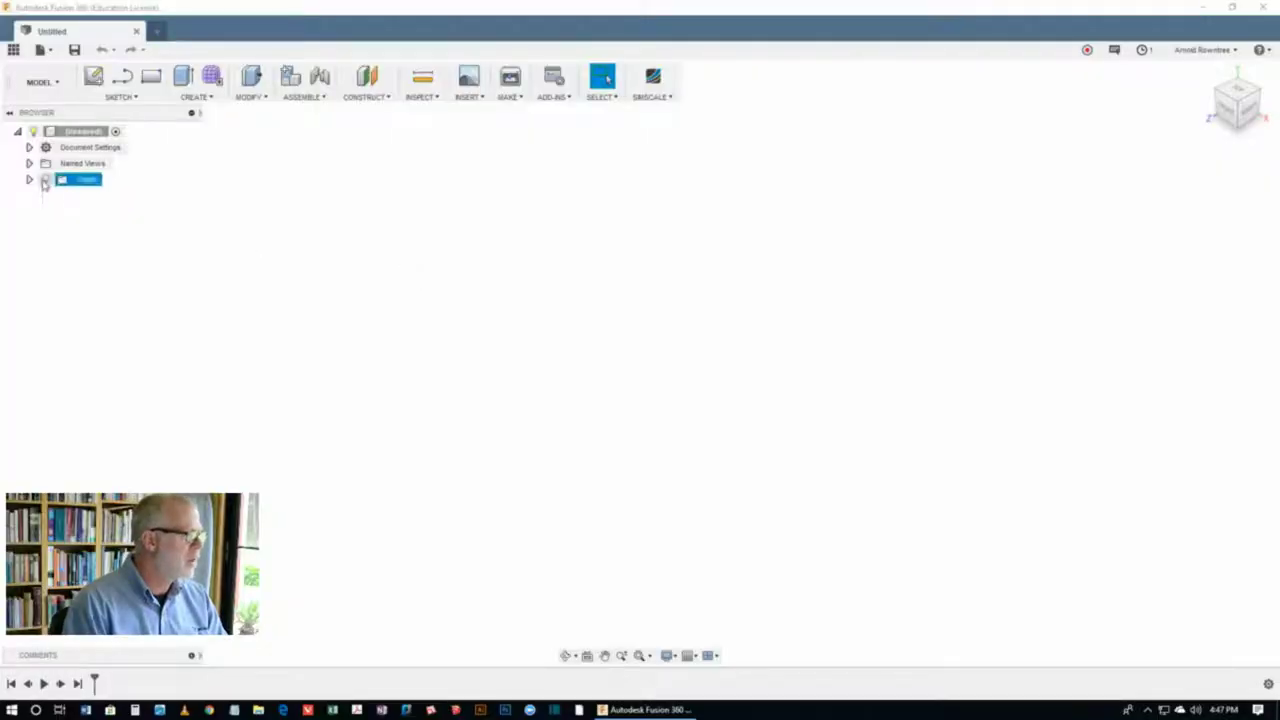
# Step: Make the origin visible and create a new sketch on the front origin plane
pyautogui.click(44, 180)
pyautogui.rightClick(811, 168)
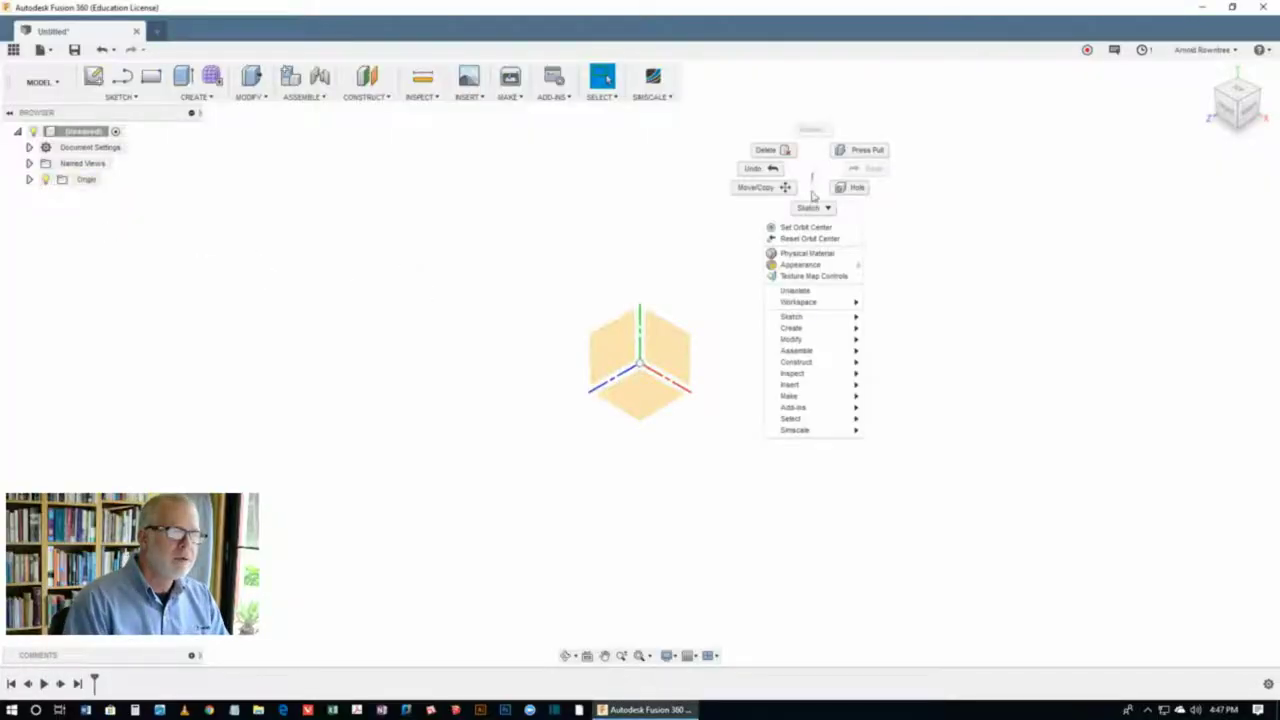
pyautogui.moveTo(803, 318)
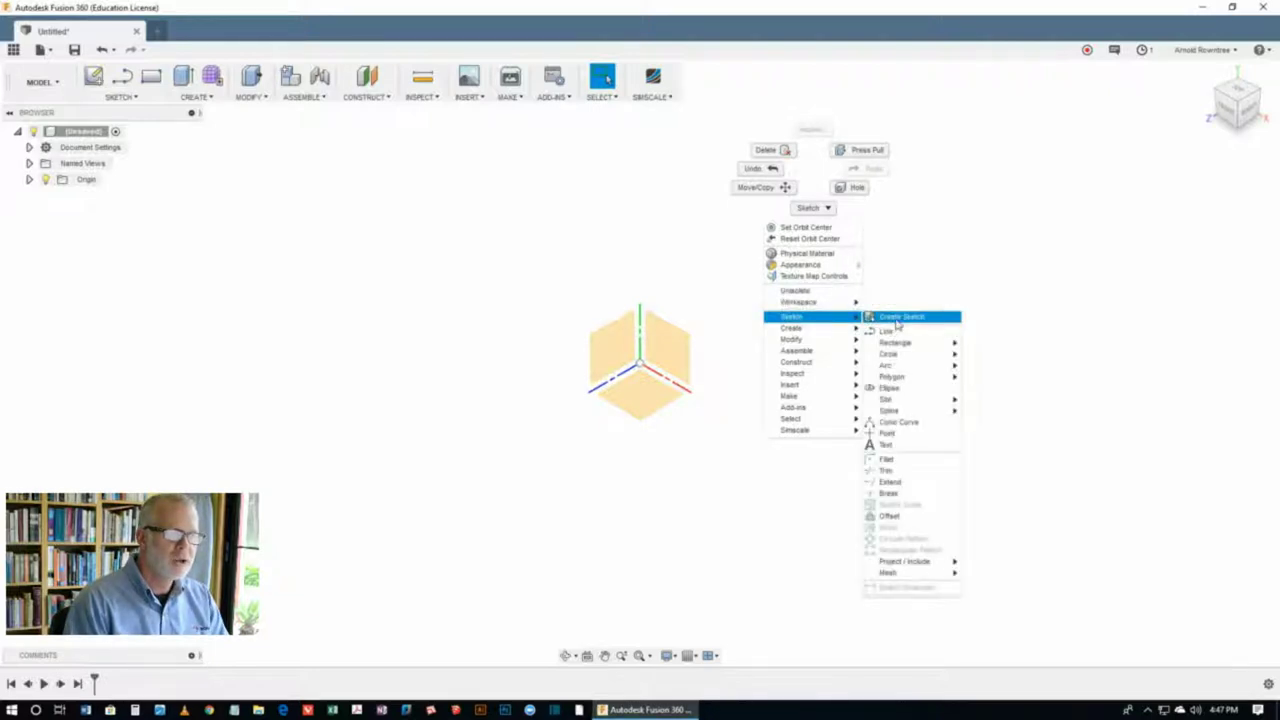
pyautogui.click(890, 320)
pyautogui.click(672, 355)
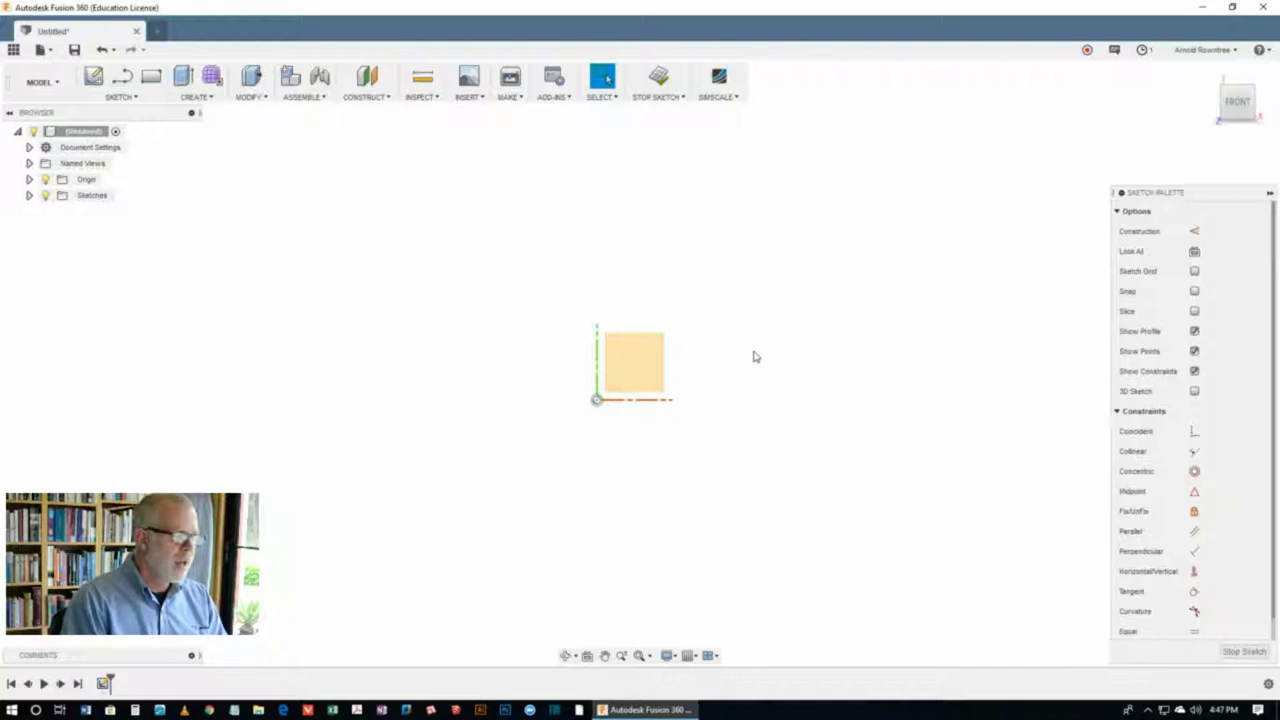
# Step: Draw a closed six-line L profile: a long base with a tall narrow back plate at left
pyautogui.press('l')
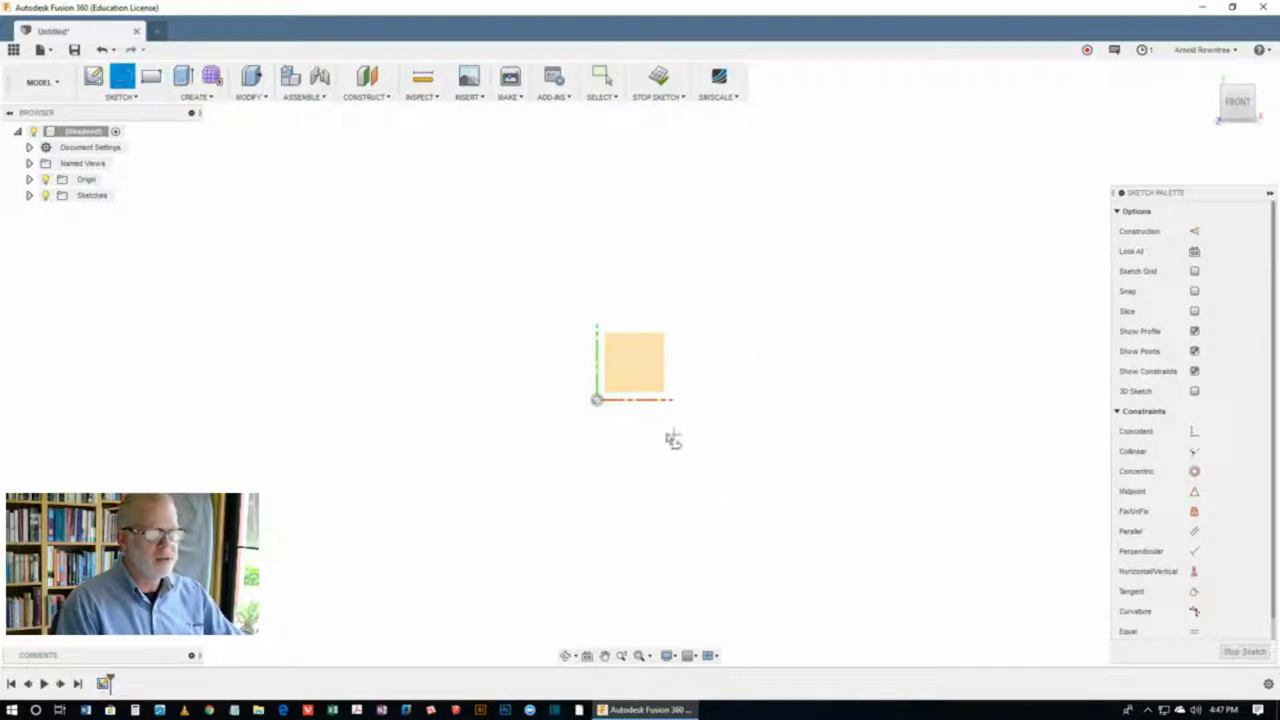
pyautogui.click(816, 441)
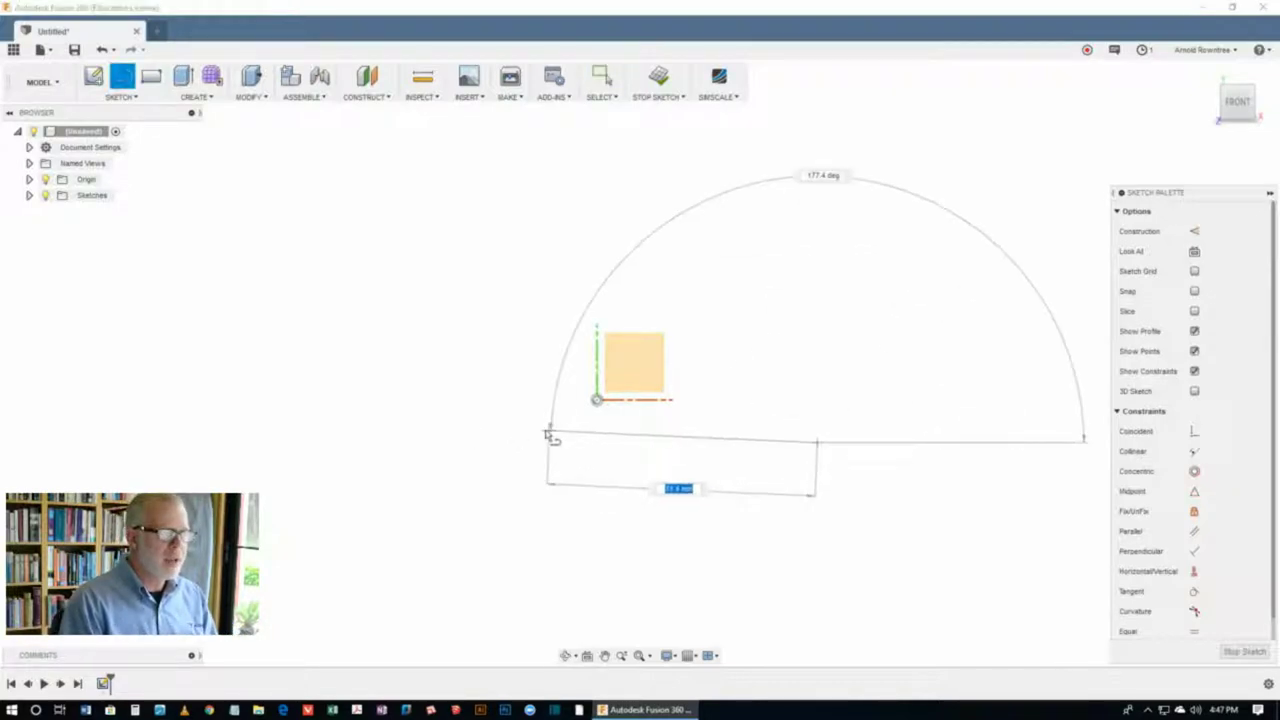
pyautogui.click(548, 442)
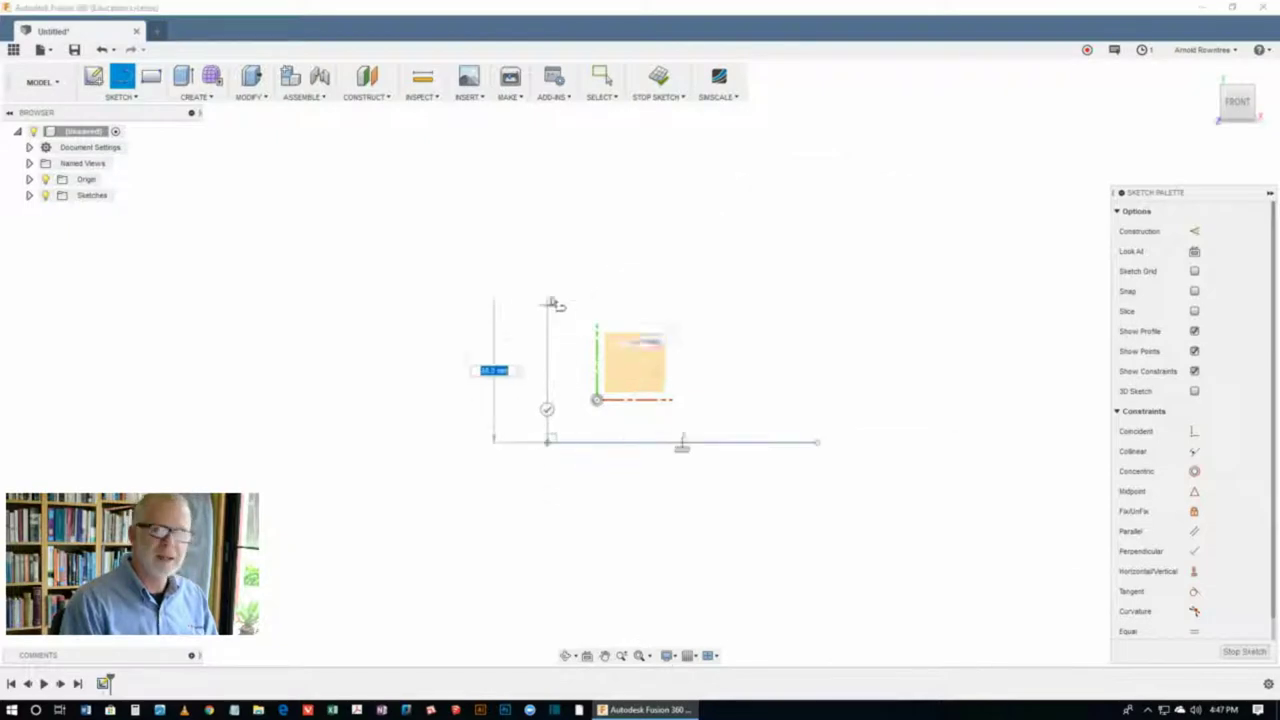
pyautogui.click(548, 246)
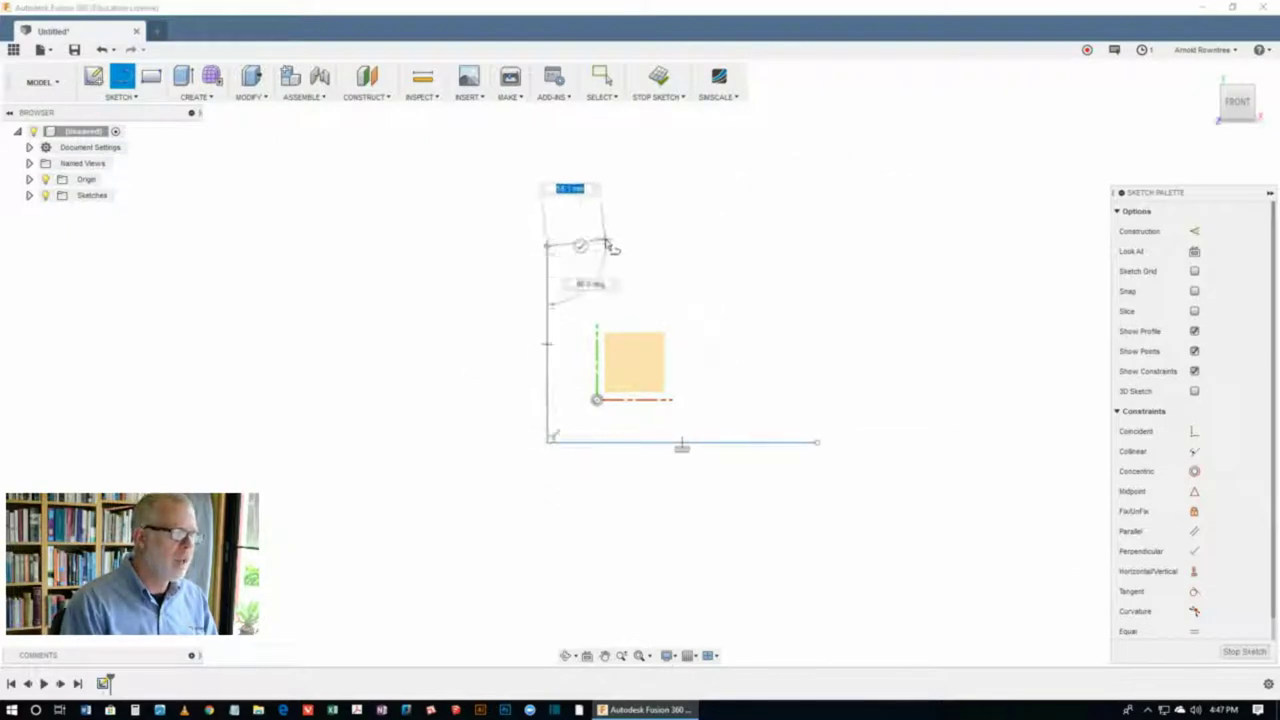
pyautogui.click(598, 246)
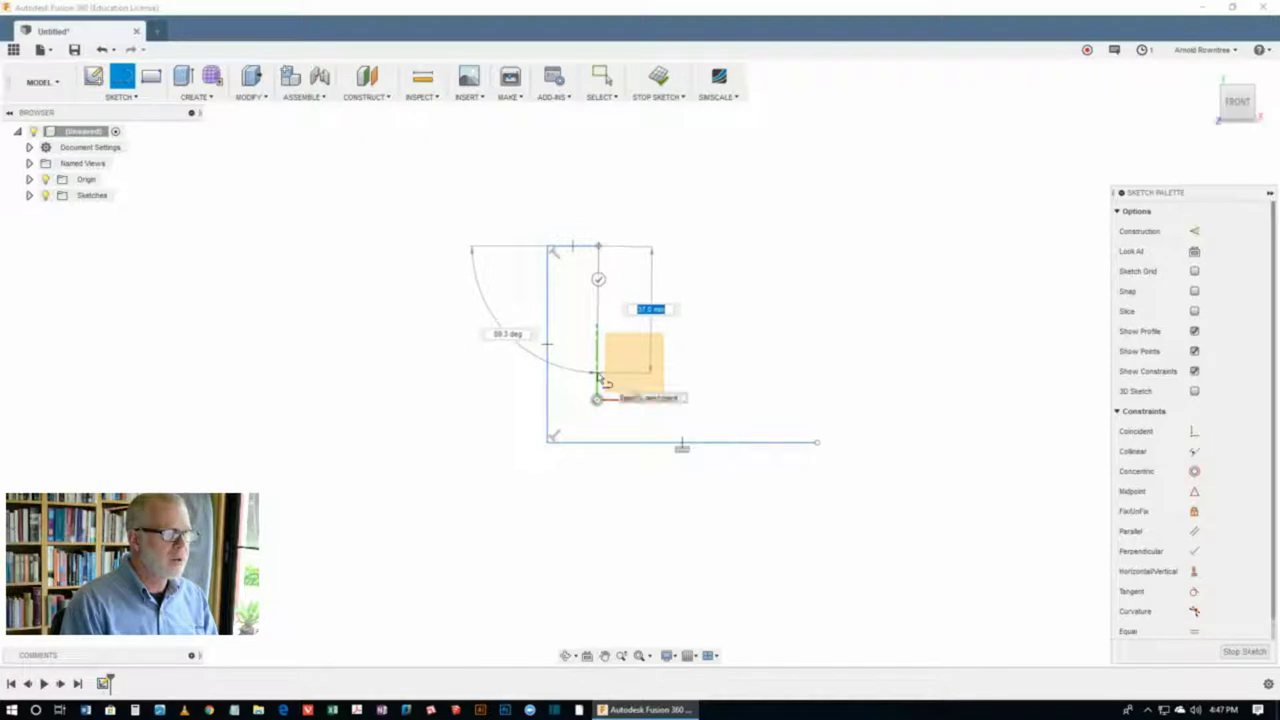
pyautogui.click(599, 371)
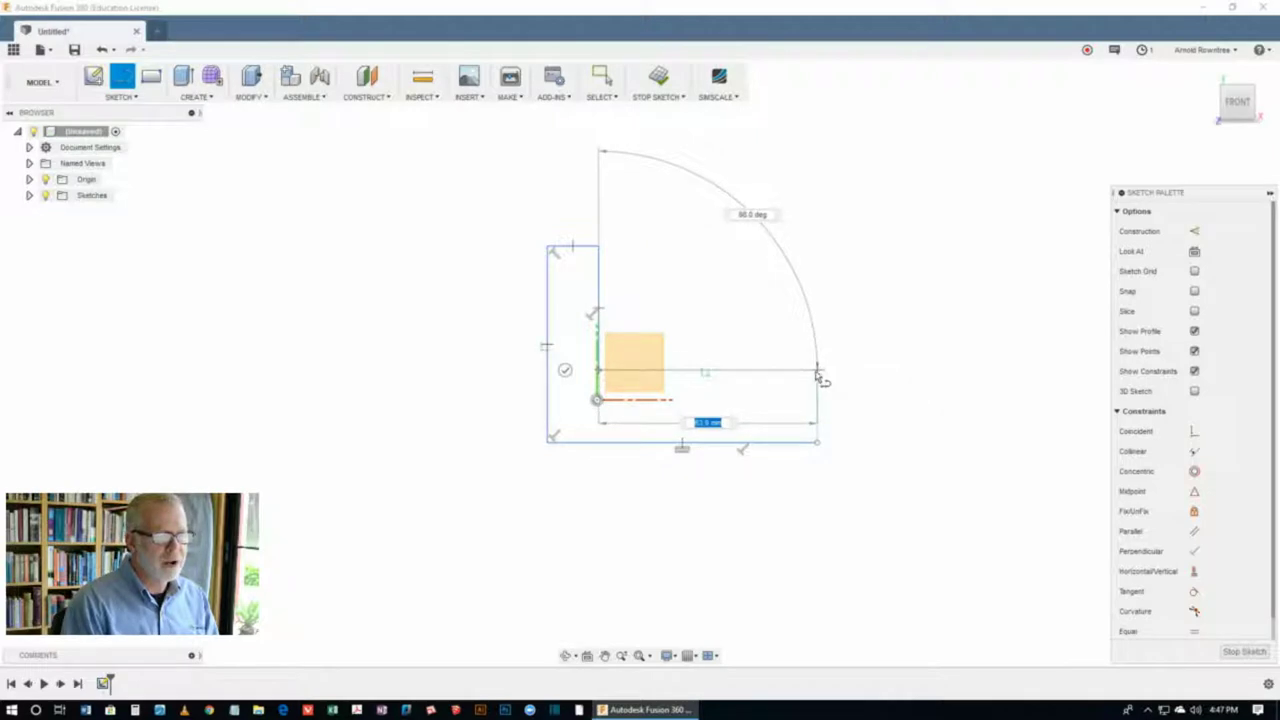
pyautogui.click(817, 371)
pyautogui.click(818, 440)
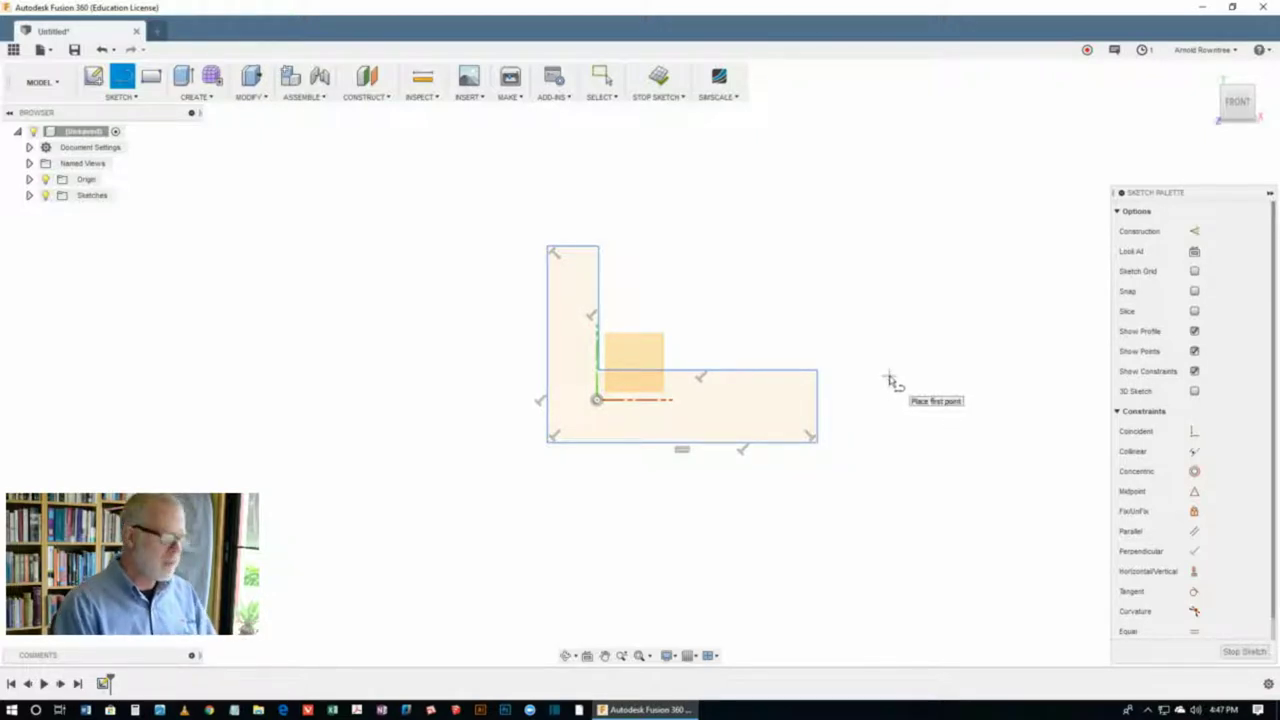
# Step: Dimension the base thickness and the back plate width at 25 mm each
pyautogui.press('d')
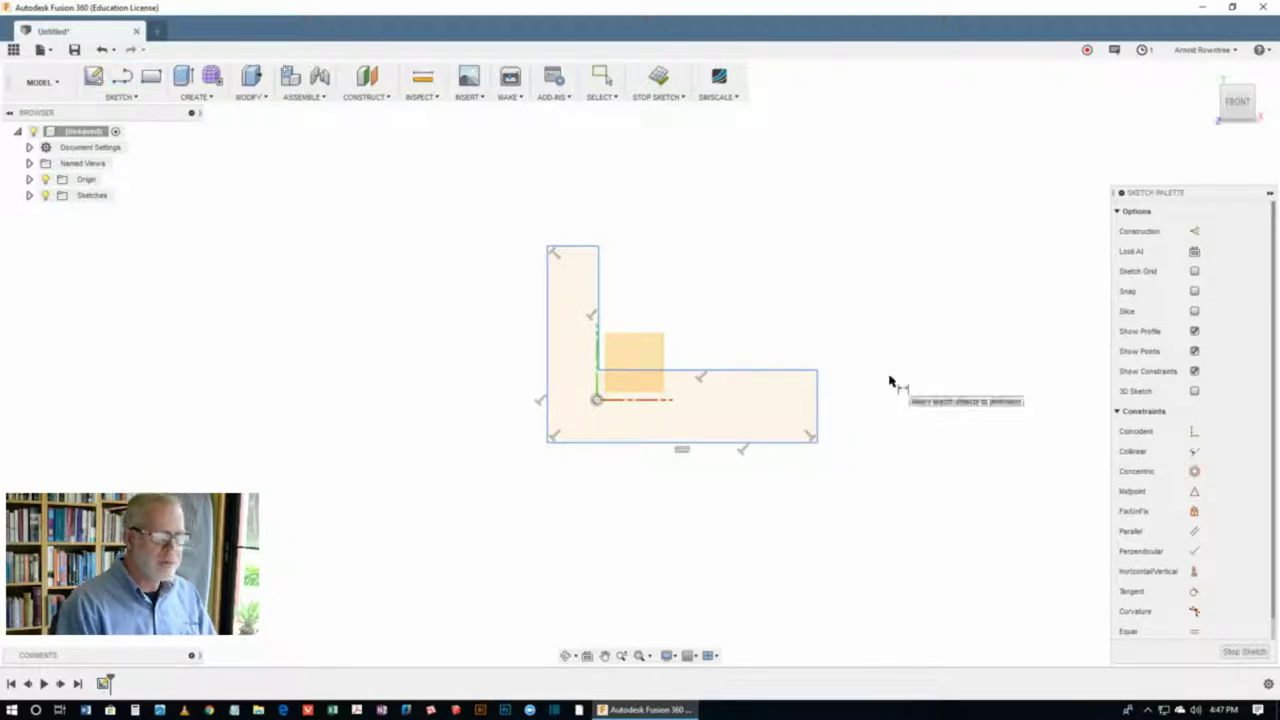
pyautogui.click(838, 409)
pyautogui.click(911, 405)
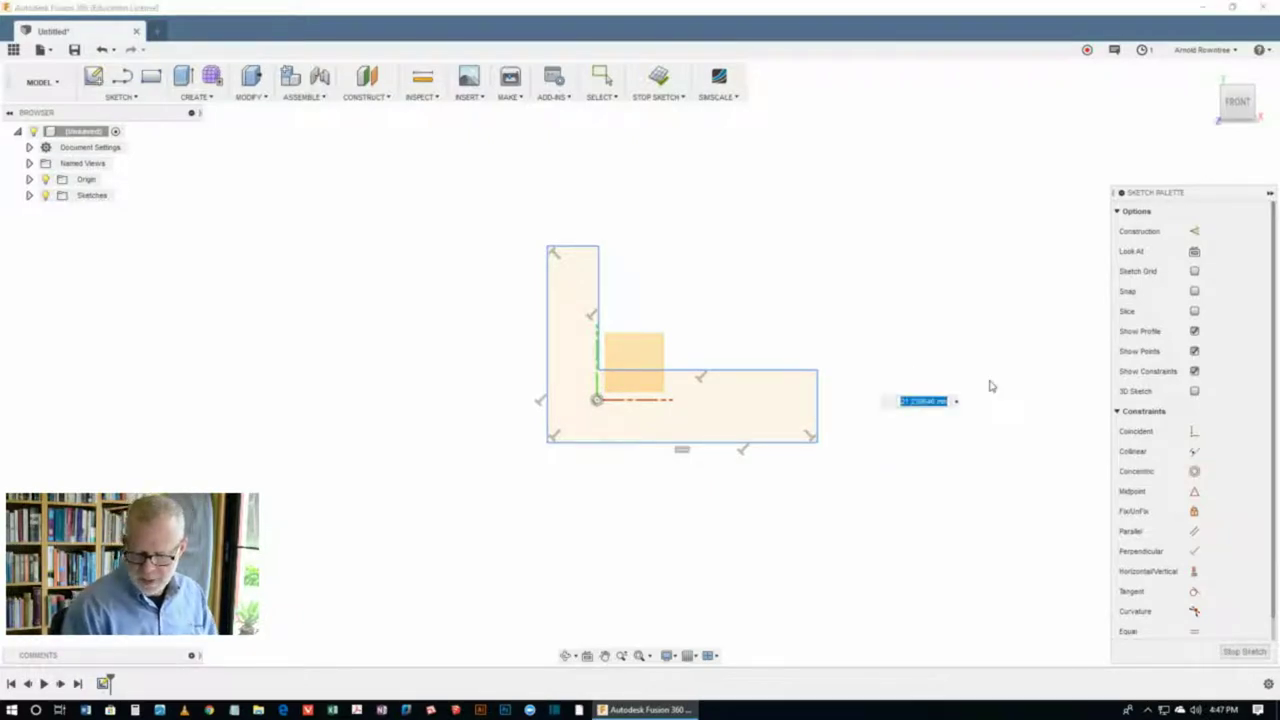
pyautogui.press('Return')
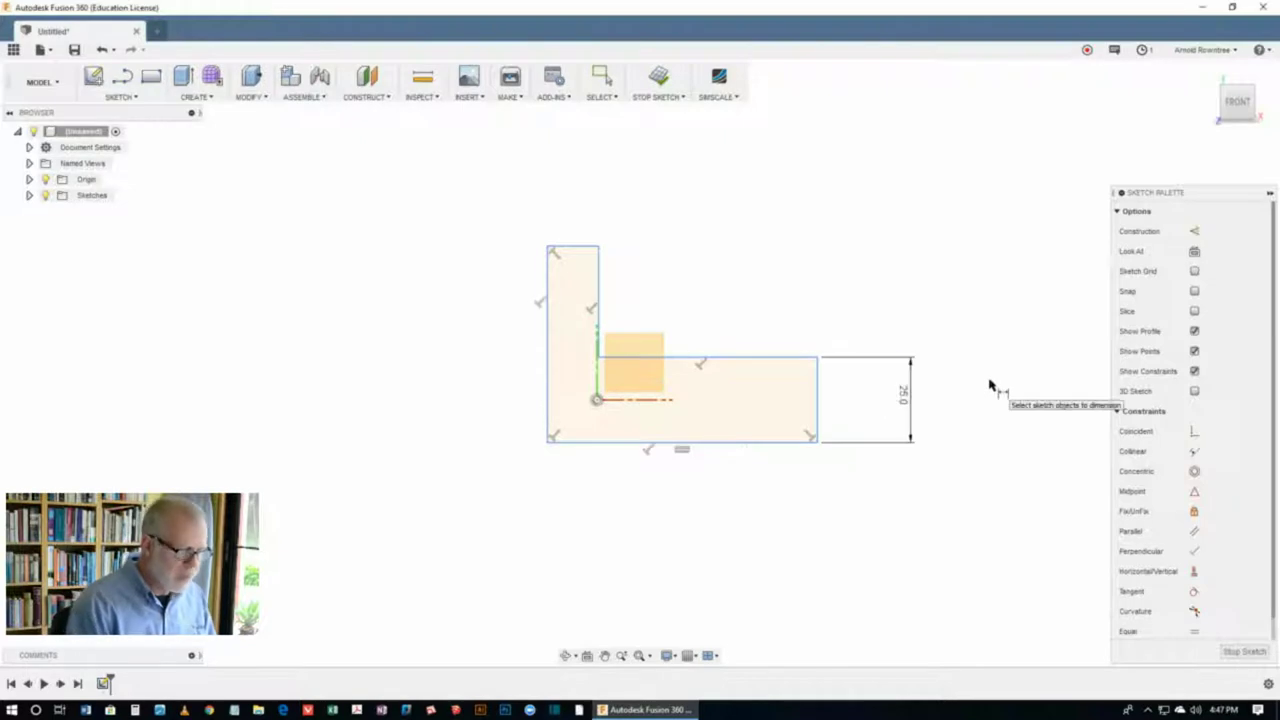
pyautogui.click(585, 246)
pyautogui.click(581, 206)
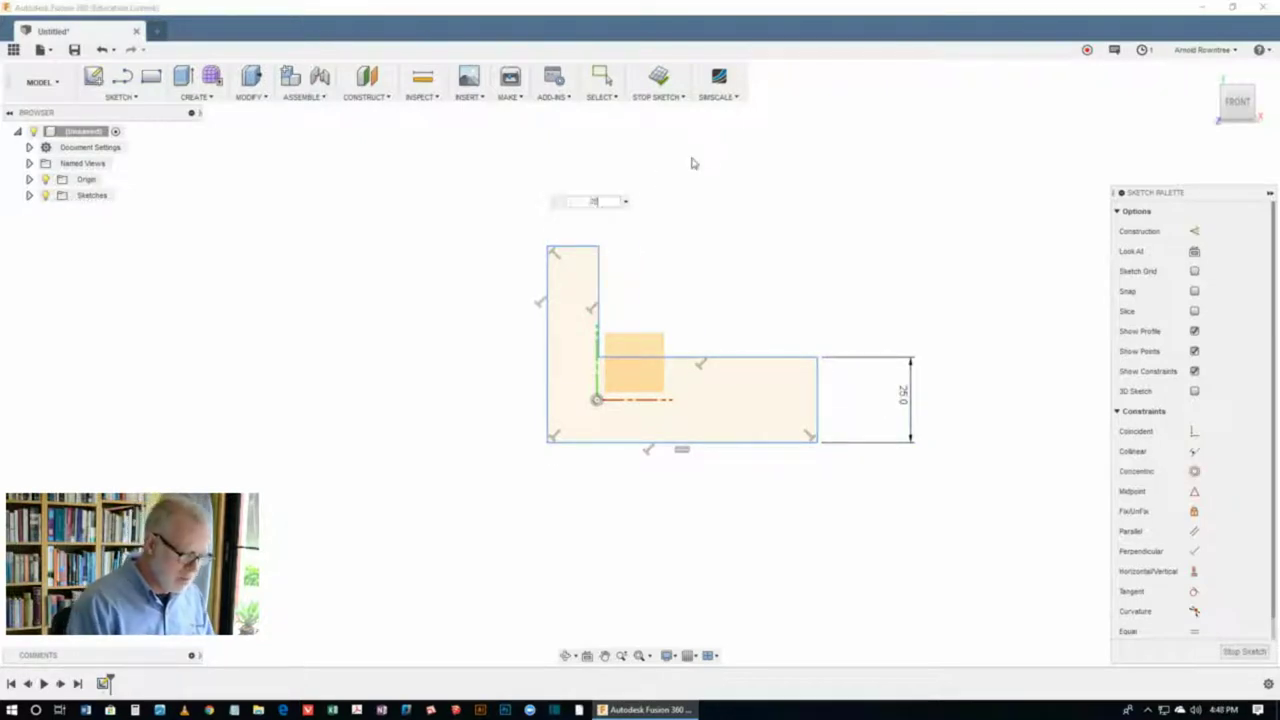
pyautogui.press('Return')
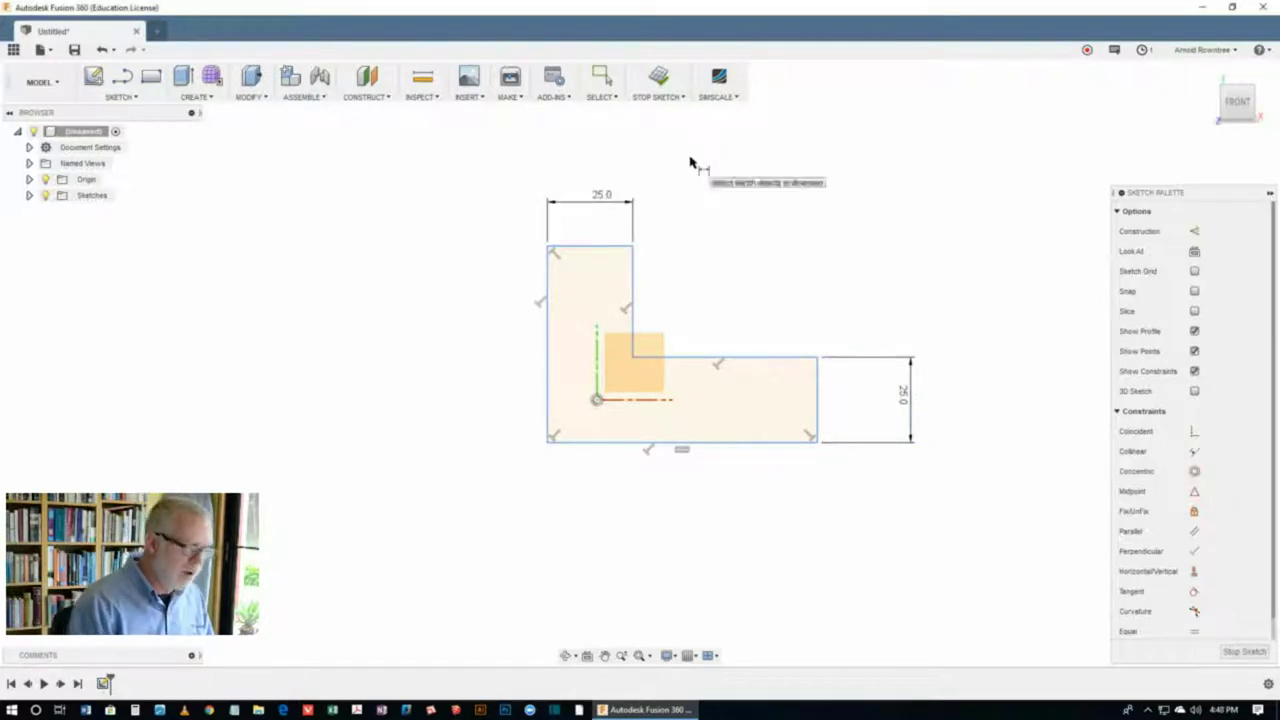
# Step: Dimension the base length to 145 mm and the overall height to 90 mm
pyautogui.click(712, 447)
pyautogui.click(740, 524)
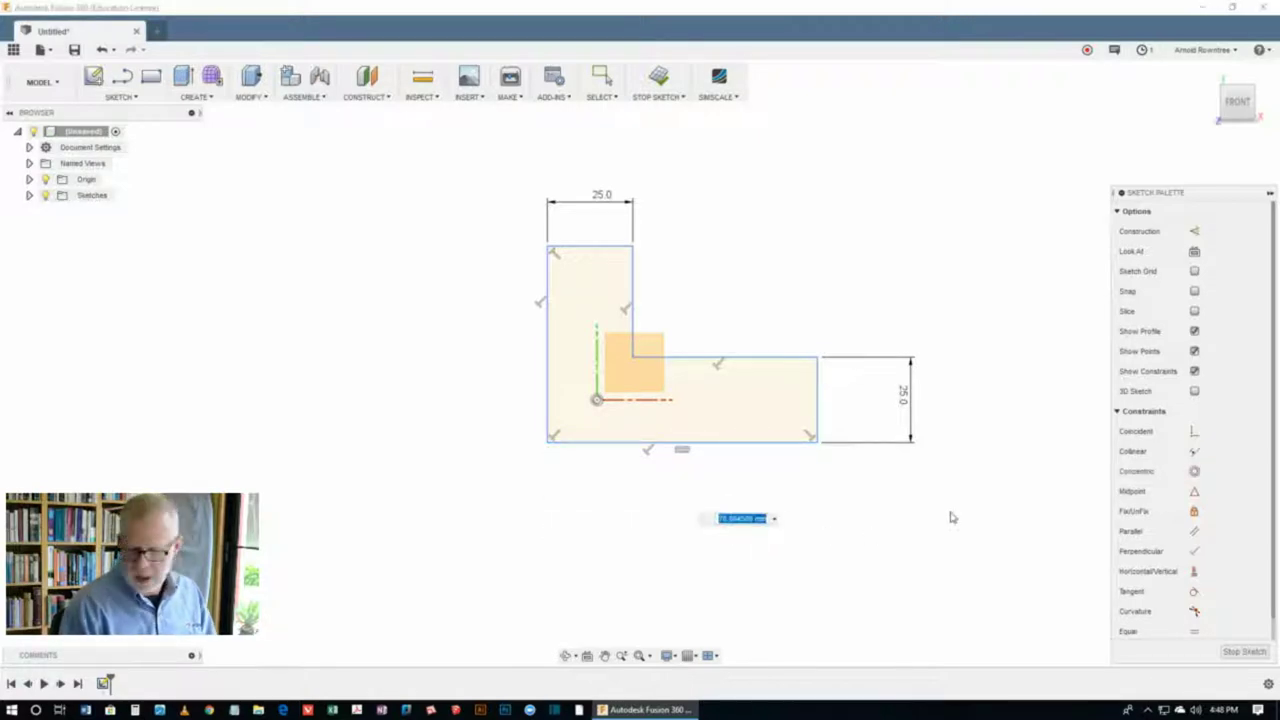
pyautogui.write('75')
pyautogui.press('Return')
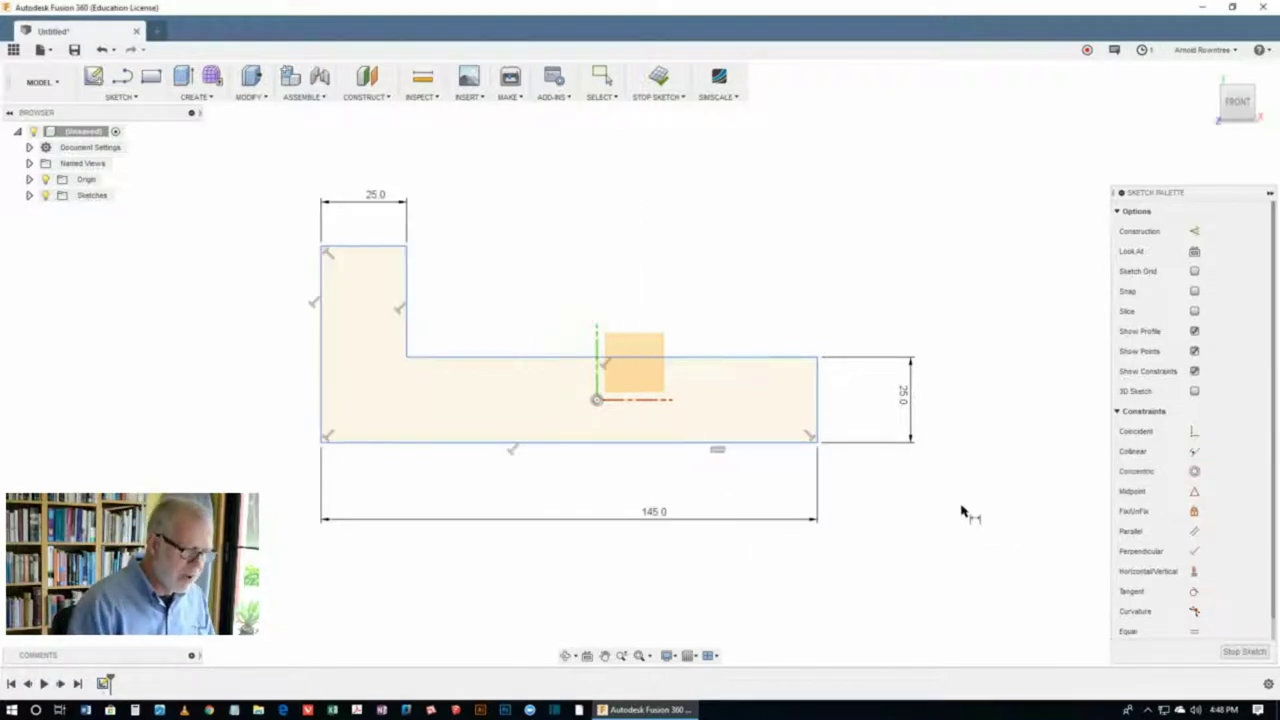
pyautogui.click(317, 306)
pyautogui.click(266, 289)
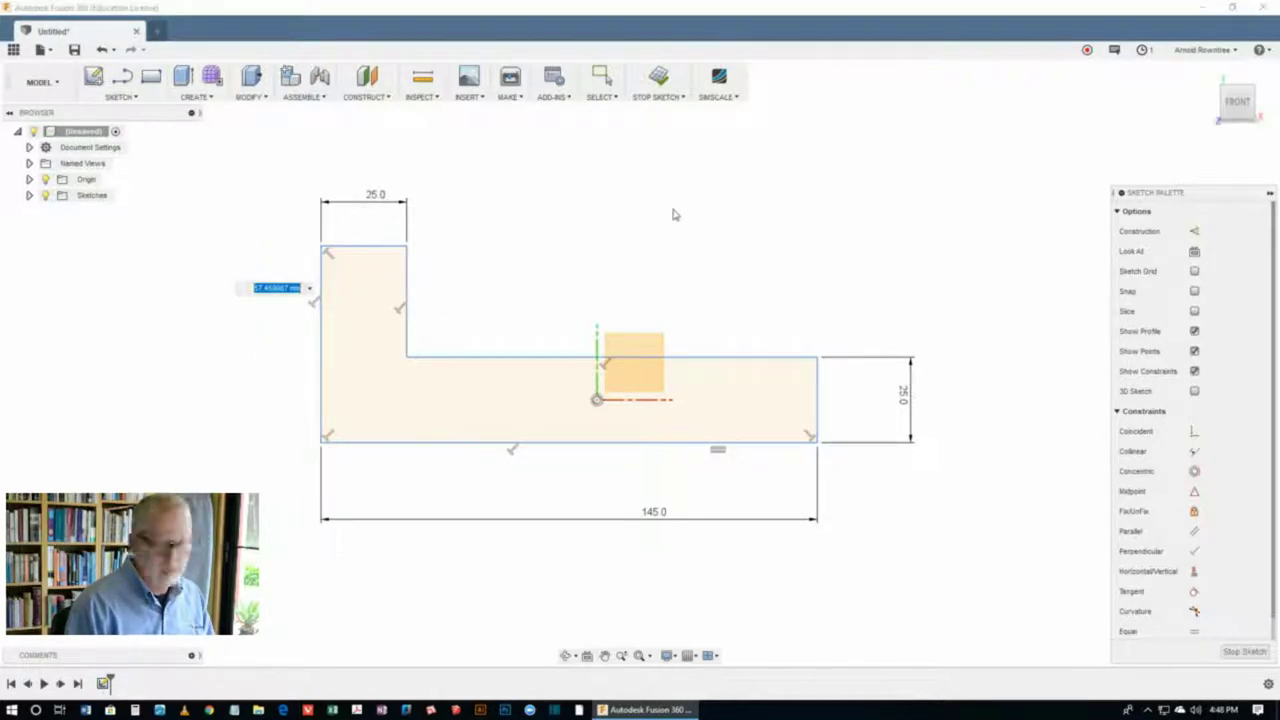
pyautogui.write('90')
pyautogui.press('Return')
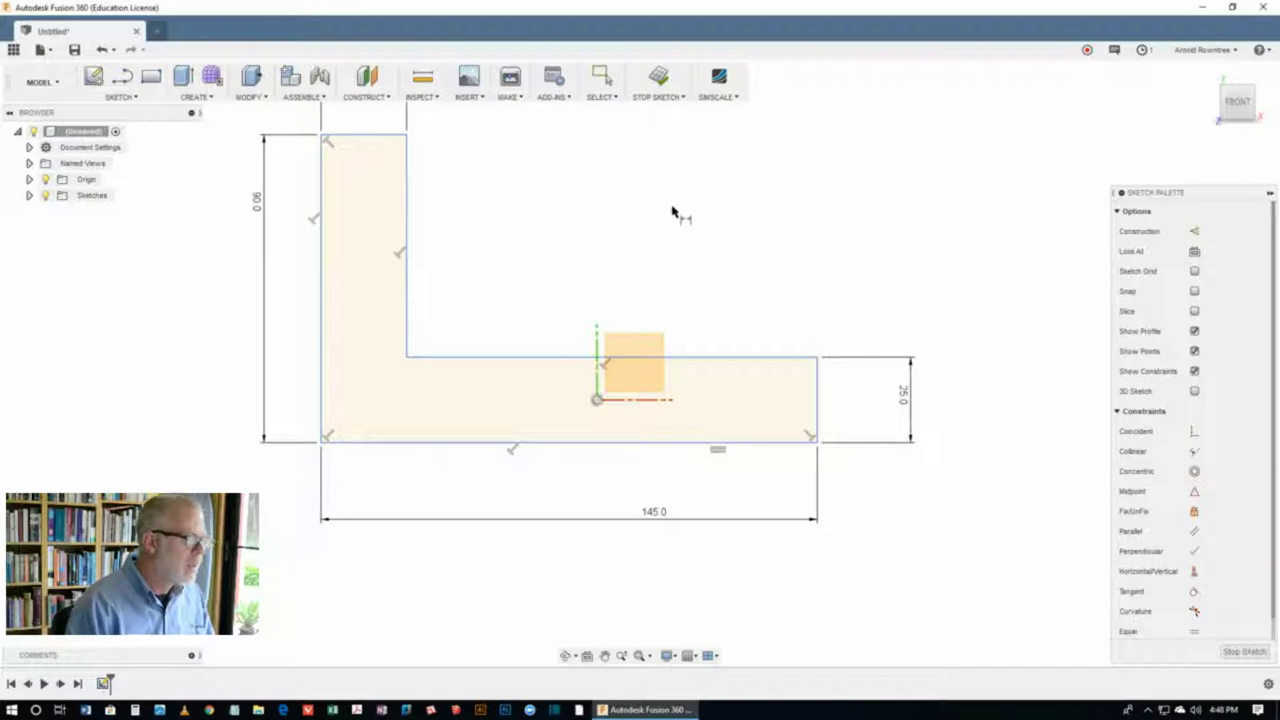
pyautogui.press('s')
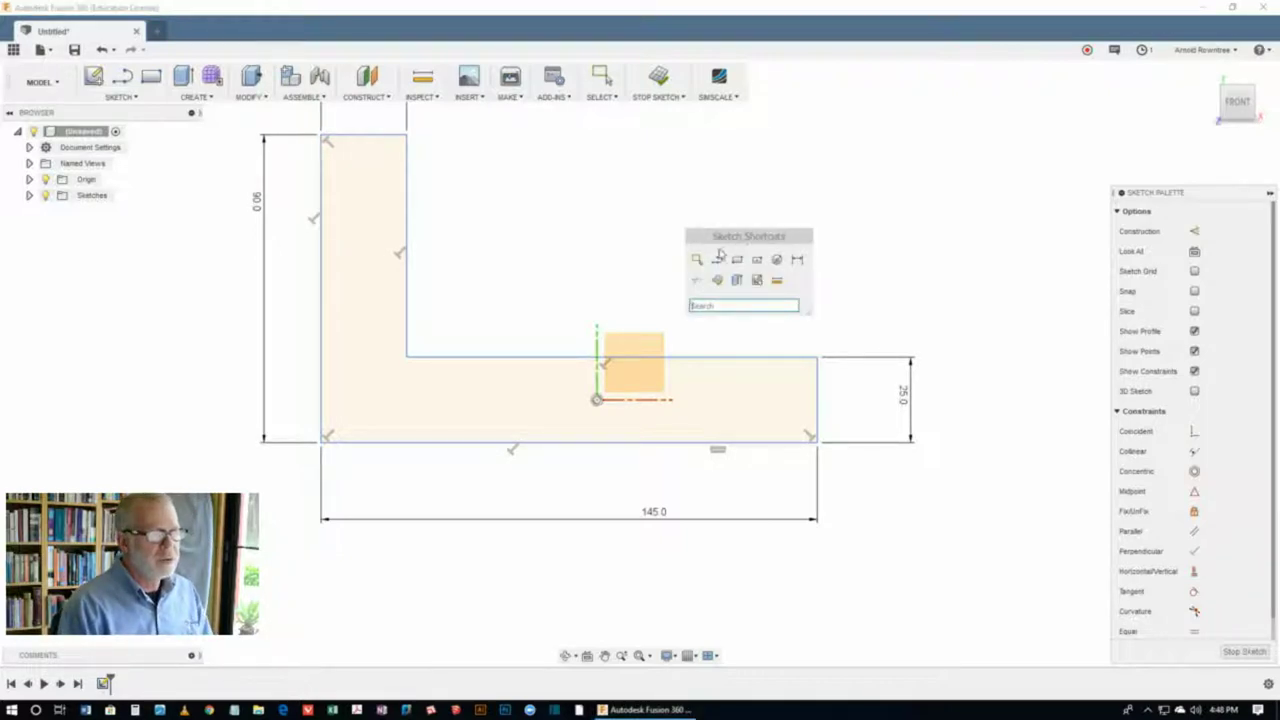
# Step: Move the L profile right and dimension the origin 46 mm above its bottom edge
pyautogui.click(697, 260)
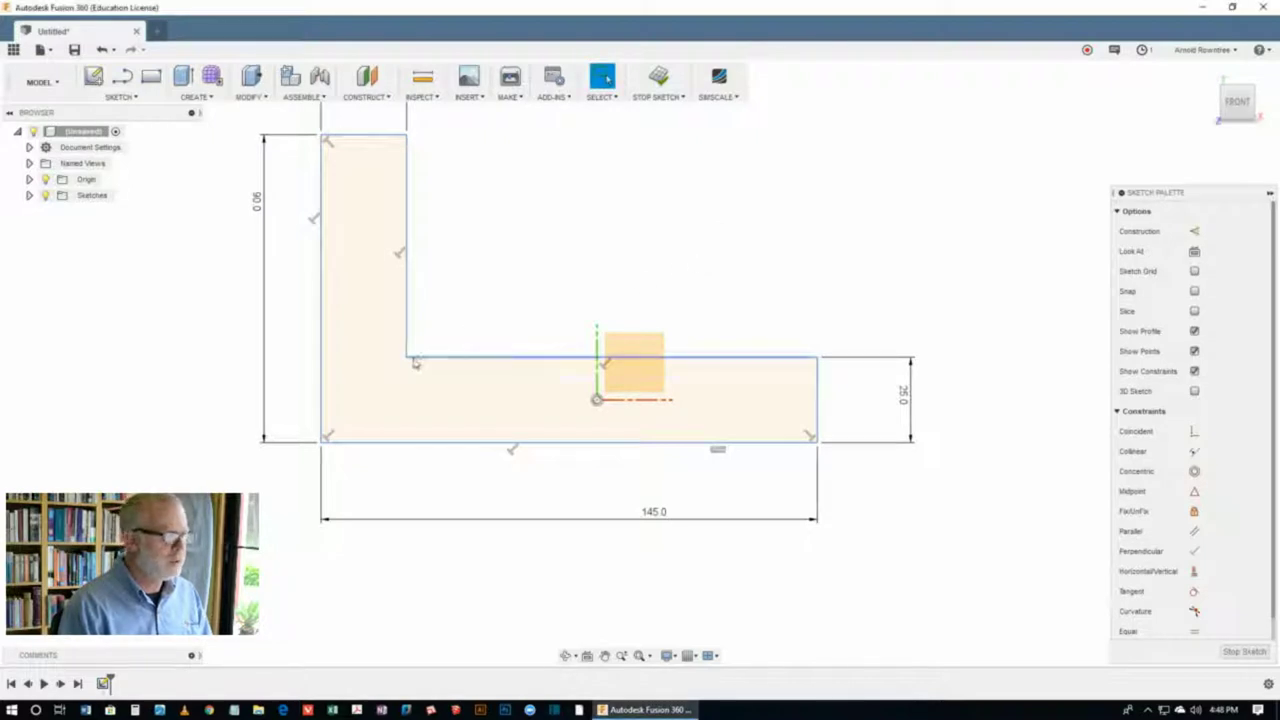
pyautogui.moveTo(416, 363)
pyautogui.mouseDown()
pyautogui.moveTo(653, 367)
pyautogui.moveTo(557, 367)
pyautogui.moveTo(650, 421)
pyautogui.moveTo(621, 435)
pyautogui.moveTo(637, 450)
pyautogui.mouseUp()
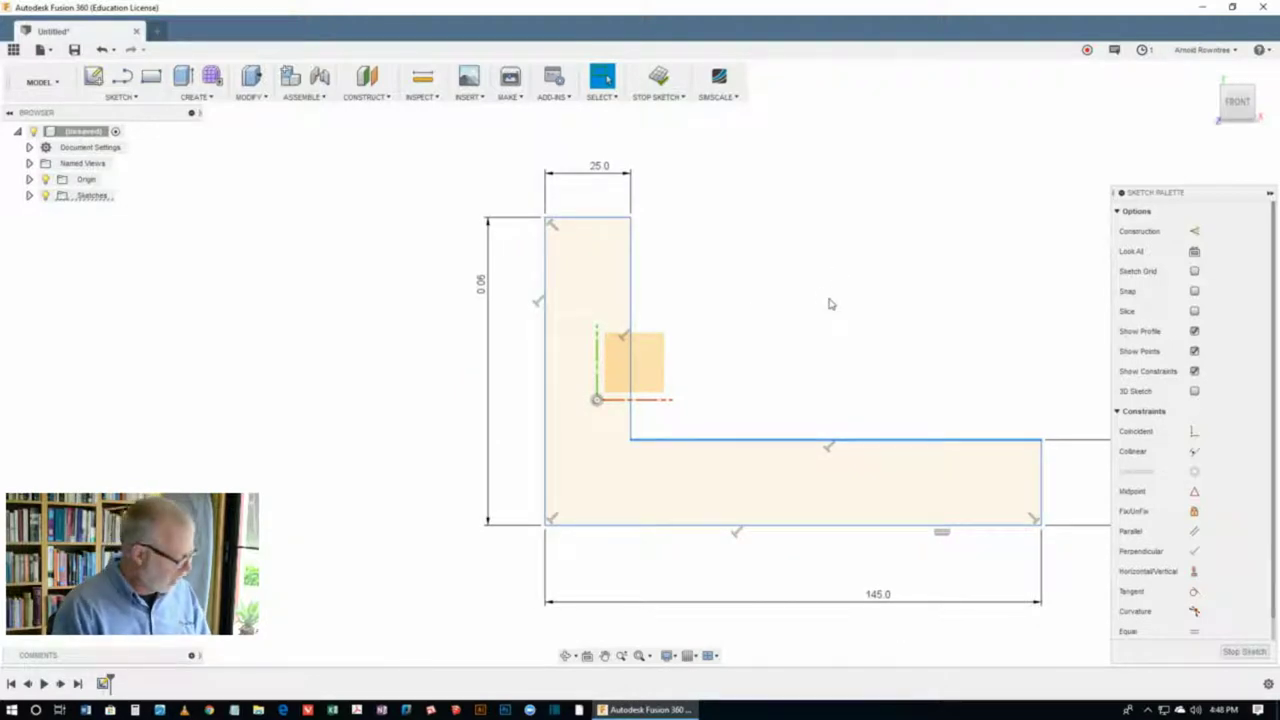
pyautogui.press('l')
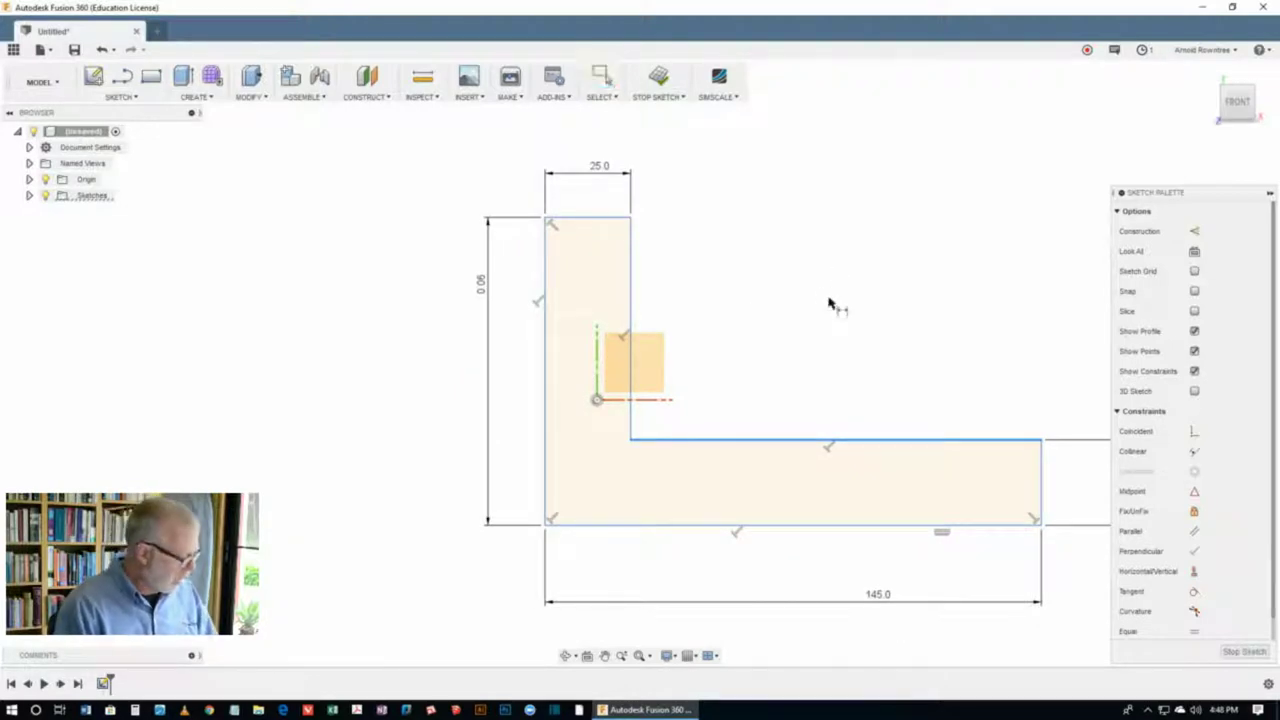
pyautogui.click(596, 400)
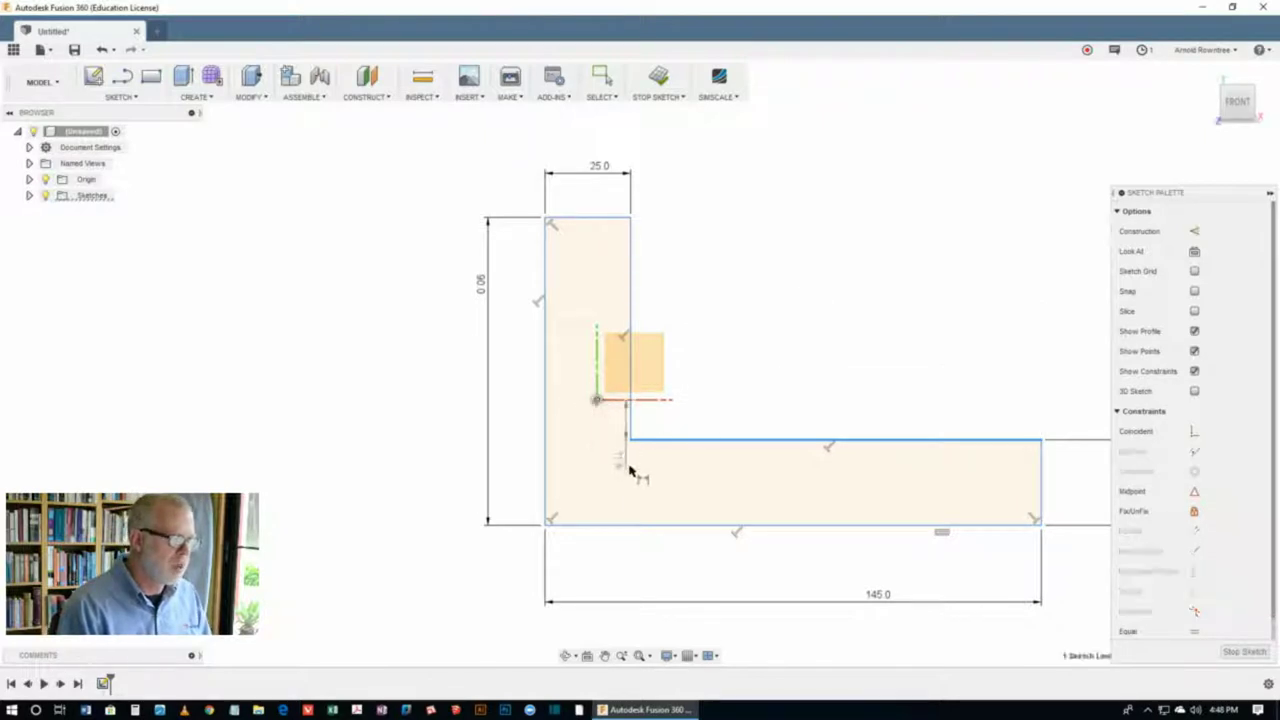
pyautogui.click(653, 523)
pyautogui.click(449, 443)
pyautogui.write('46')
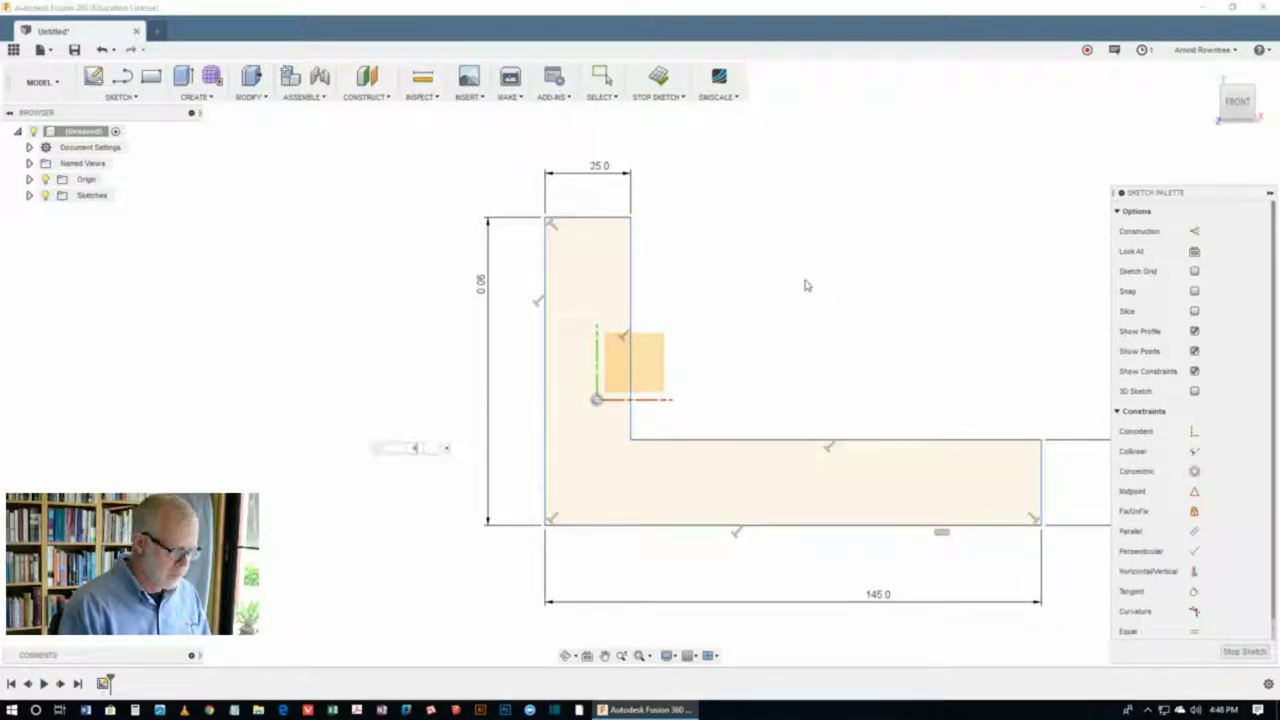
pyautogui.press('Return')
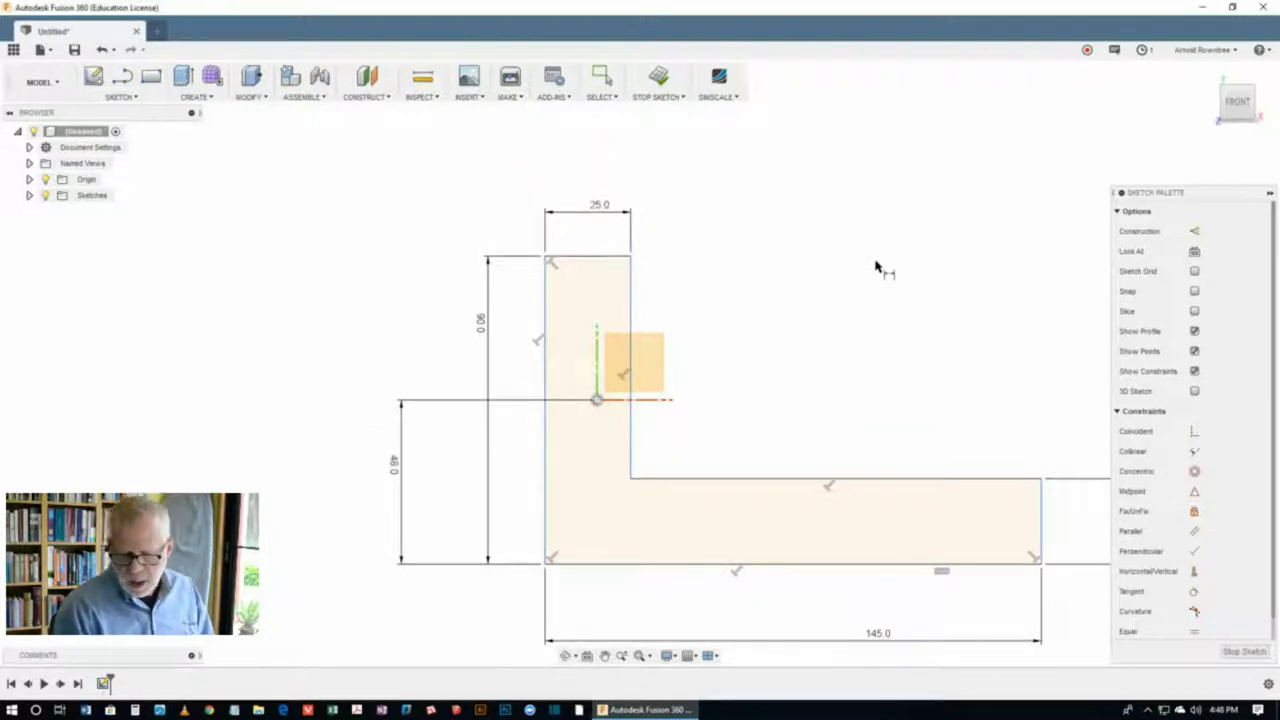
# Step: Dimension the origin 12 mm from the profile's left edge
pyautogui.click(597, 401)
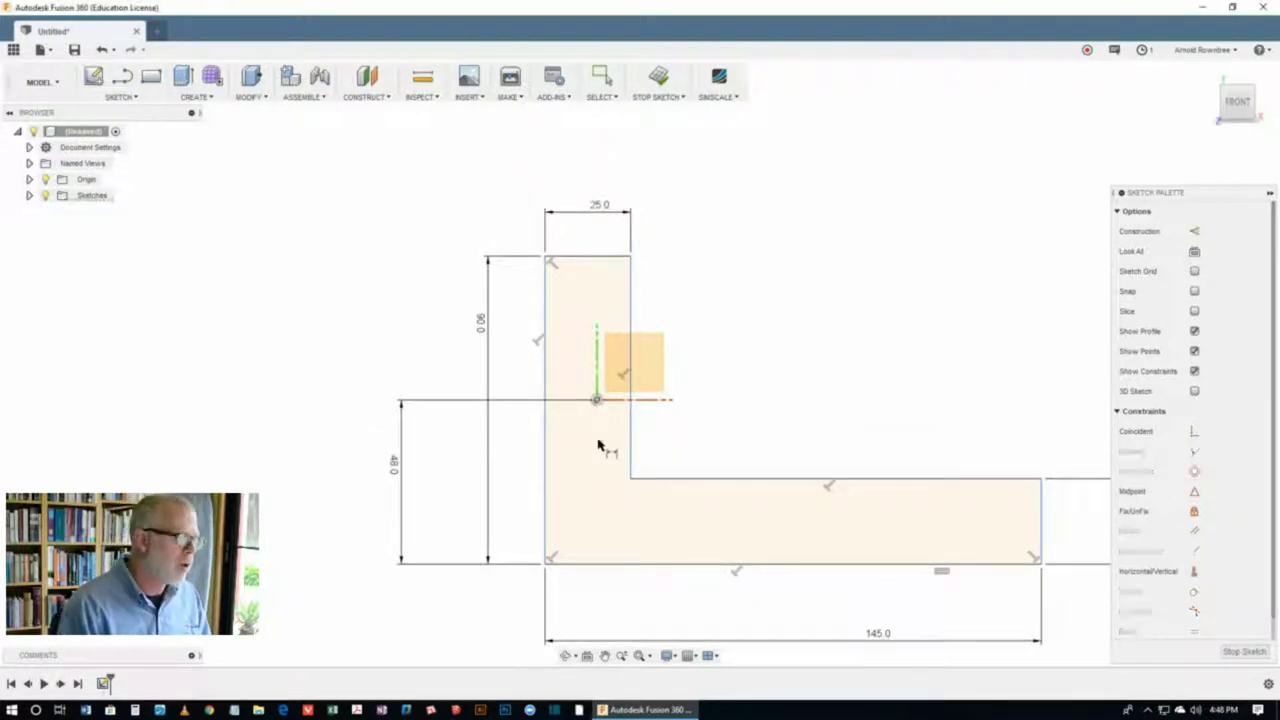
pyautogui.click(548, 440)
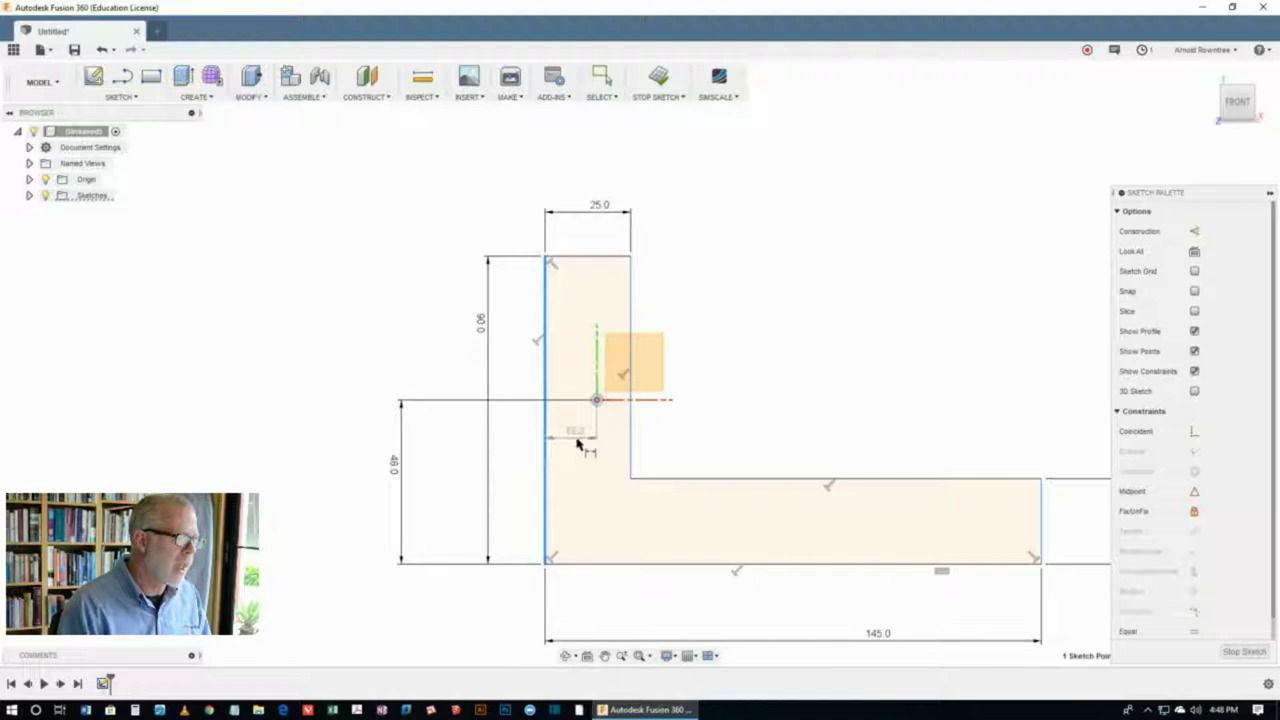
pyautogui.click(586, 494)
pyautogui.write('12')
pyautogui.press('Return')
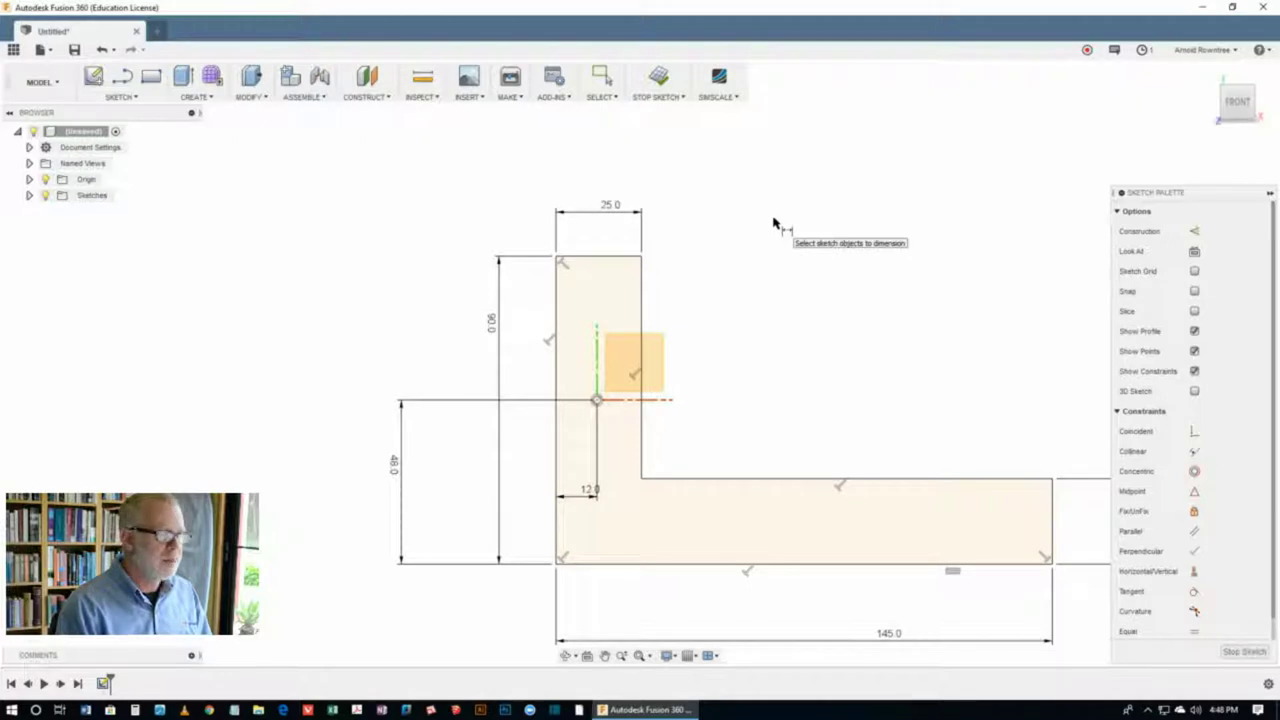
# Step: Extrude the L profile symmetrically with a 36 mm distance as a new body
pyautogui.press('e')
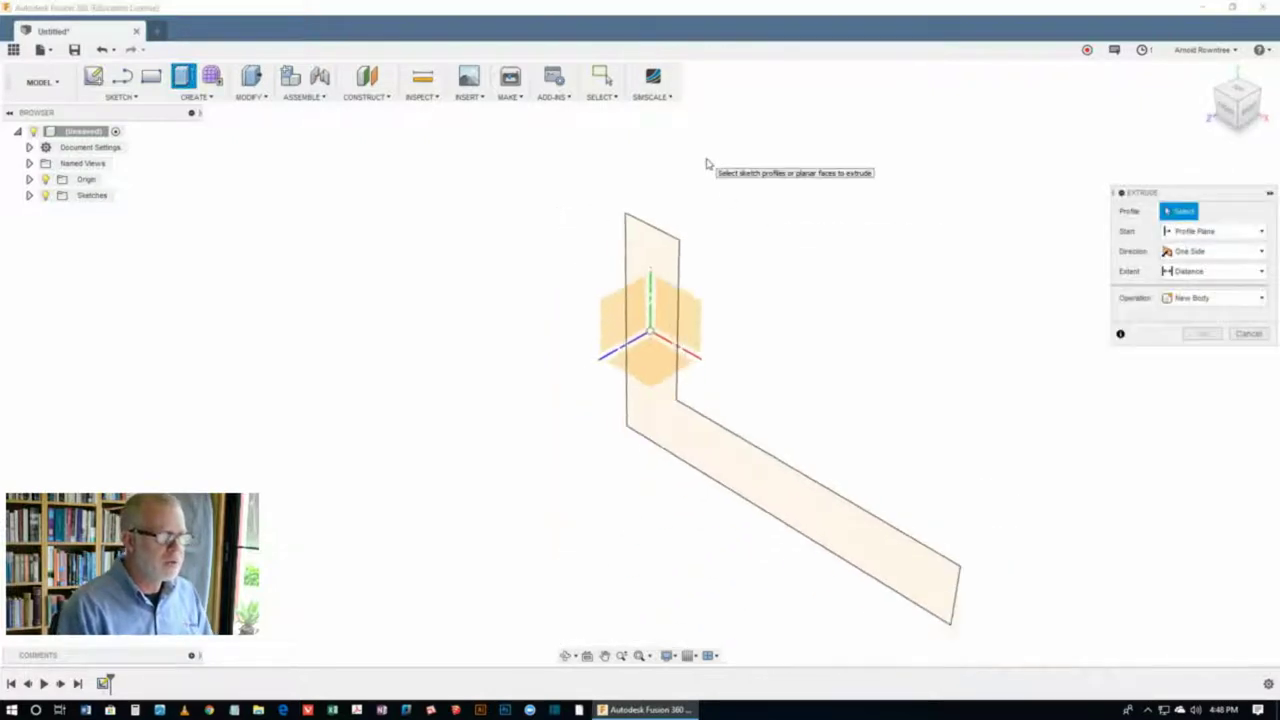
pyautogui.click(743, 380)
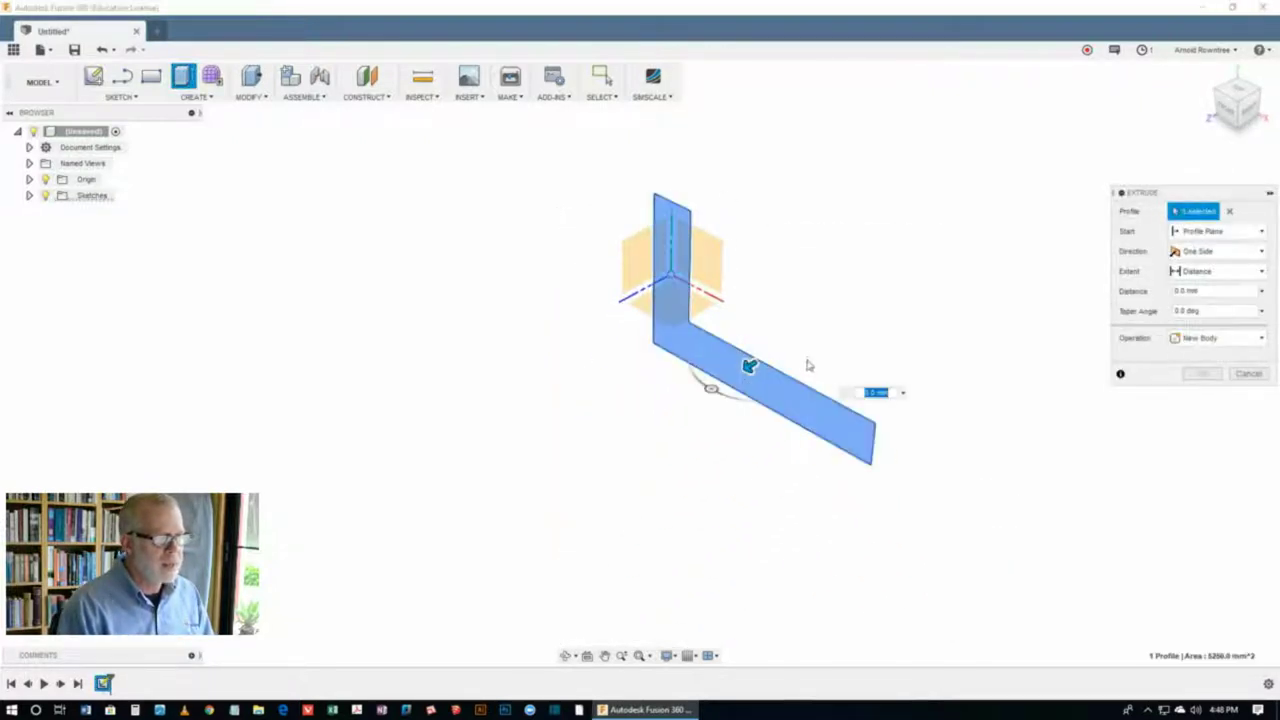
pyautogui.moveTo(750, 366); pyautogui.dragTo(707, 390)
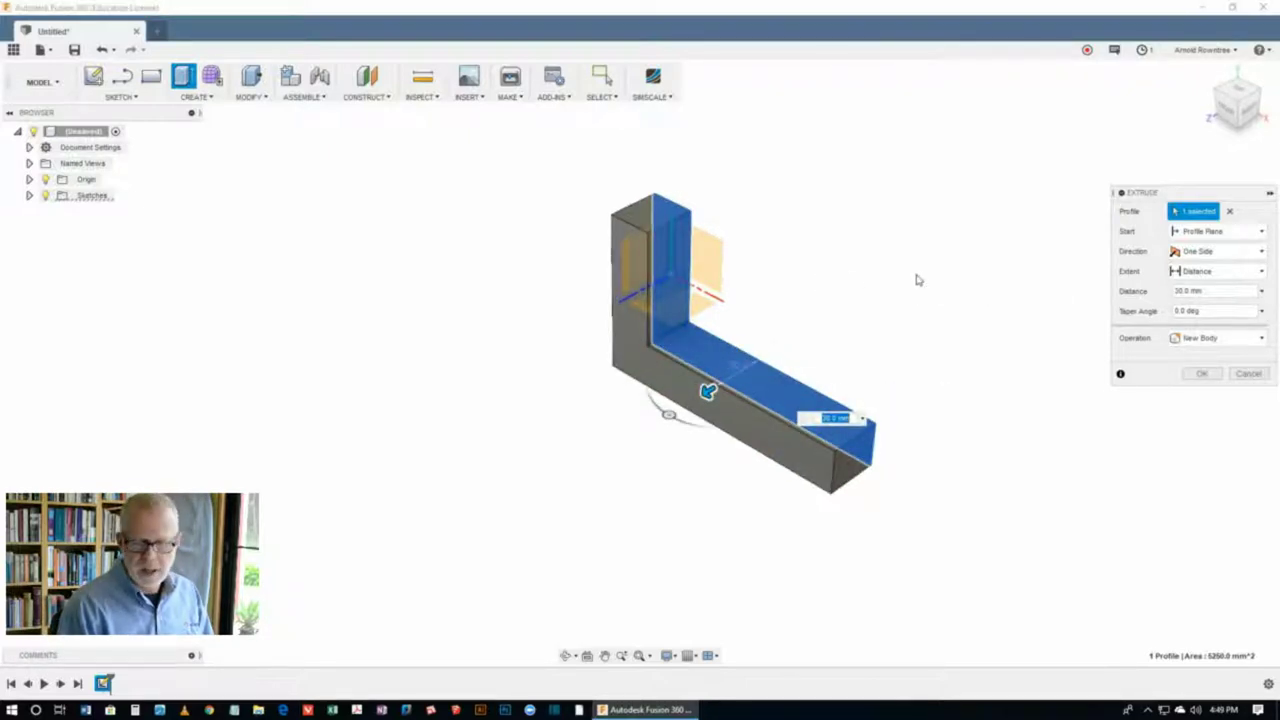
pyautogui.click(1219, 250)
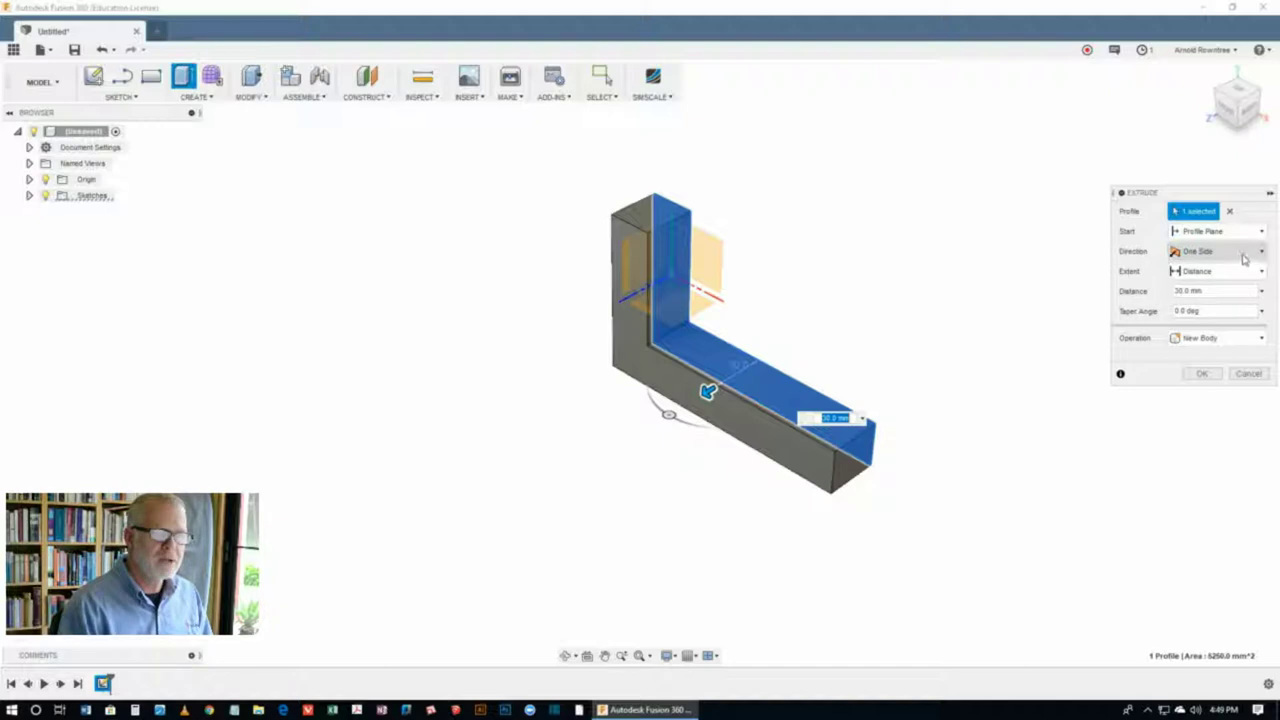
pyautogui.click(1199, 305)
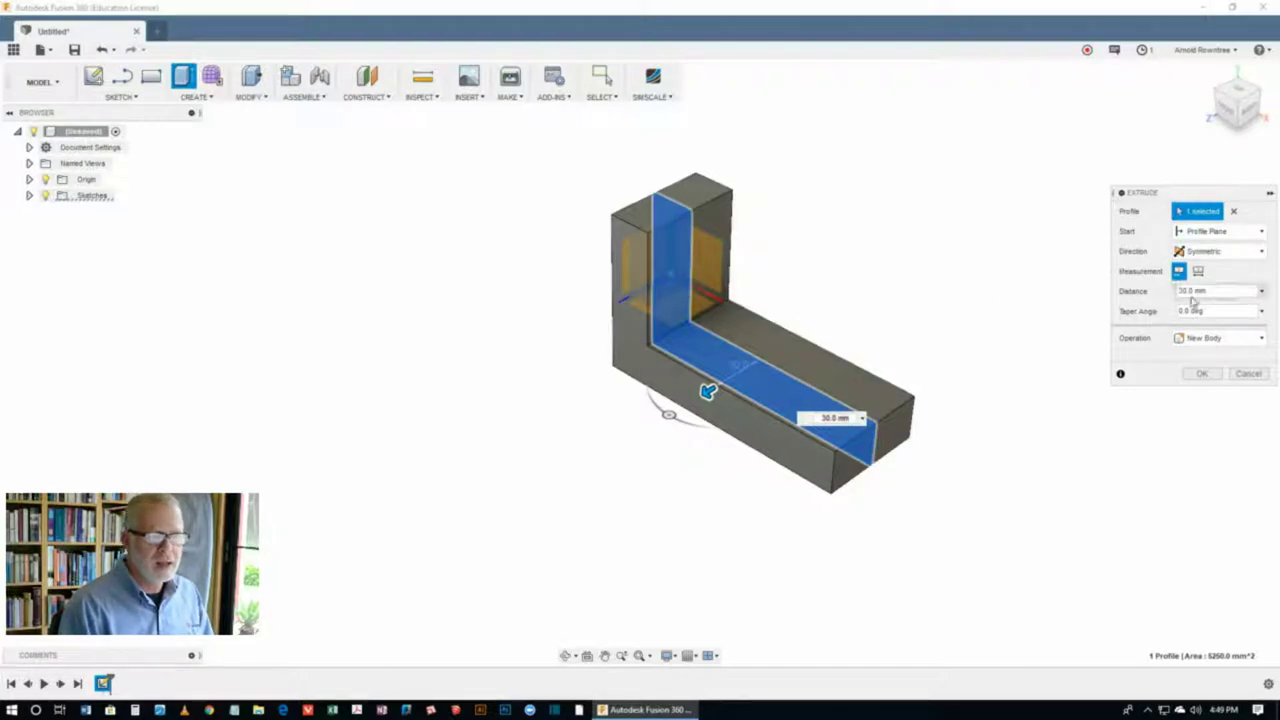
pyautogui.click(1208, 291)
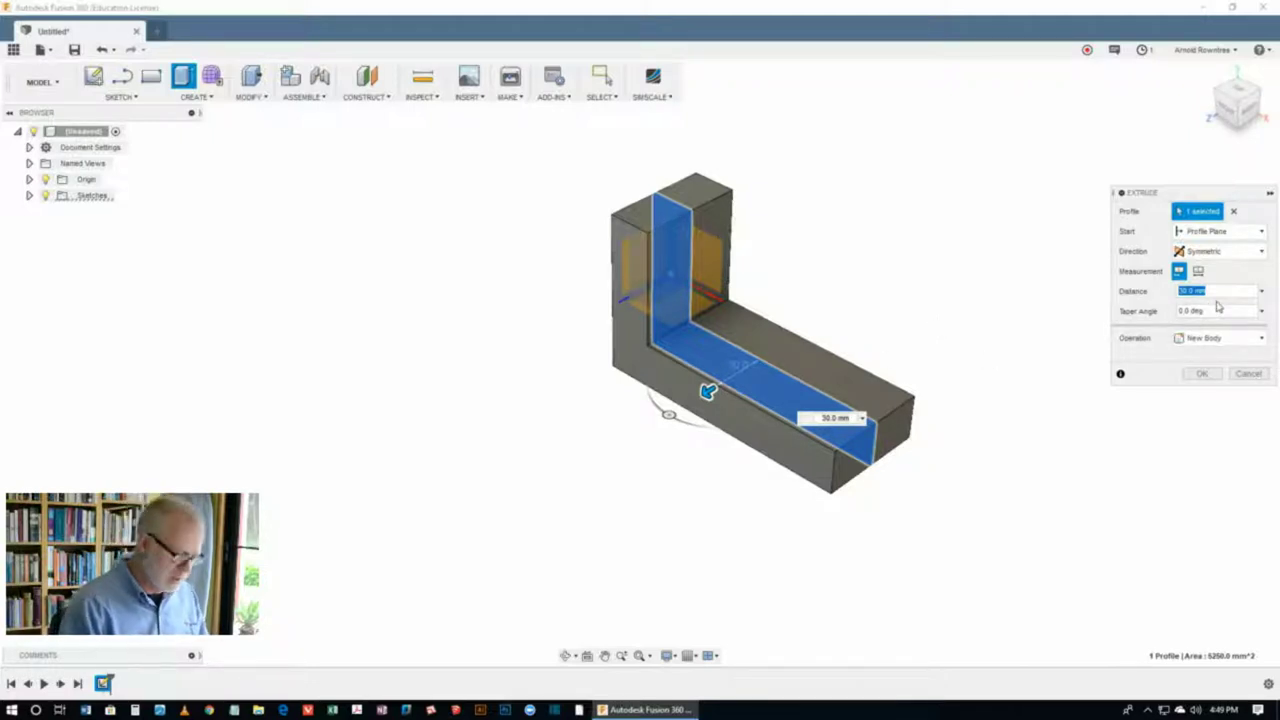
pyautogui.write('36')
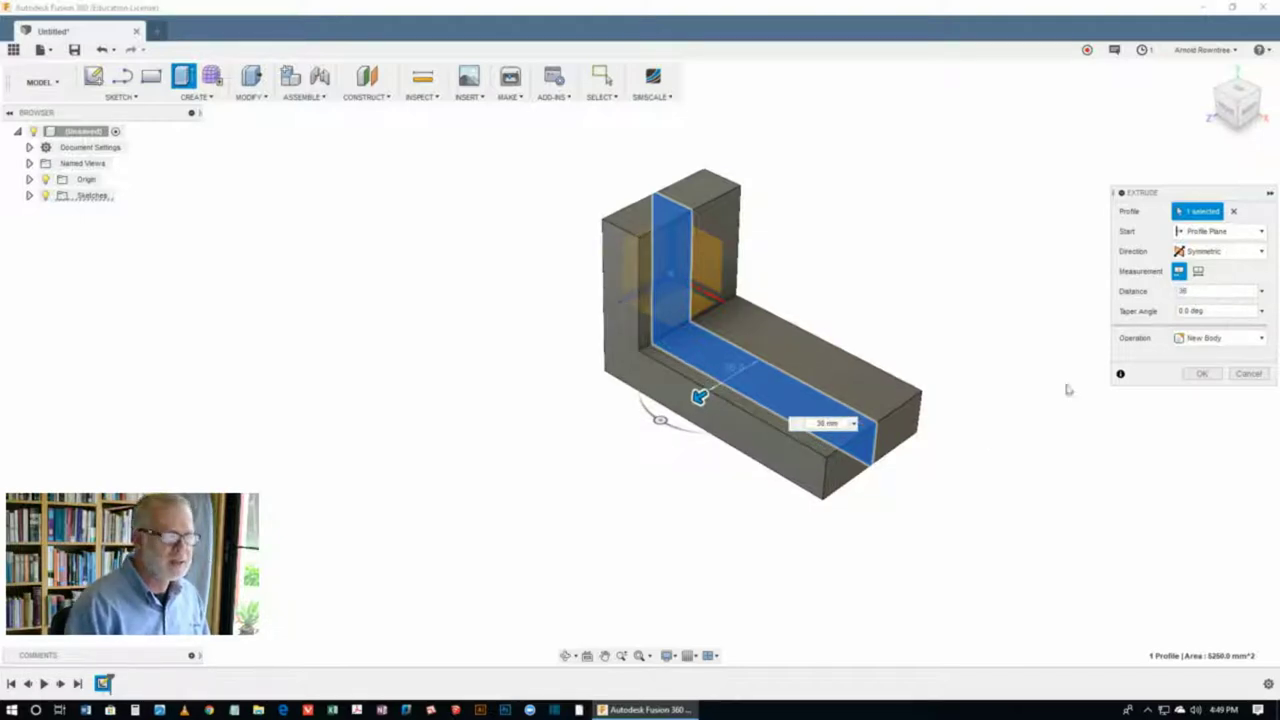
pyautogui.click(1202, 373)
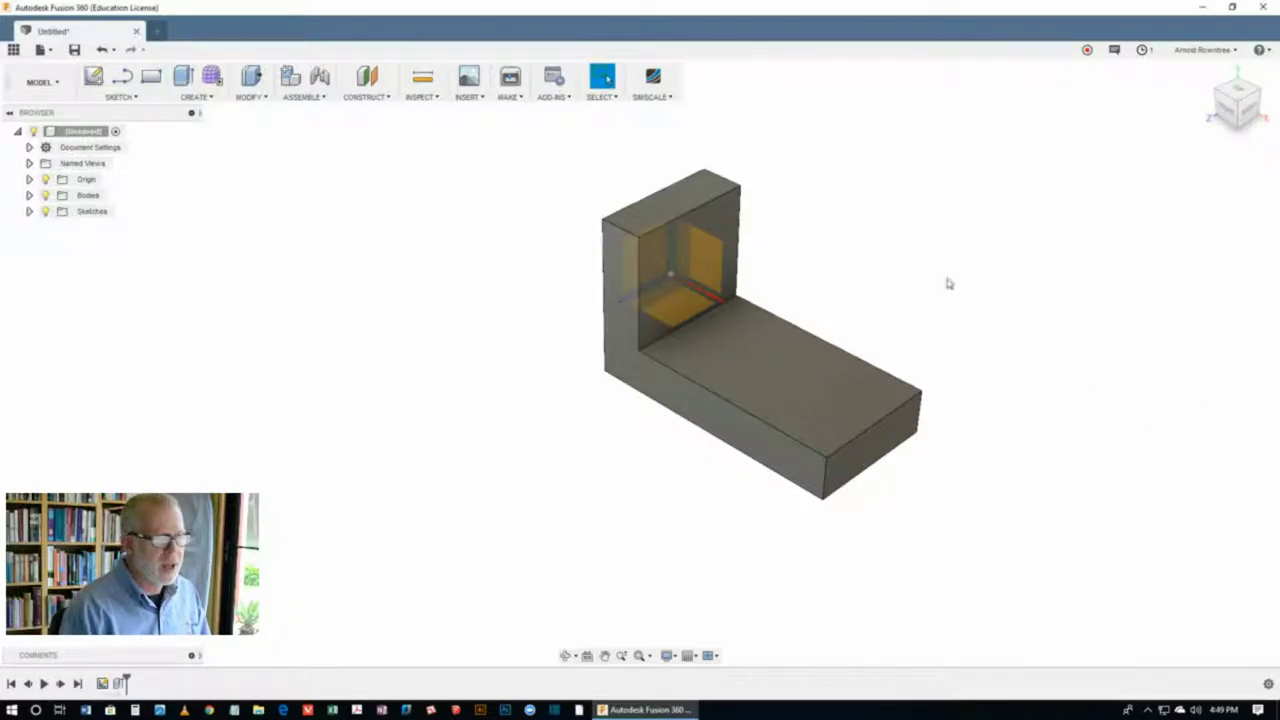
# Step: Measure the base's front edge at 72.0 mm, then zoom and orbit to a steeper view
pyautogui.click(426, 101)
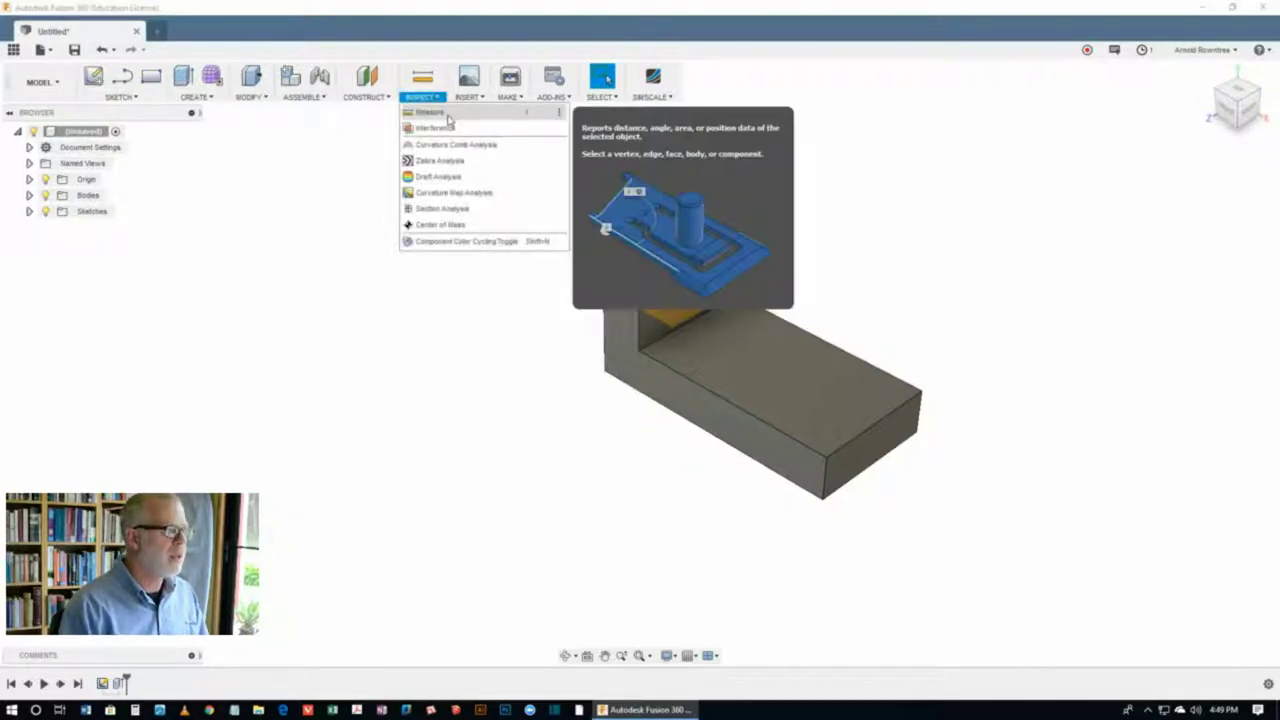
pyautogui.click(430, 112)
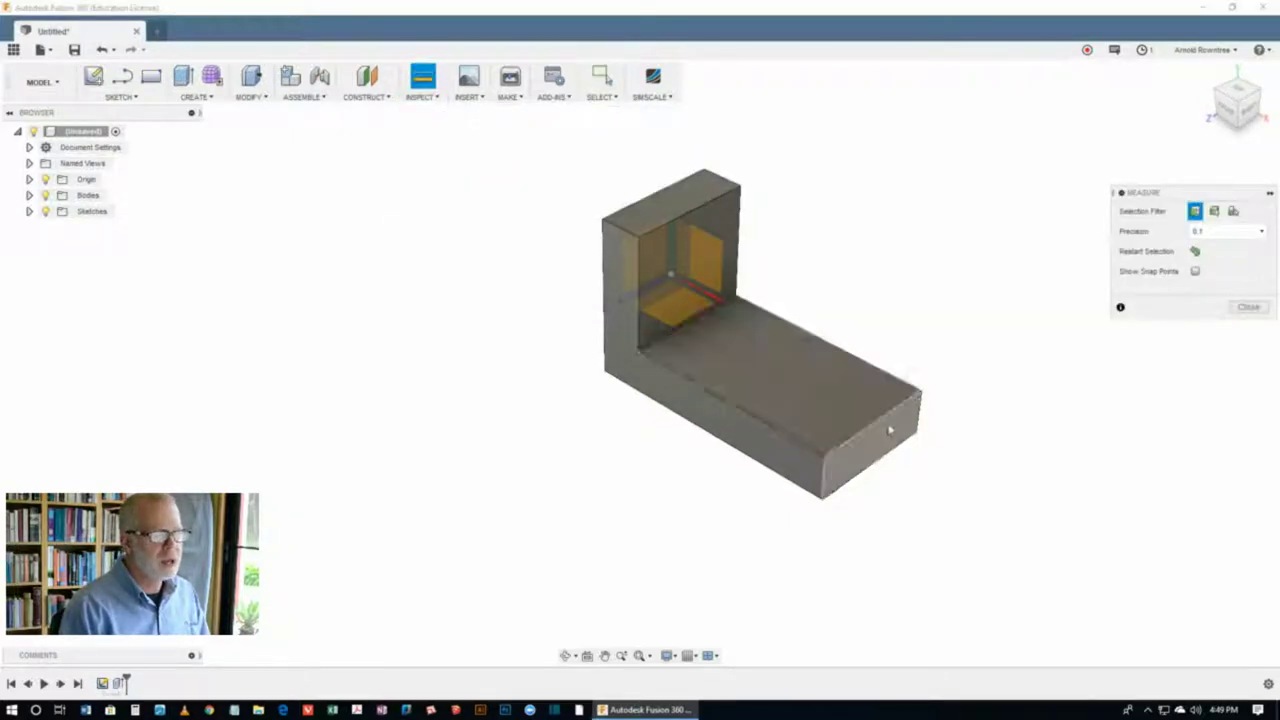
pyautogui.click(888, 428)
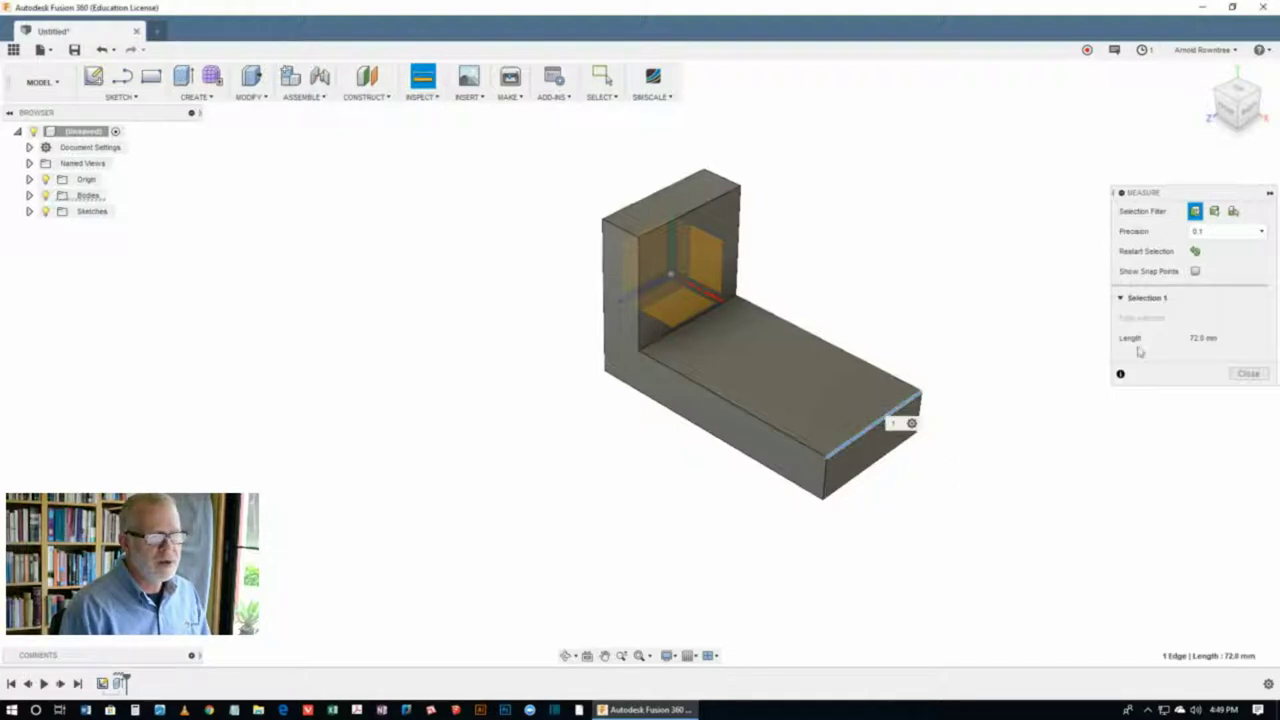
pyautogui.click(1249, 375)
pyautogui.scroll(3, 905, 297)
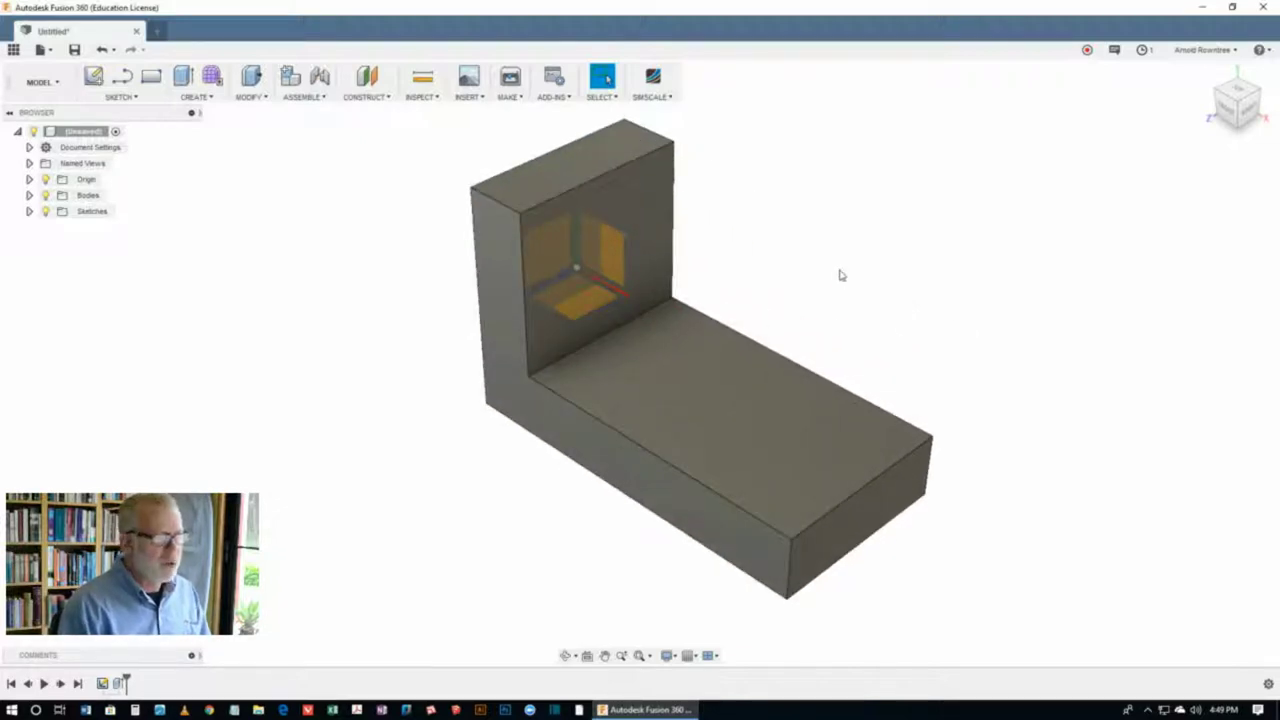
pyautogui.moveTo(854, 240)
pyautogui.keyDown('shift'); pyautogui.mouseDown(button='middle')
pyautogui.moveTo(883, 220)
pyautogui.moveTo(877, 194)
pyautogui.moveTo(871, 223)
pyautogui.moveTo(883, 229)
pyautogui.moveTo(849, 243)
pyautogui.mouseUp(button='middle'); pyautogui.keyUp('shift')
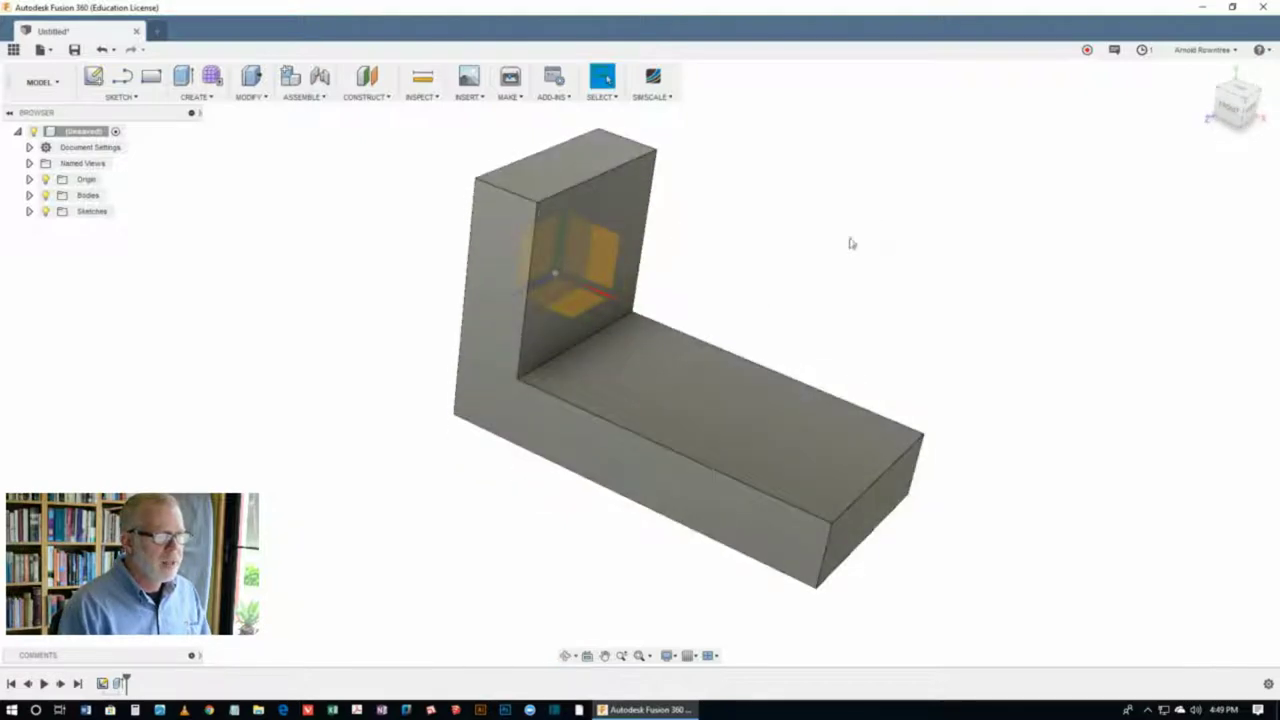
# Step: Create a sketch on the bracket's front face and draw a thin two-point rectangle along the bottom
pyautogui.rightClick(819, 168)
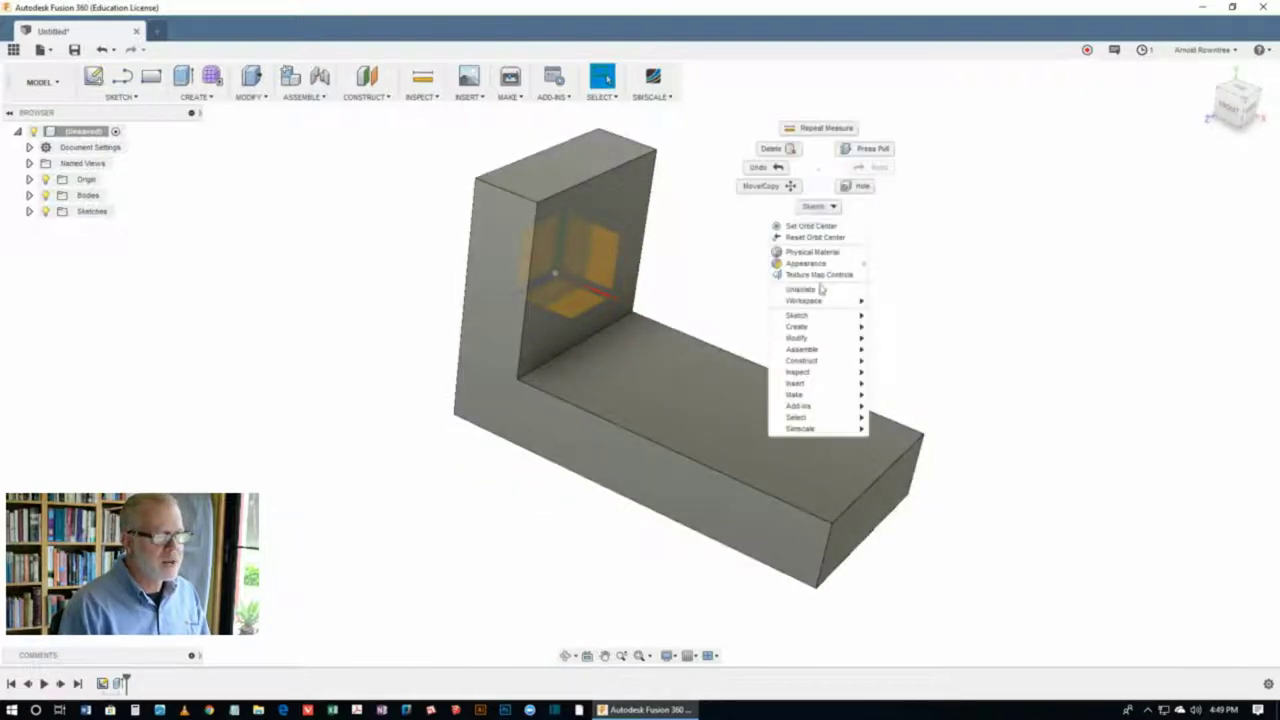
pyautogui.moveTo(832, 319)
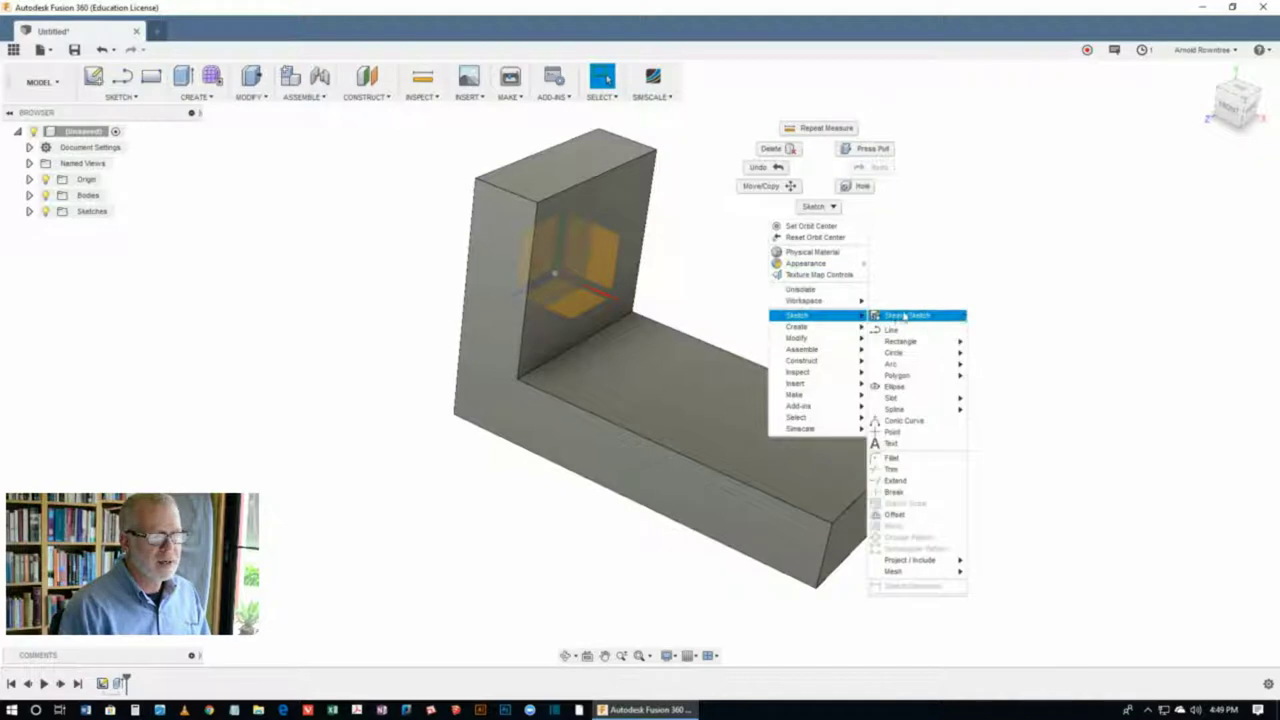
pyautogui.click(905, 316)
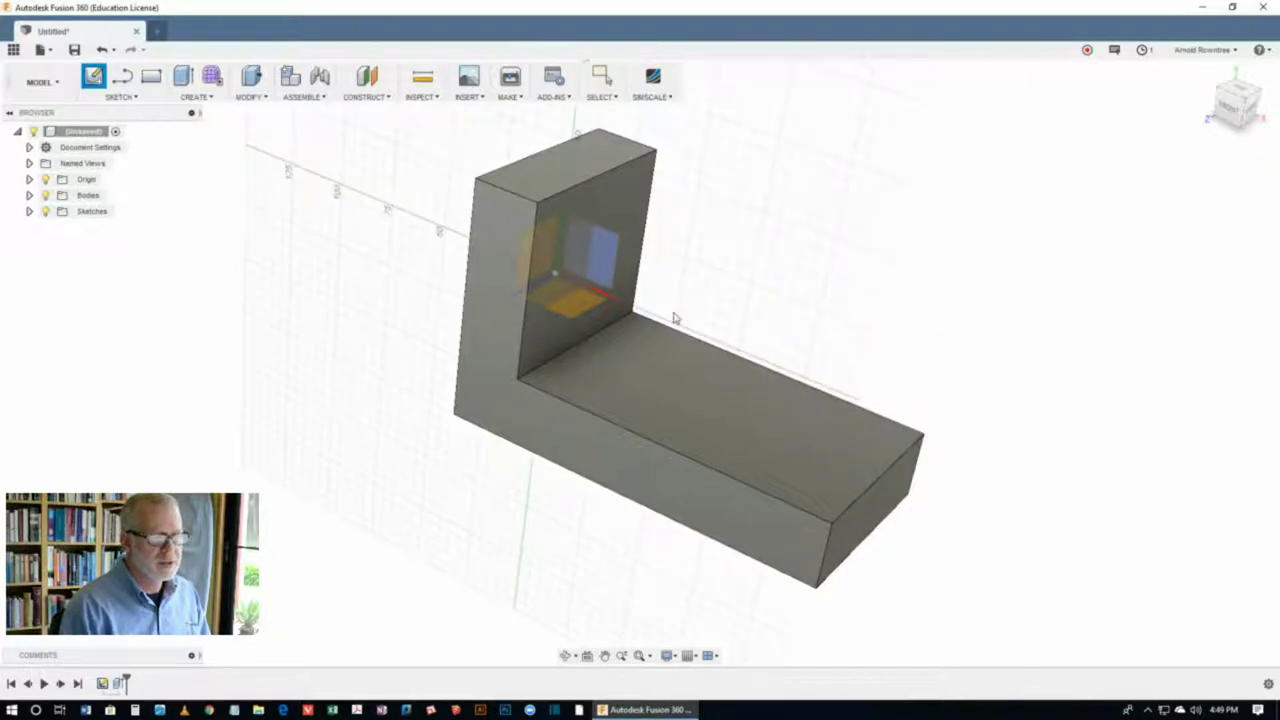
pyautogui.click(507, 278)
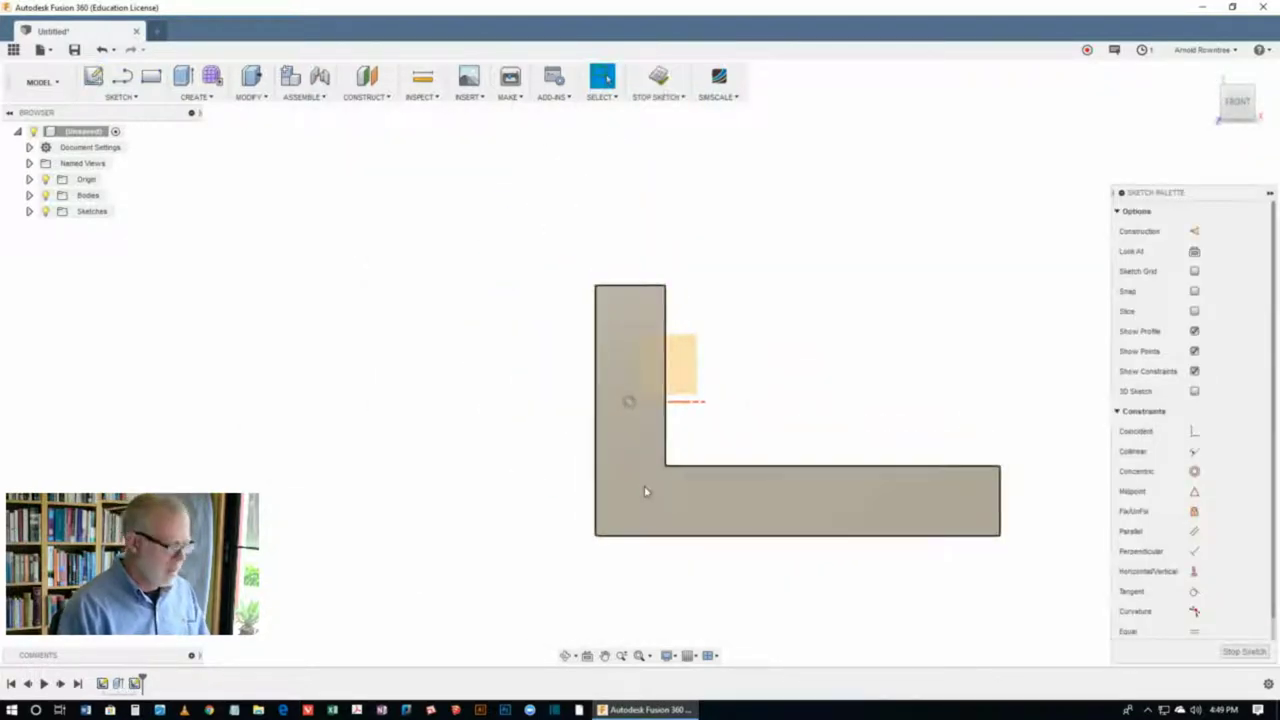
pyautogui.press('r')
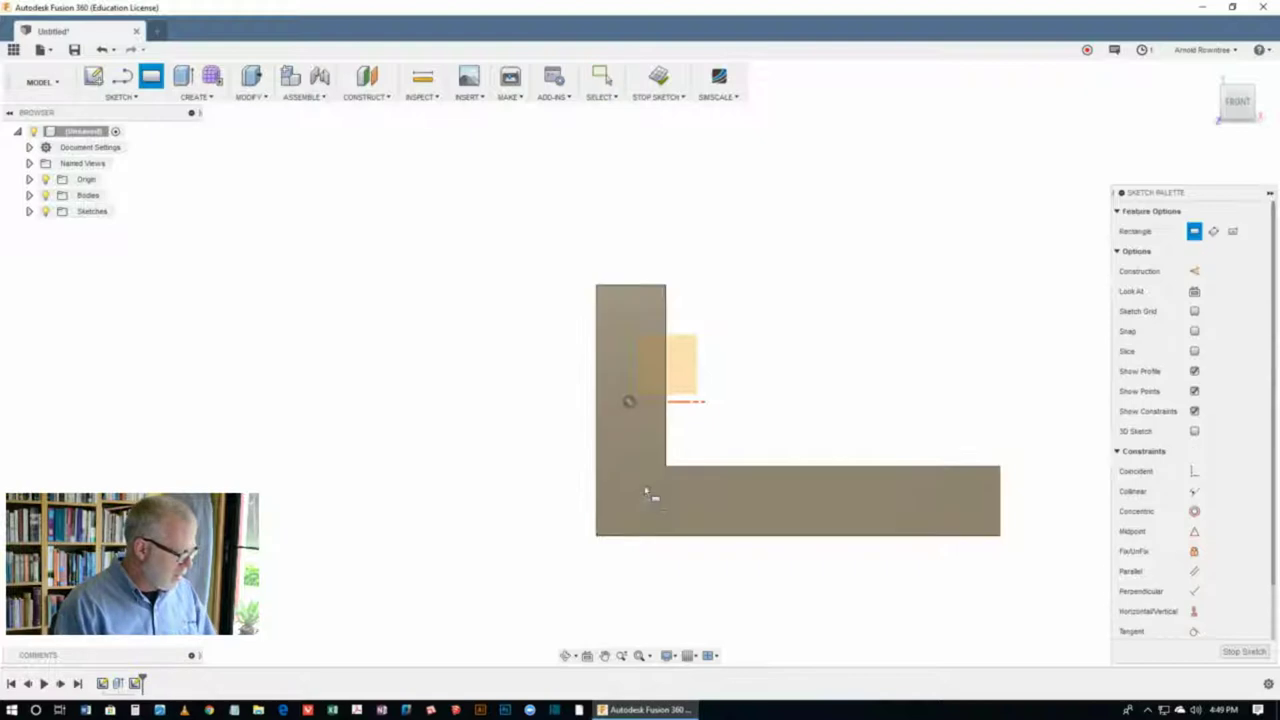
pyautogui.click(599, 536)
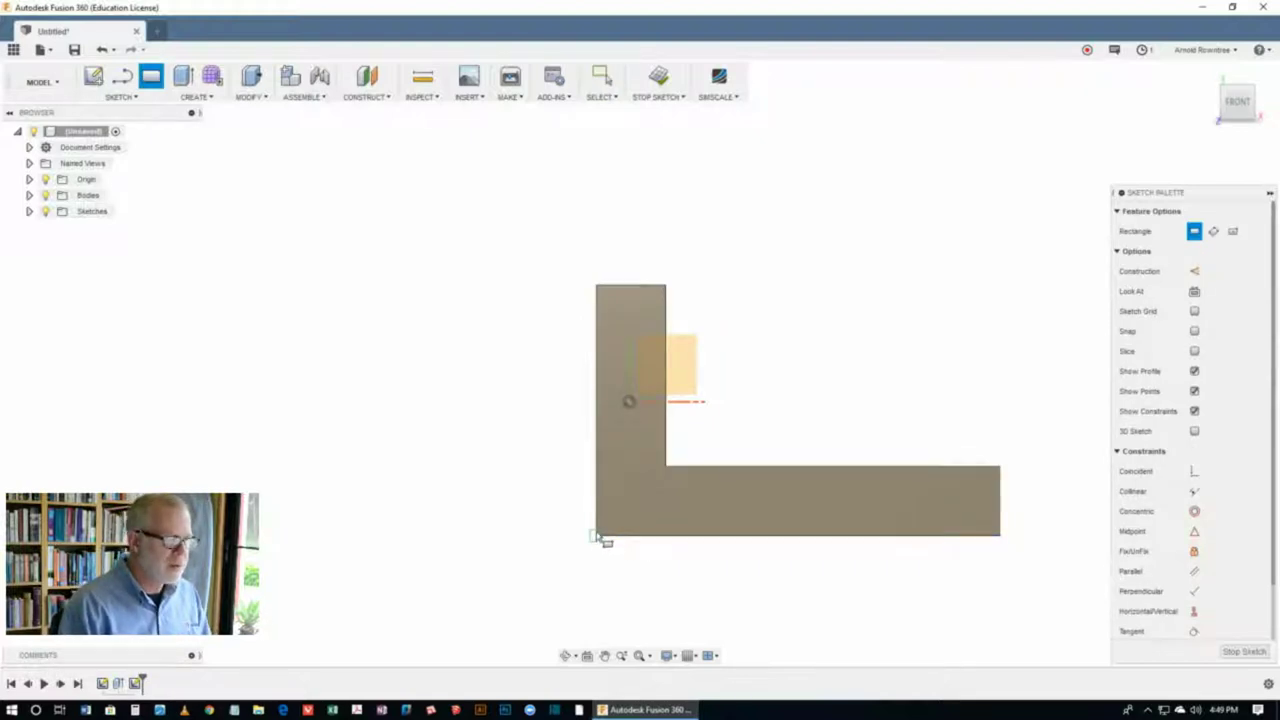
pyautogui.click(776, 516)
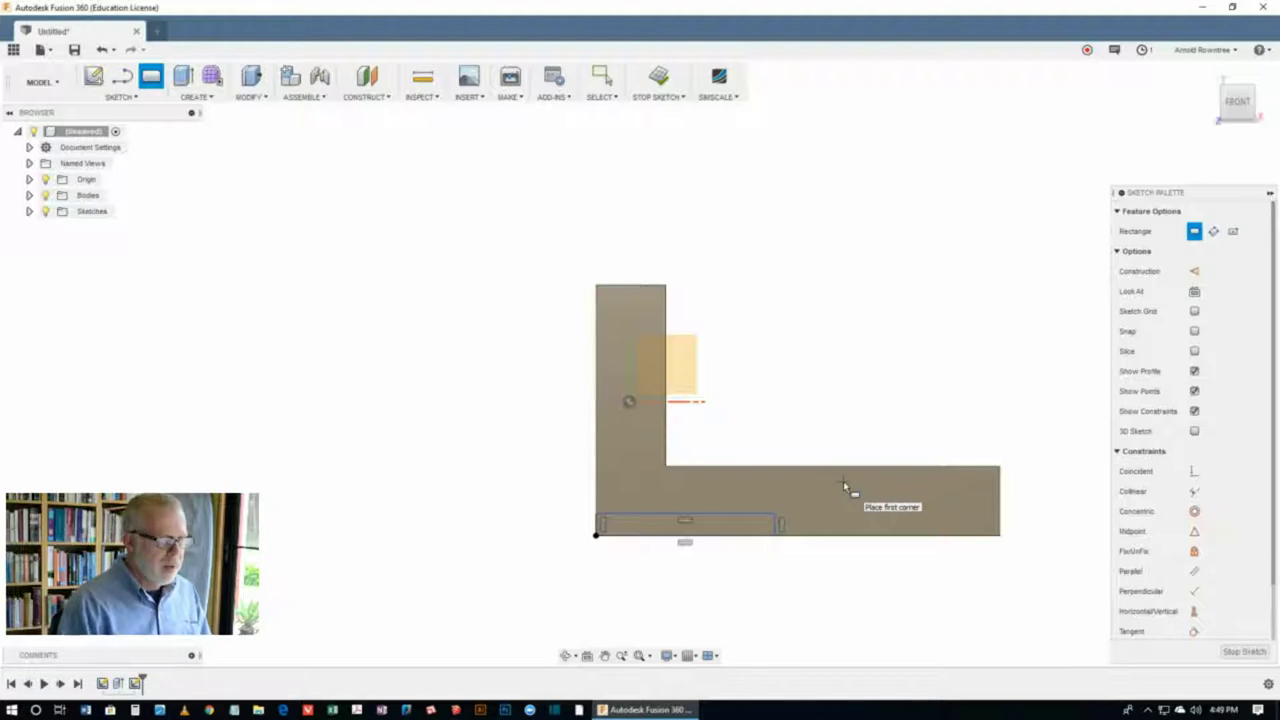
pyautogui.press('Escape')
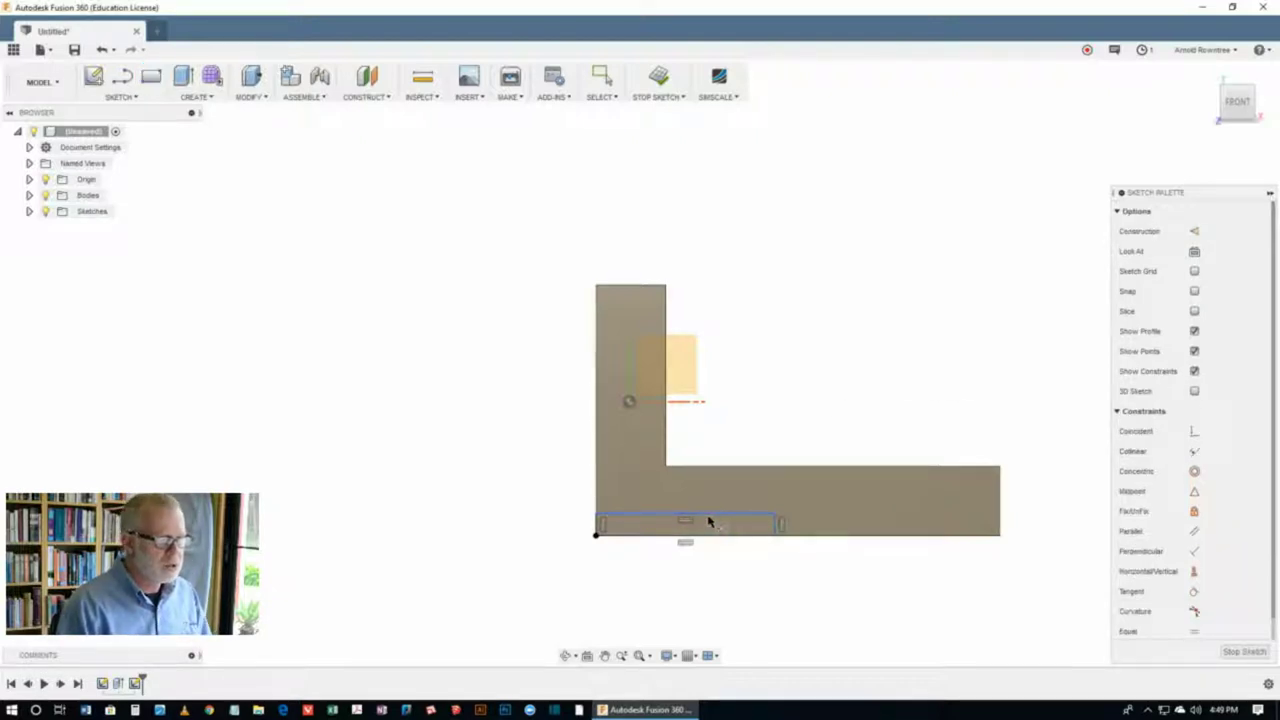
# Step: Dimension the rectangle 72 mm wide and add its height dimension
pyautogui.click(709, 517)
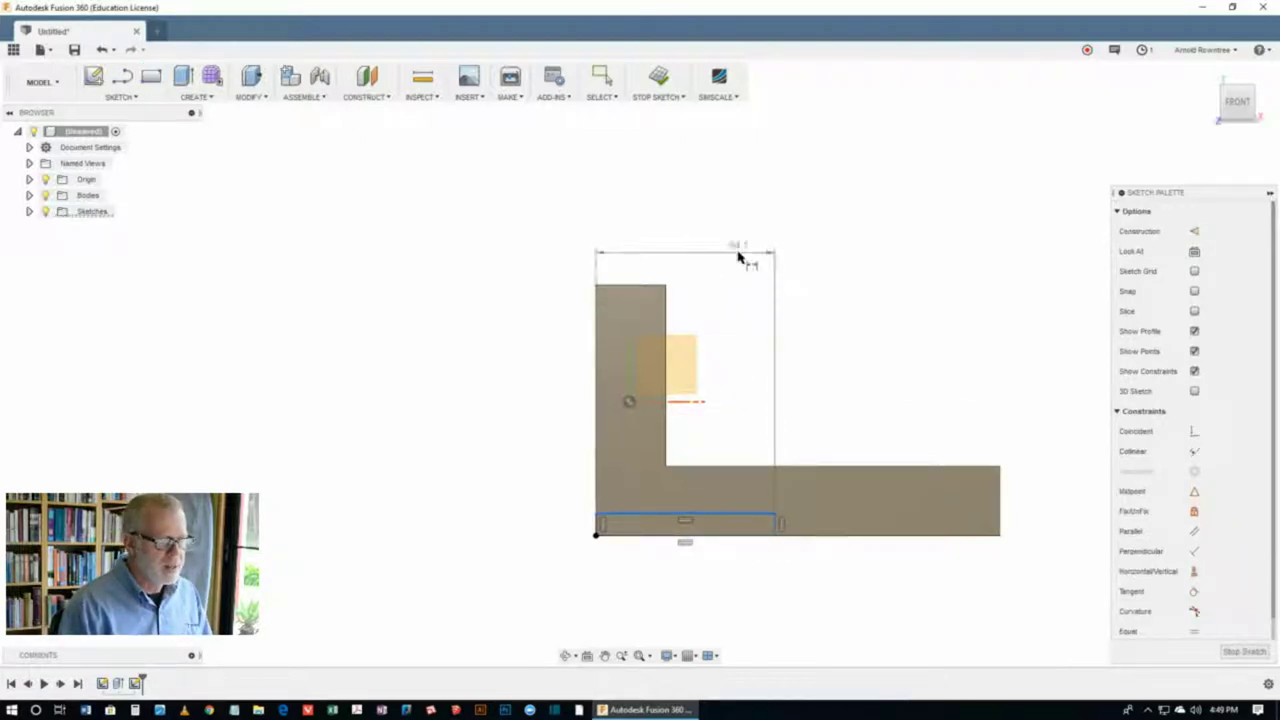
pyautogui.click(740, 256)
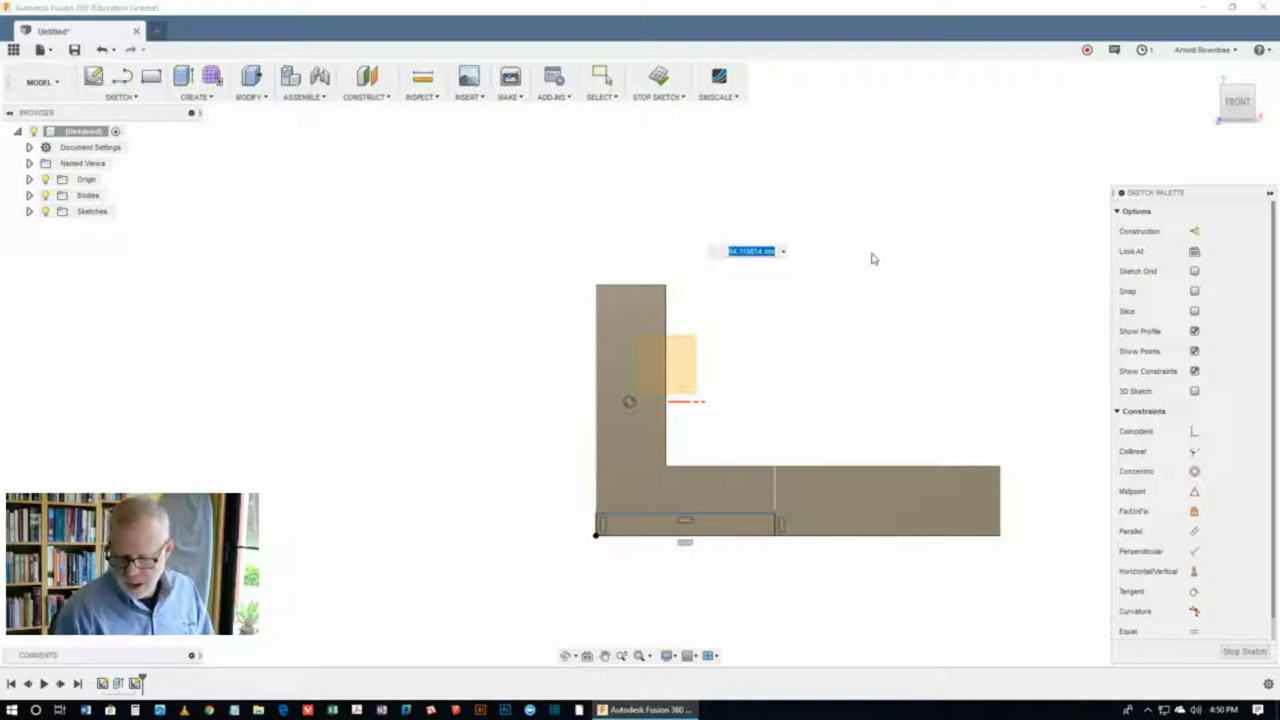
pyautogui.write('72')
pyautogui.press('Return')
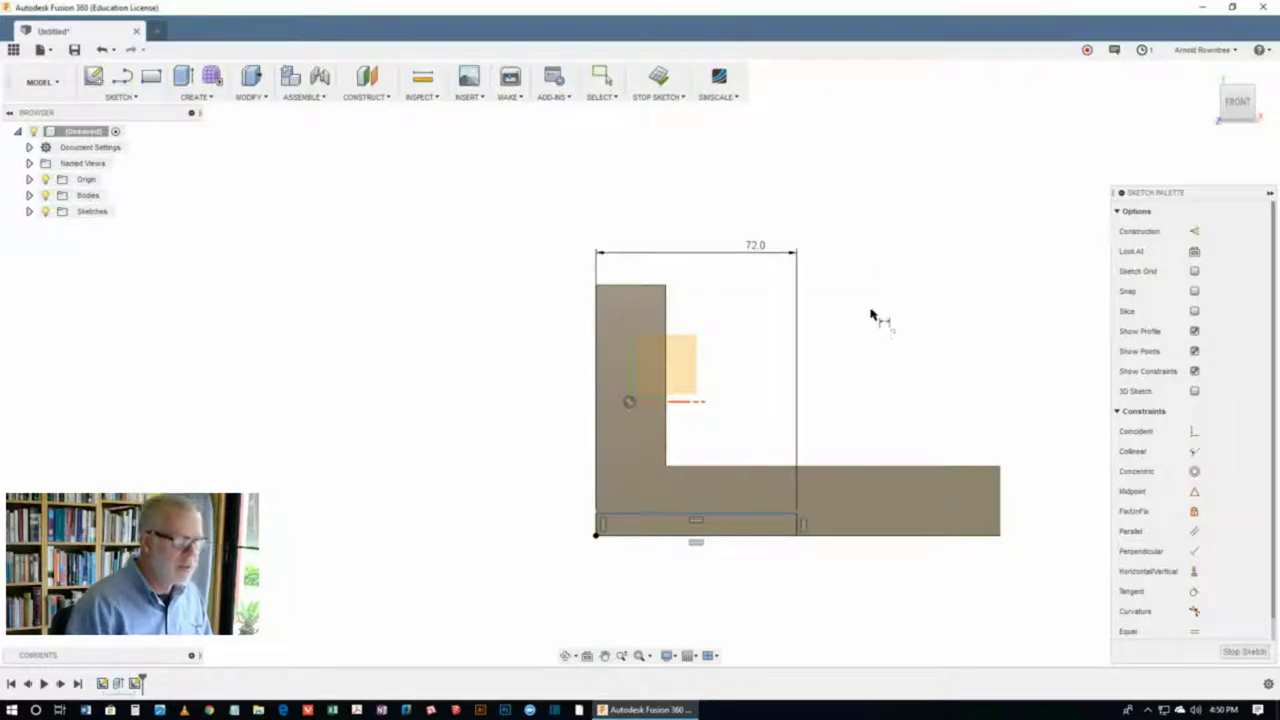
pyautogui.click(597, 527)
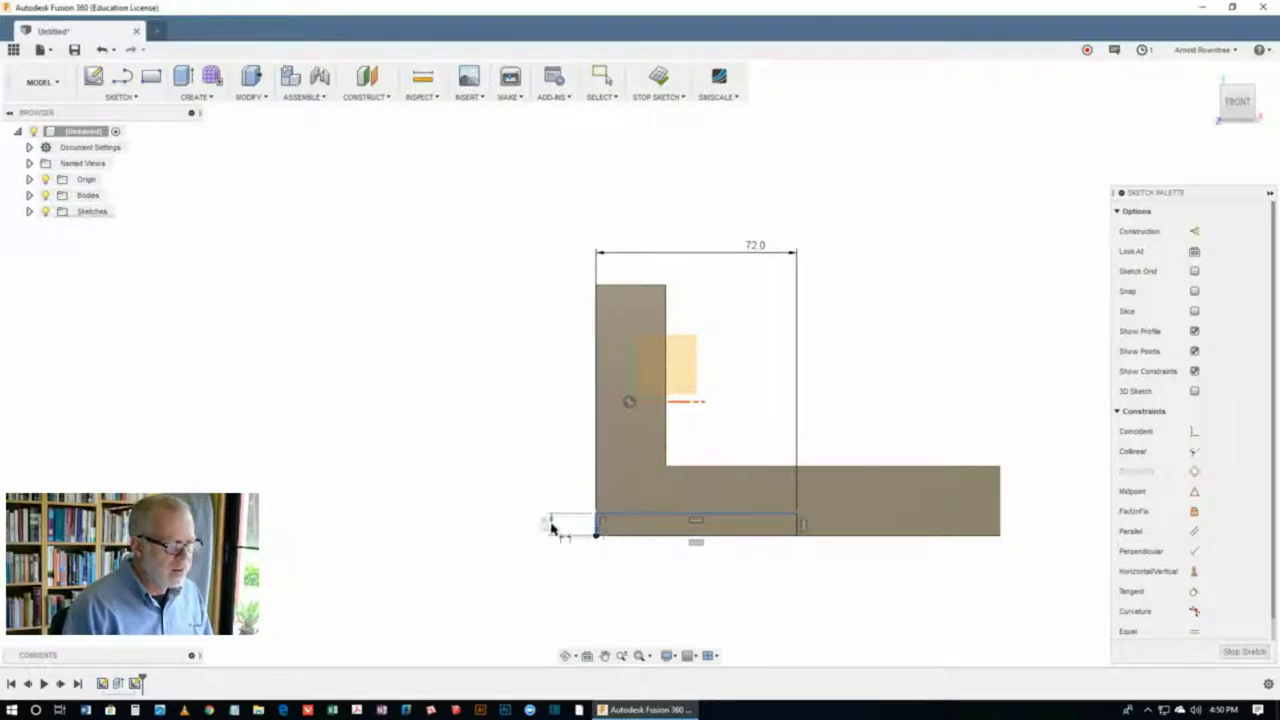
pyautogui.click(550, 521)
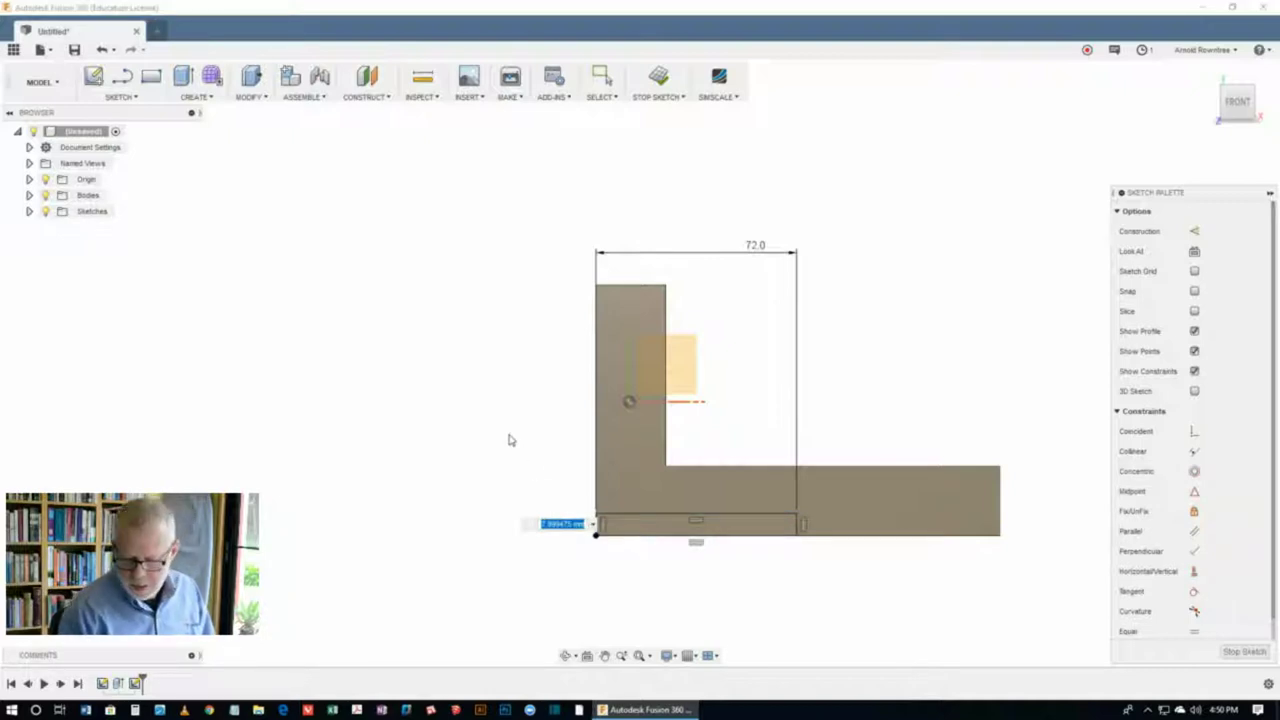
pyautogui.press('Return')
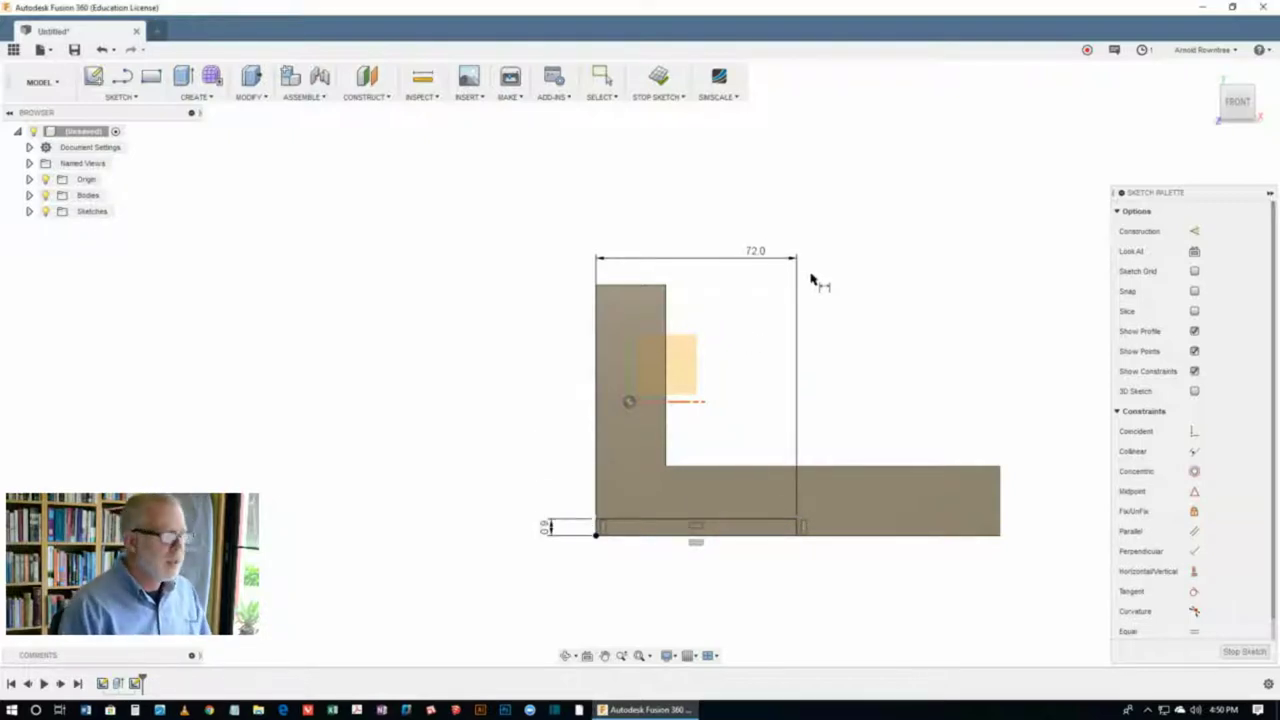
# Step: Extrude the thin 432 mm² strip profile along the bracket's bottom edge as a new body
pyautogui.press('e')
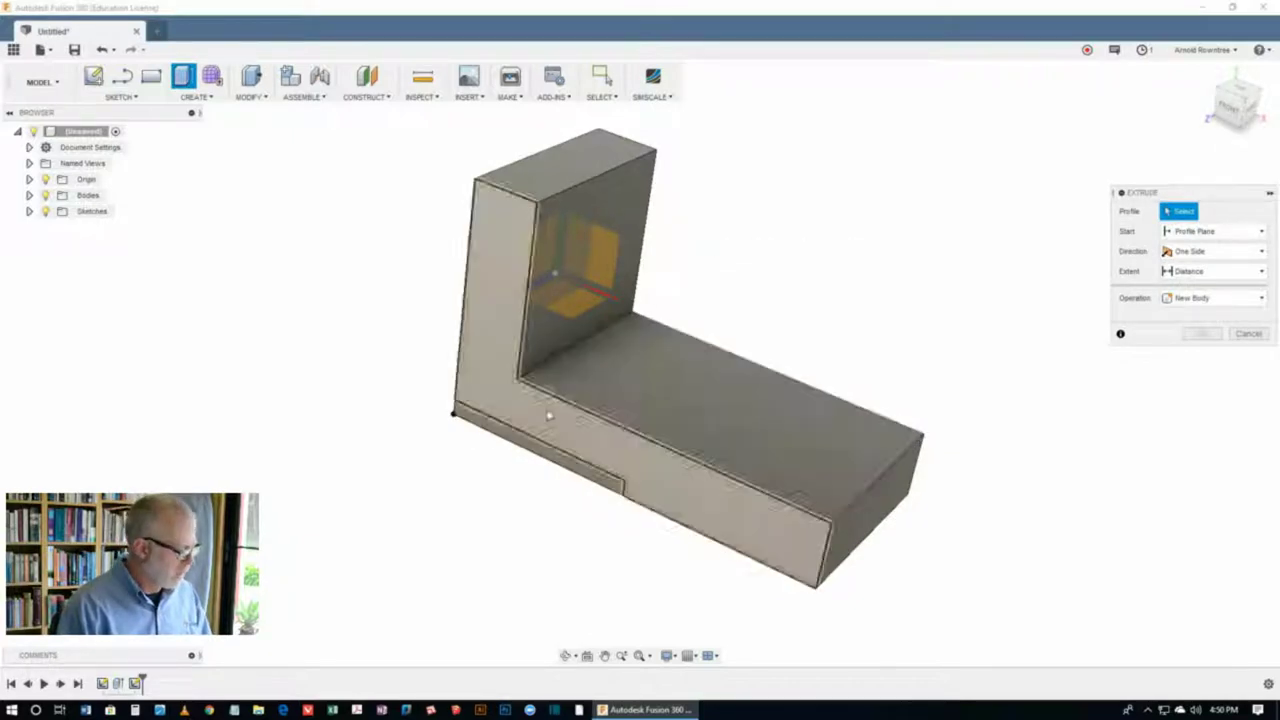
pyautogui.click(522, 445)
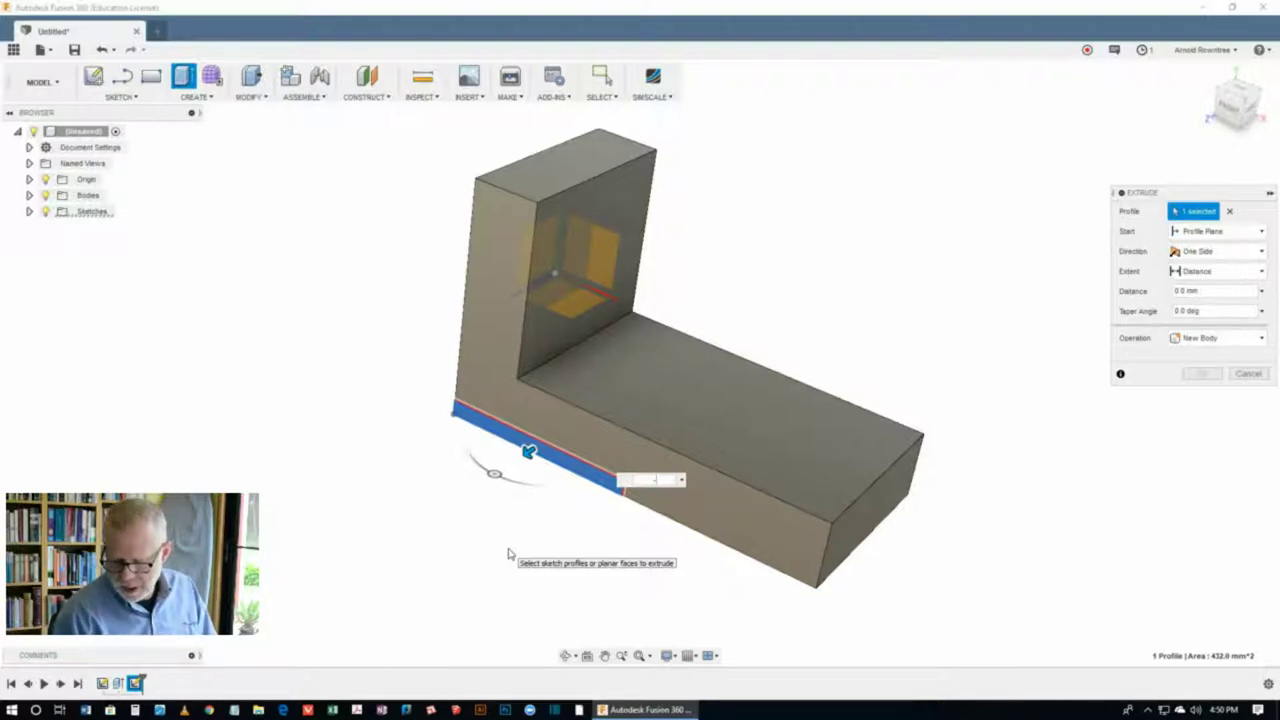
pyautogui.press('Escape')
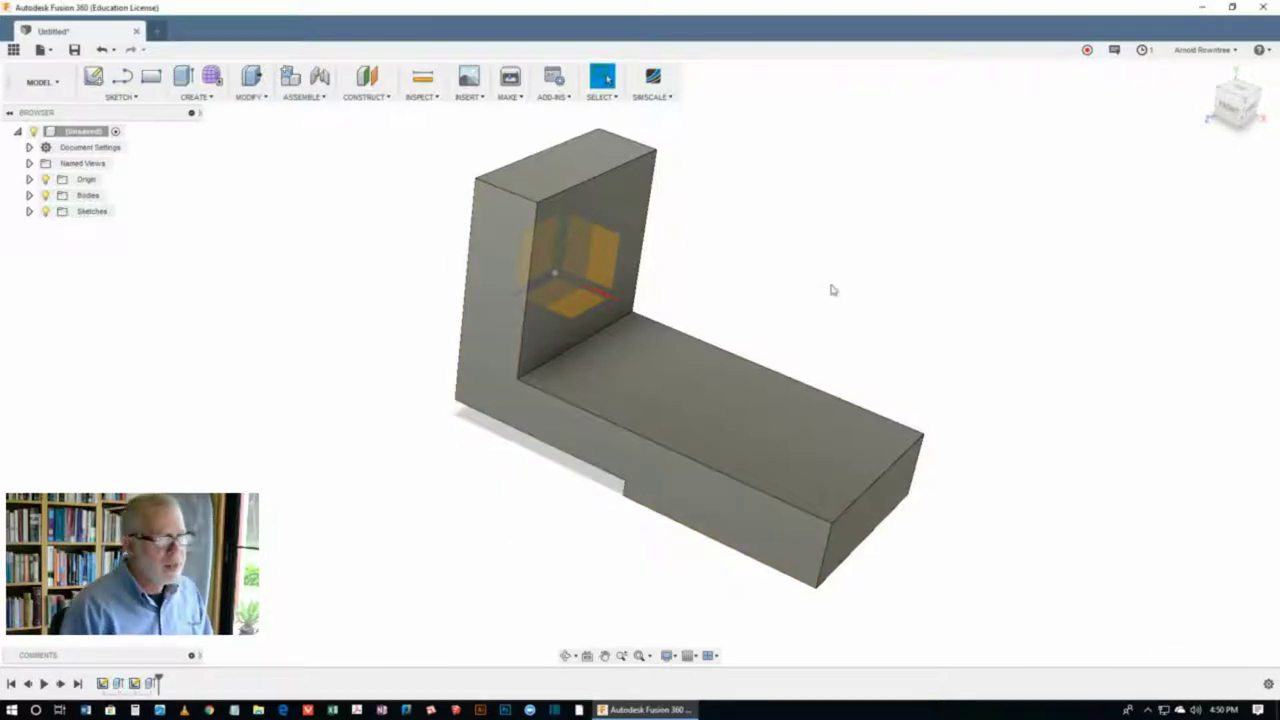
# Step: Create a sketch on the back plate's outer face and draw a circle centred on the origin point
pyautogui.keyDown('shift'); pyautogui.moveTo(831, 286); pyautogui.dragTo(914, 277, button='middle'); pyautogui.keyUp('shift')
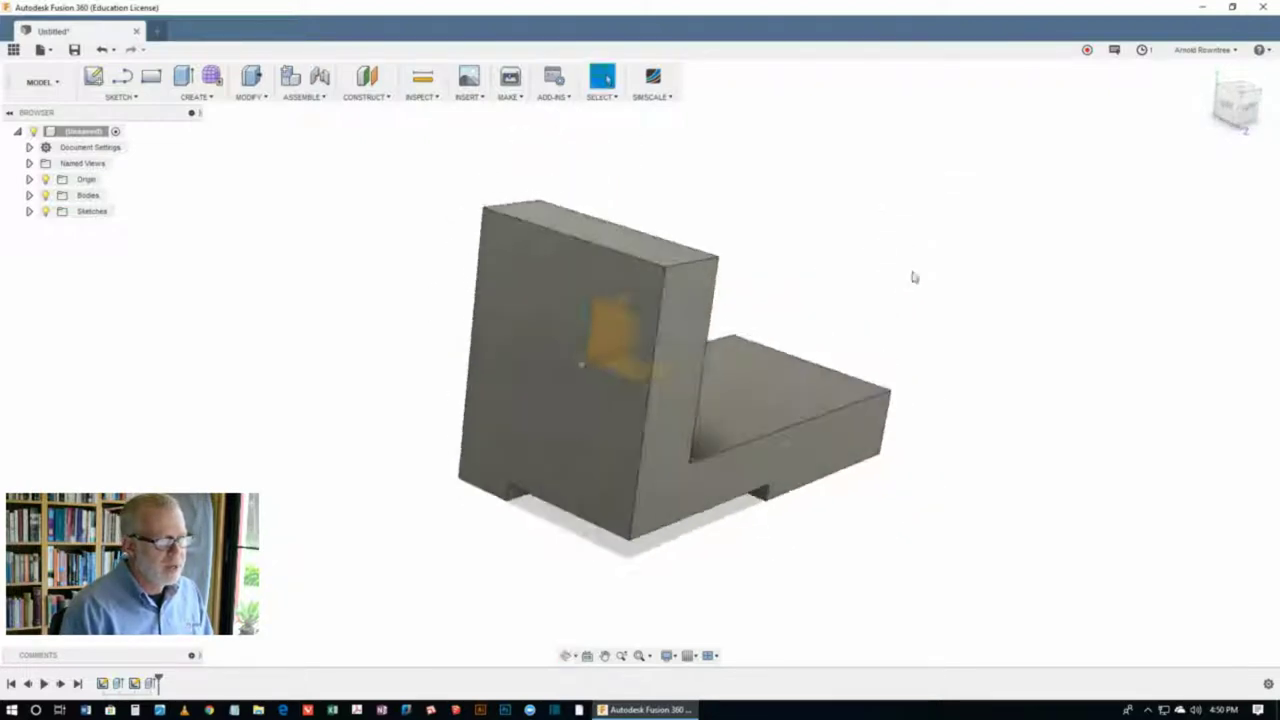
pyautogui.rightClick(883, 165)
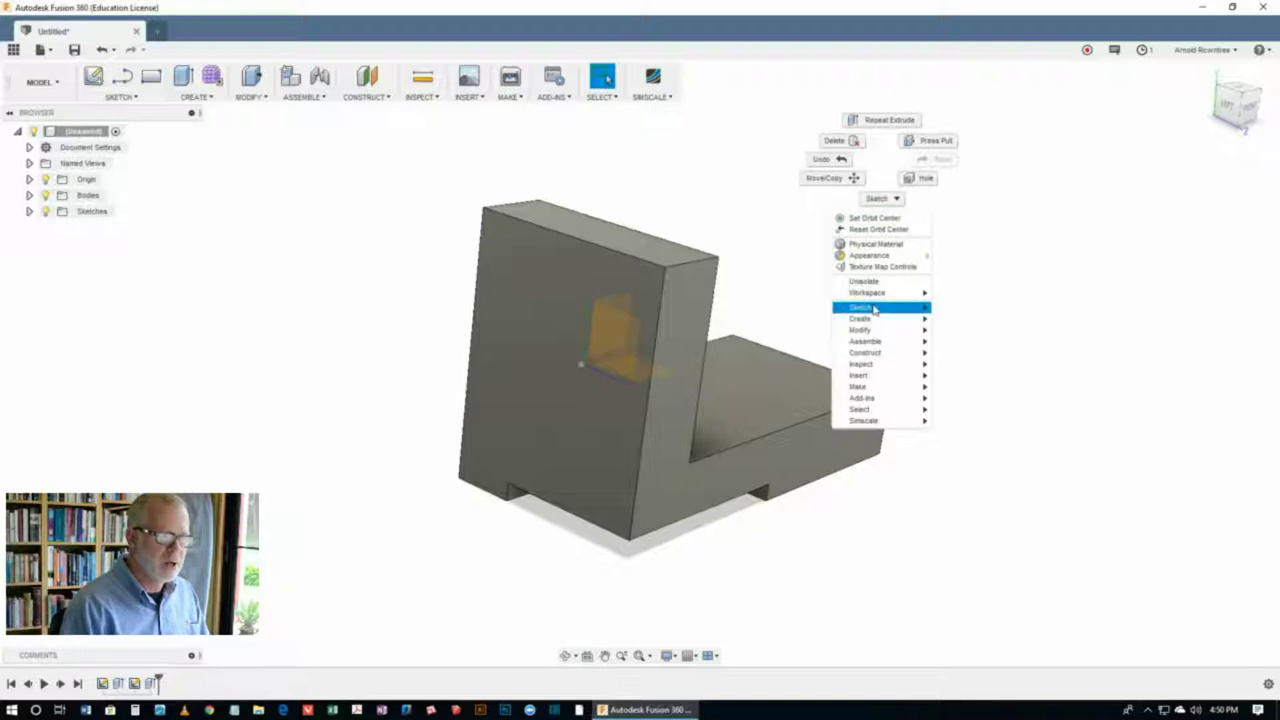
pyautogui.moveTo(874, 308)
pyautogui.click(975, 314)
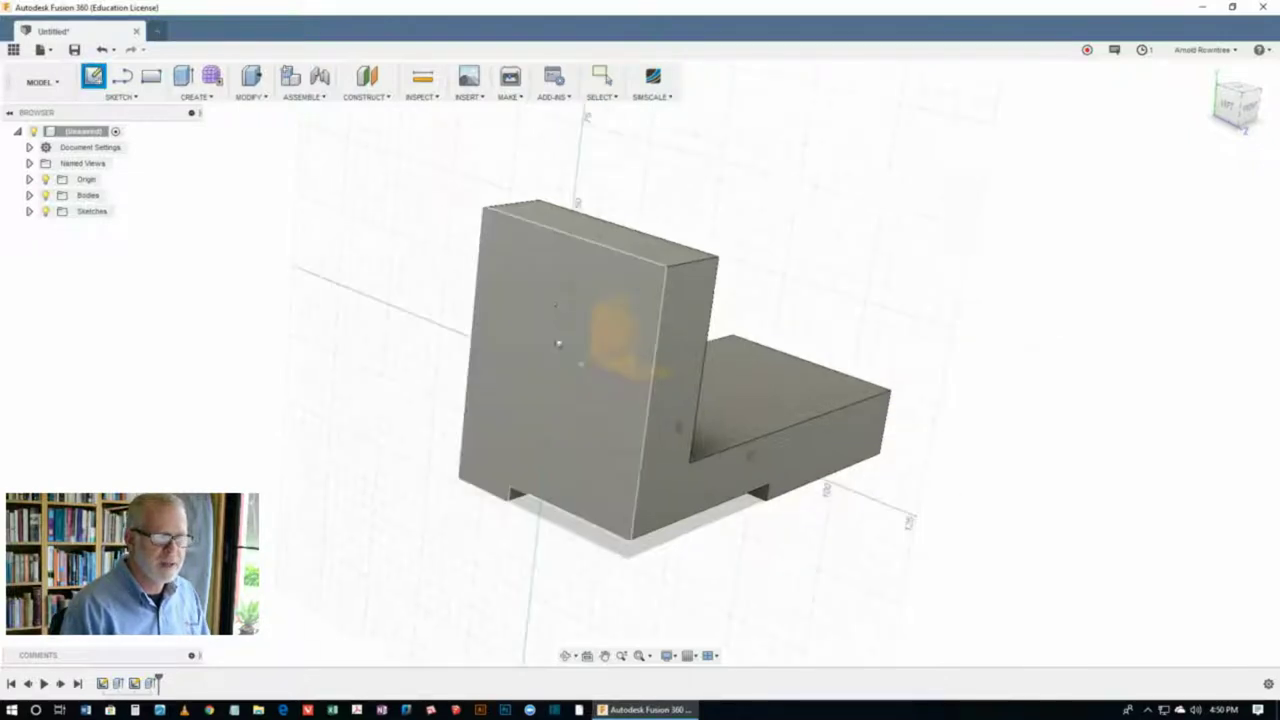
pyautogui.click(561, 301)
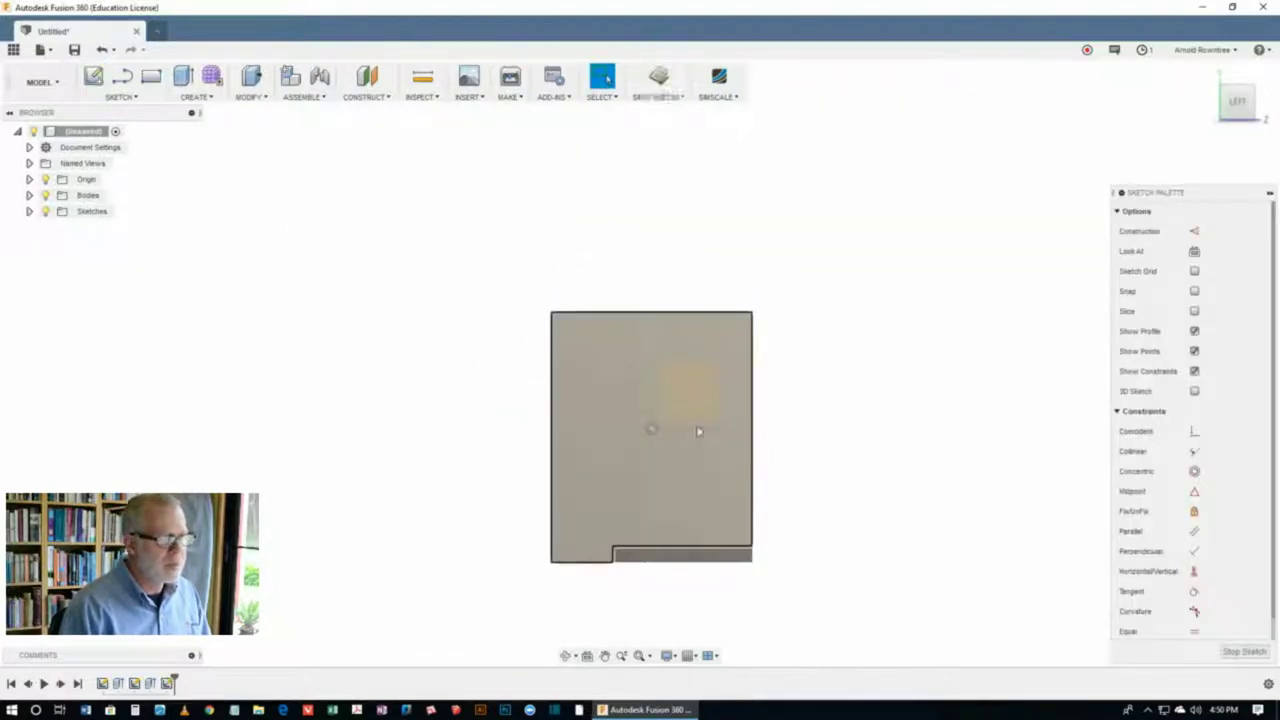
pyautogui.press('c')
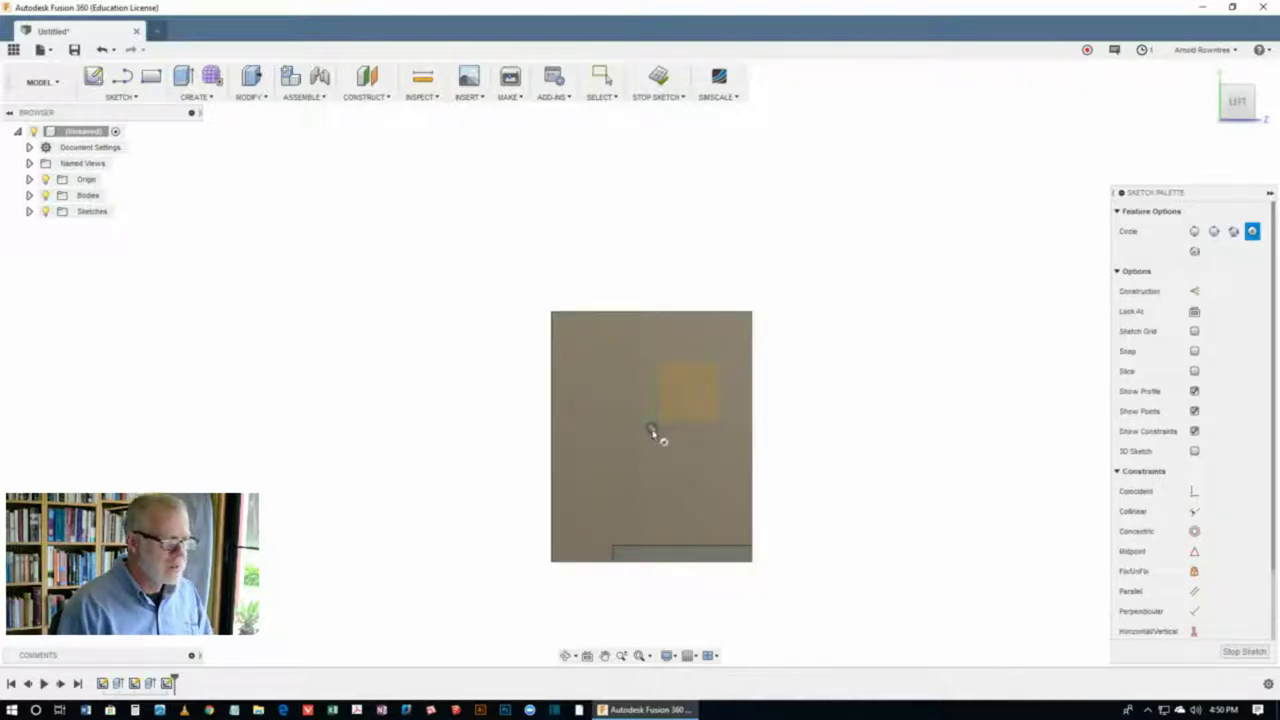
pyautogui.click(651, 428)
pyautogui.click(711, 380)
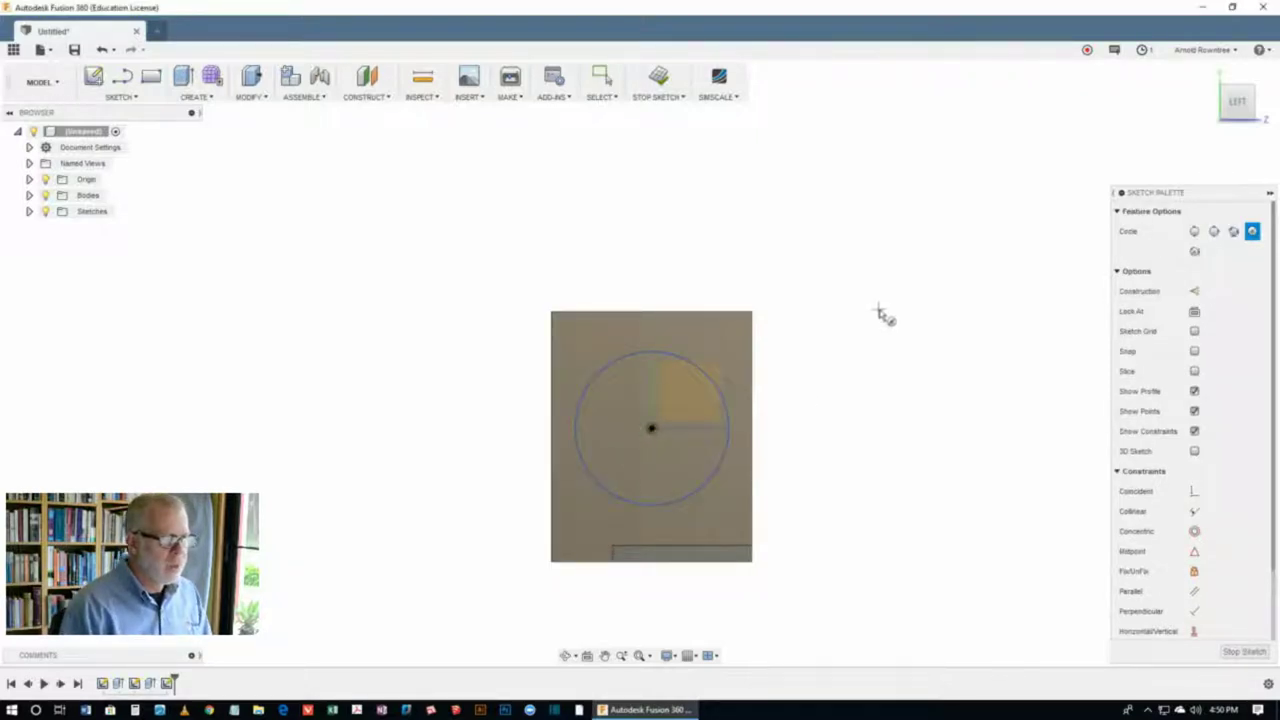
# Step: Draw two lines edge to edge across the plate, above and below the circle's centre
pyautogui.press('l')
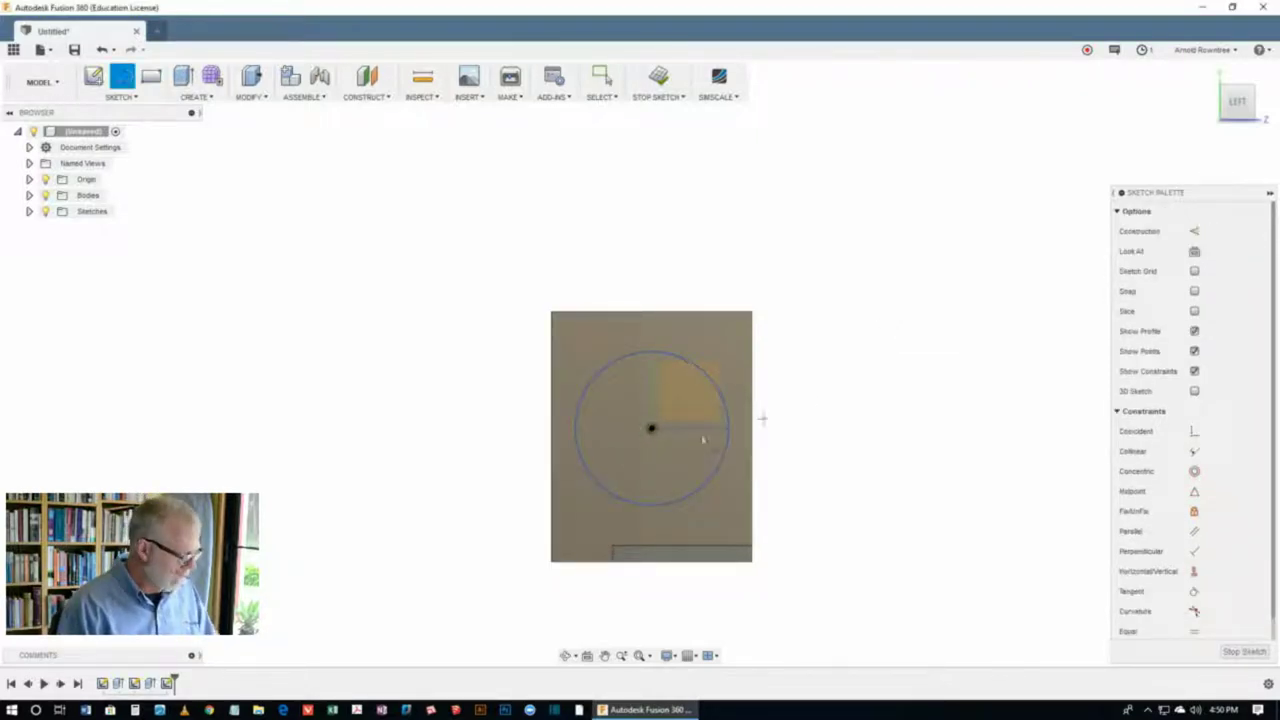
pyautogui.click(551, 471)
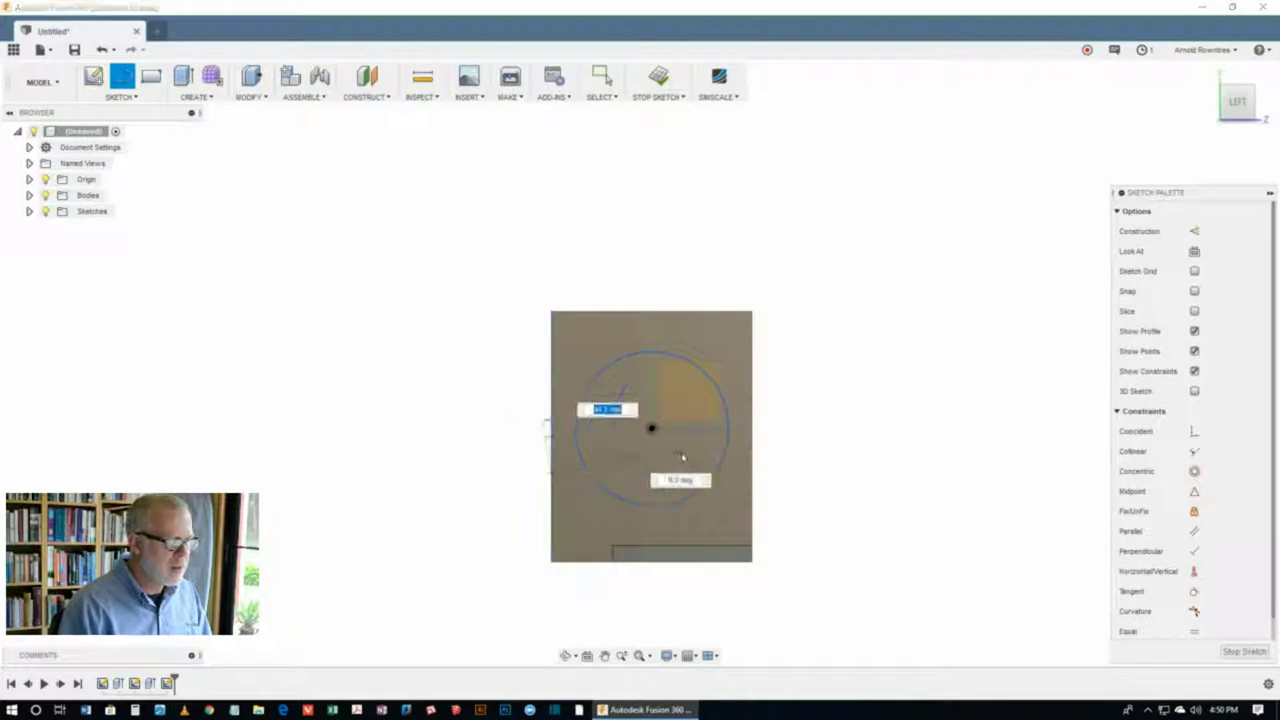
pyautogui.click(753, 486)
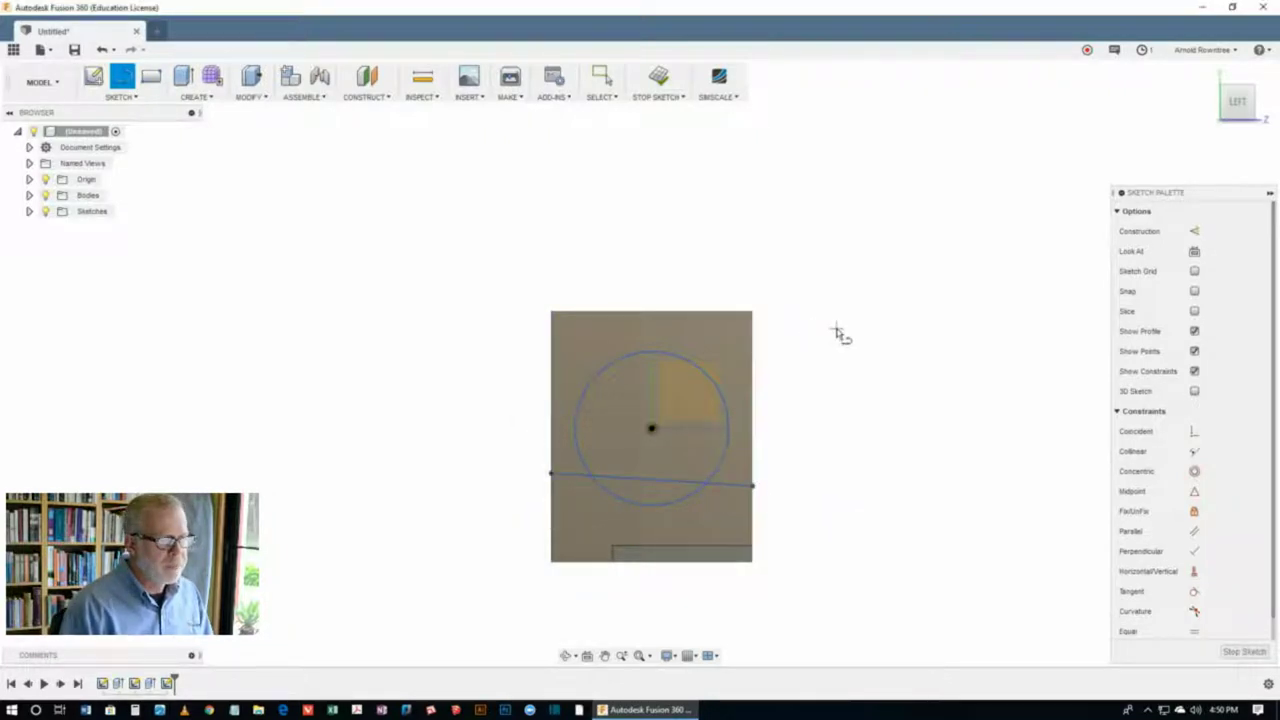
pyautogui.click(551, 391)
pyautogui.click(753, 364)
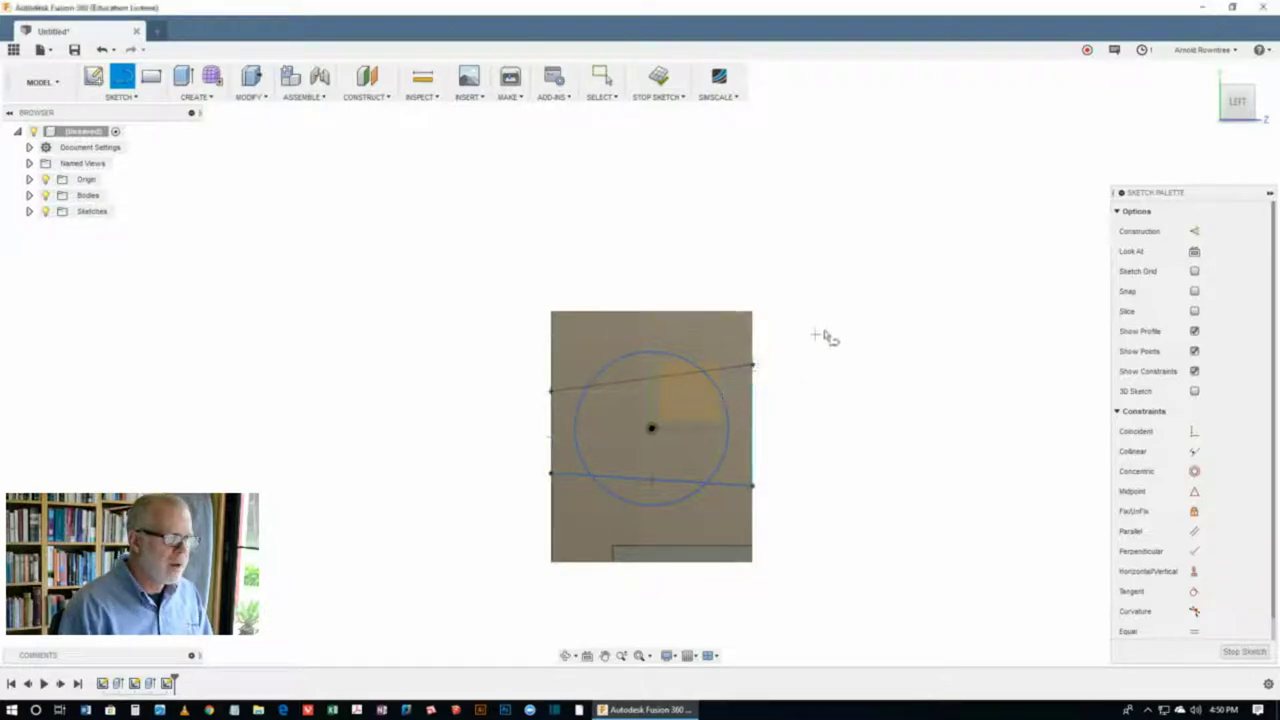
# Step: Apply the Horizontal constraint to the upper and lower lines
pyautogui.press('s')
pyautogui.click(943, 415)
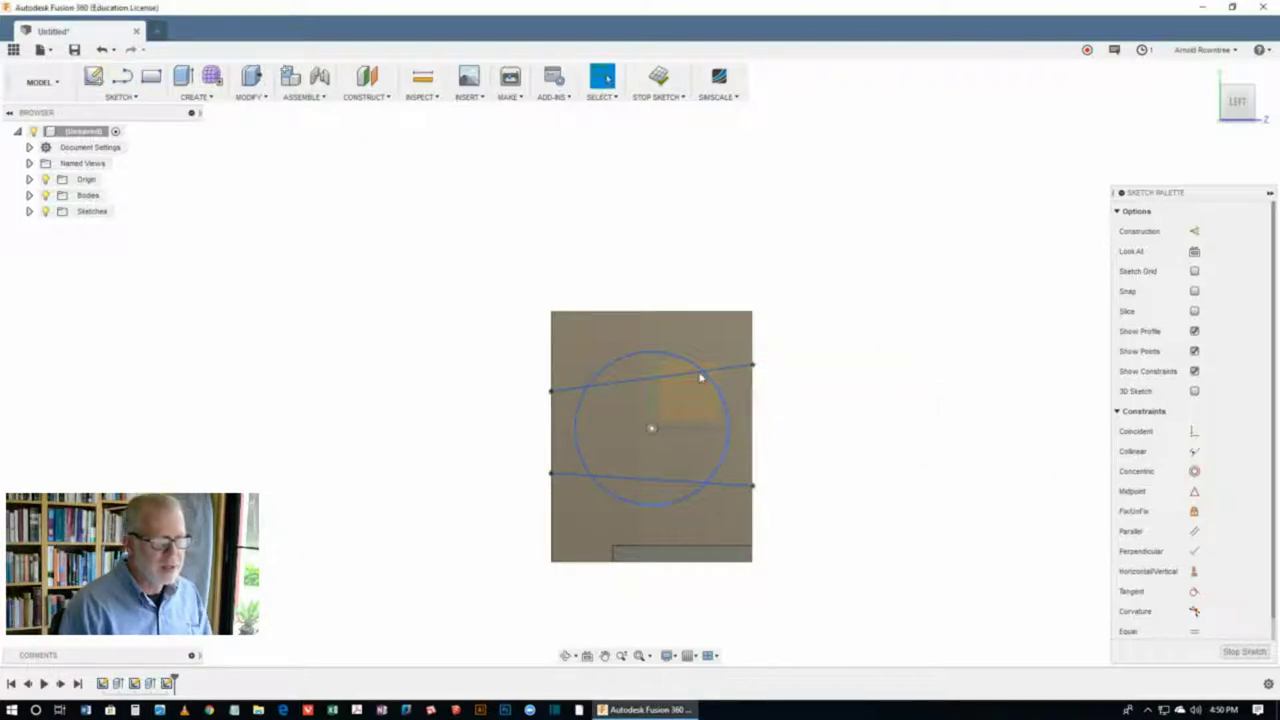
pyautogui.click(723, 369)
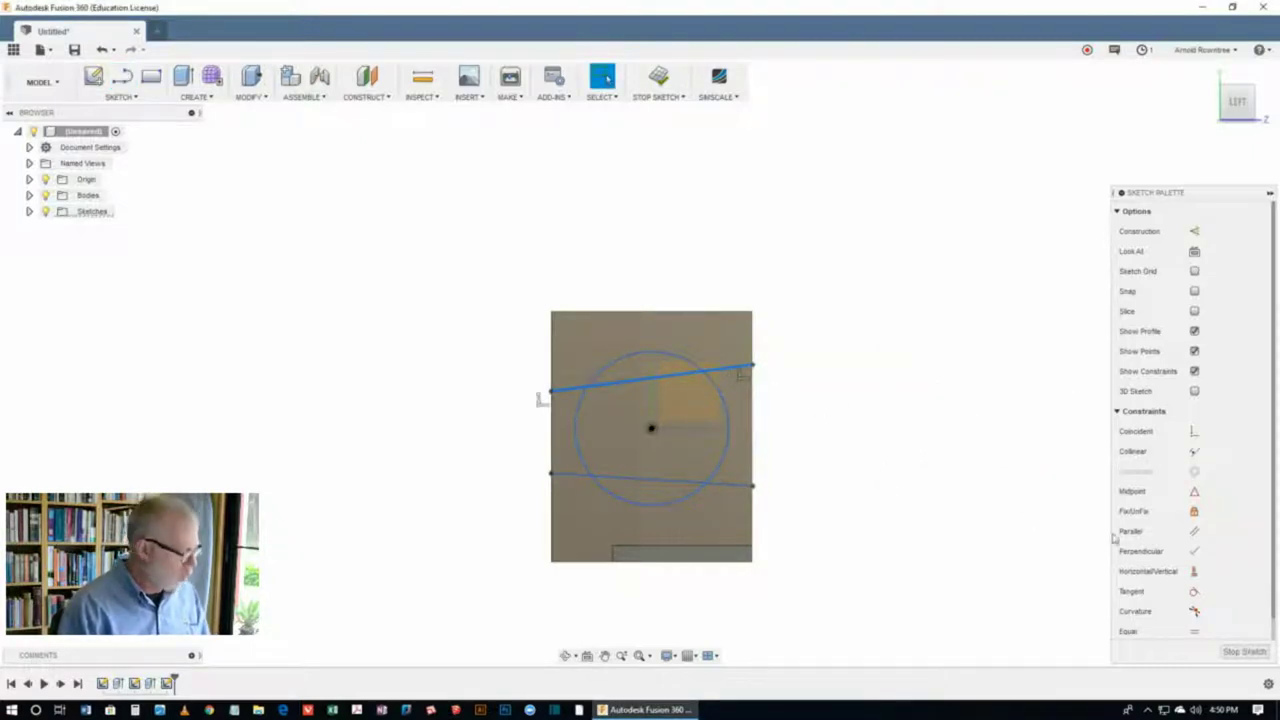
pyautogui.click(1193, 571)
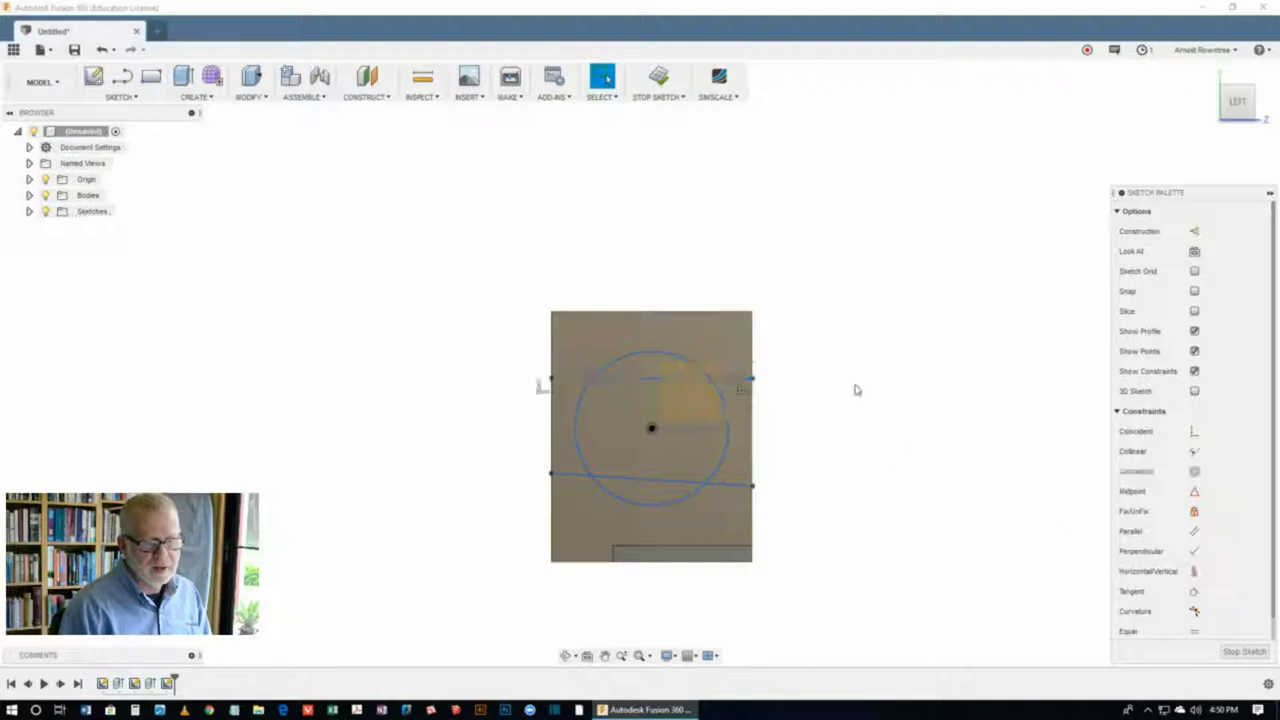
pyautogui.click(737, 486)
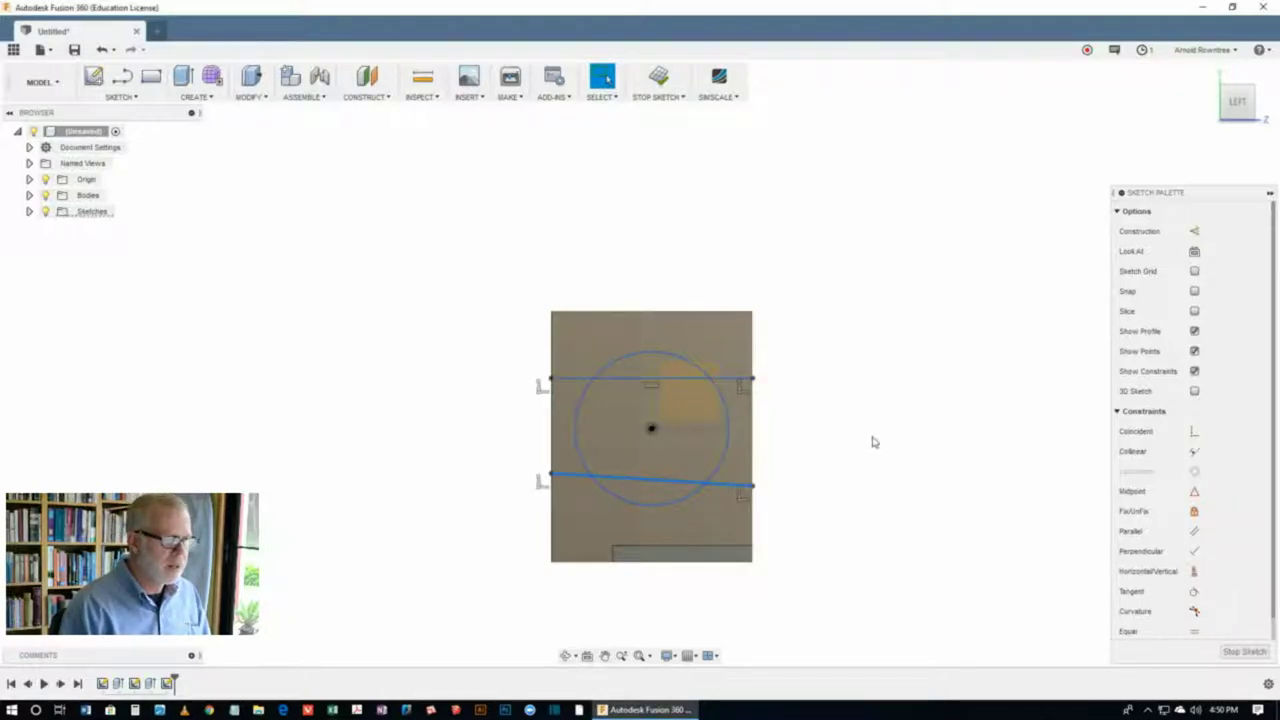
pyautogui.click(1193, 571)
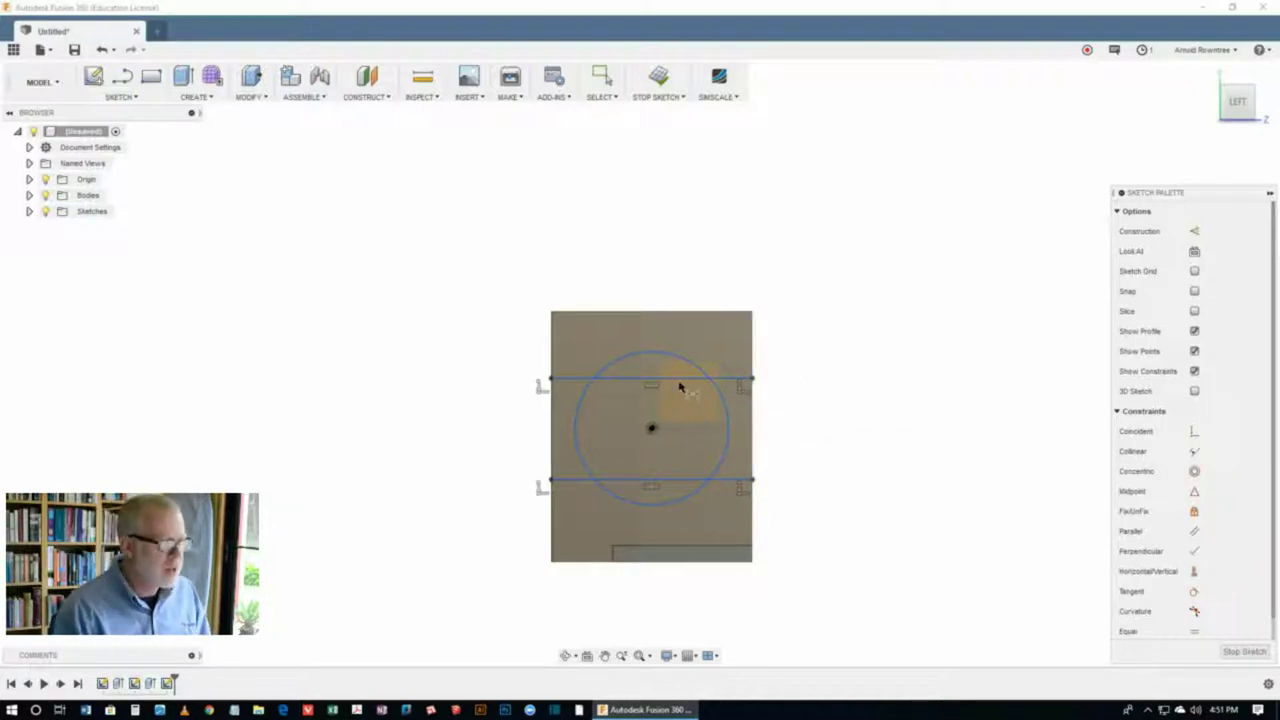
# Step: Dimension the two horizontal lines 36 mm apart
pyautogui.click(680, 380)
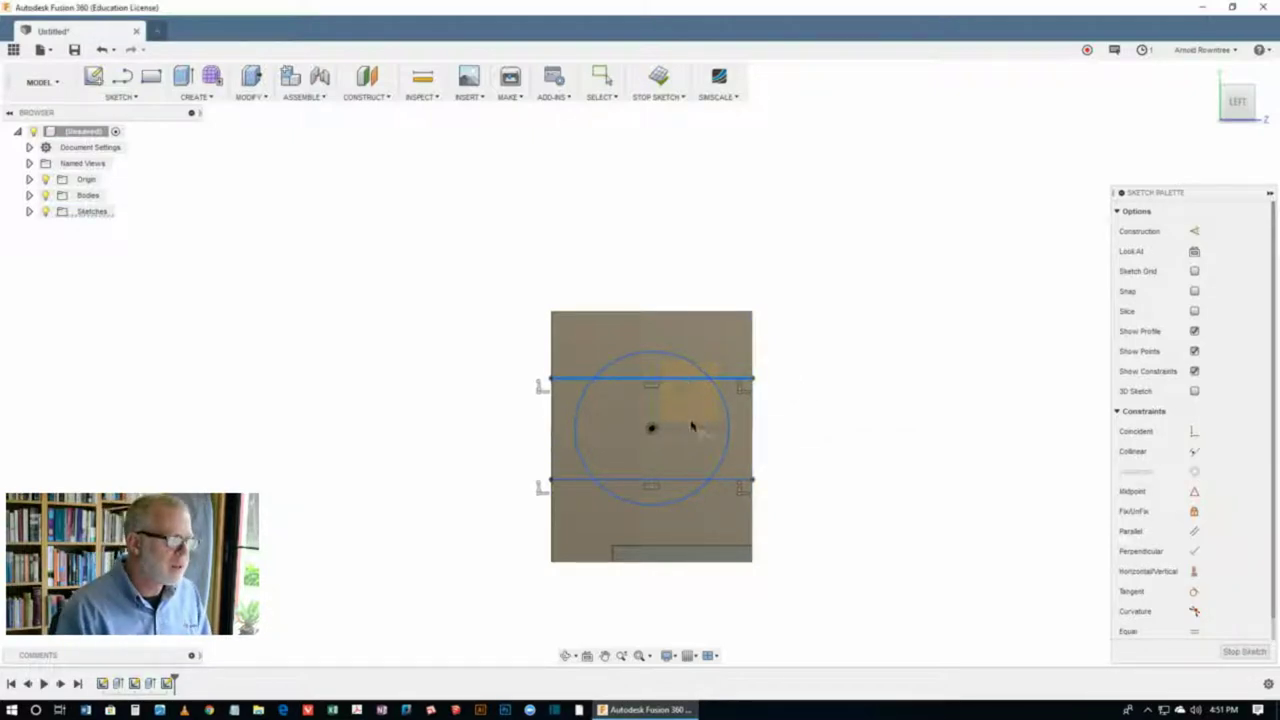
pyautogui.keyDown('shift'); pyautogui.click(686, 480); pyautogui.keyUp('shift')
pyautogui.press('d')
pyautogui.click(823, 453)
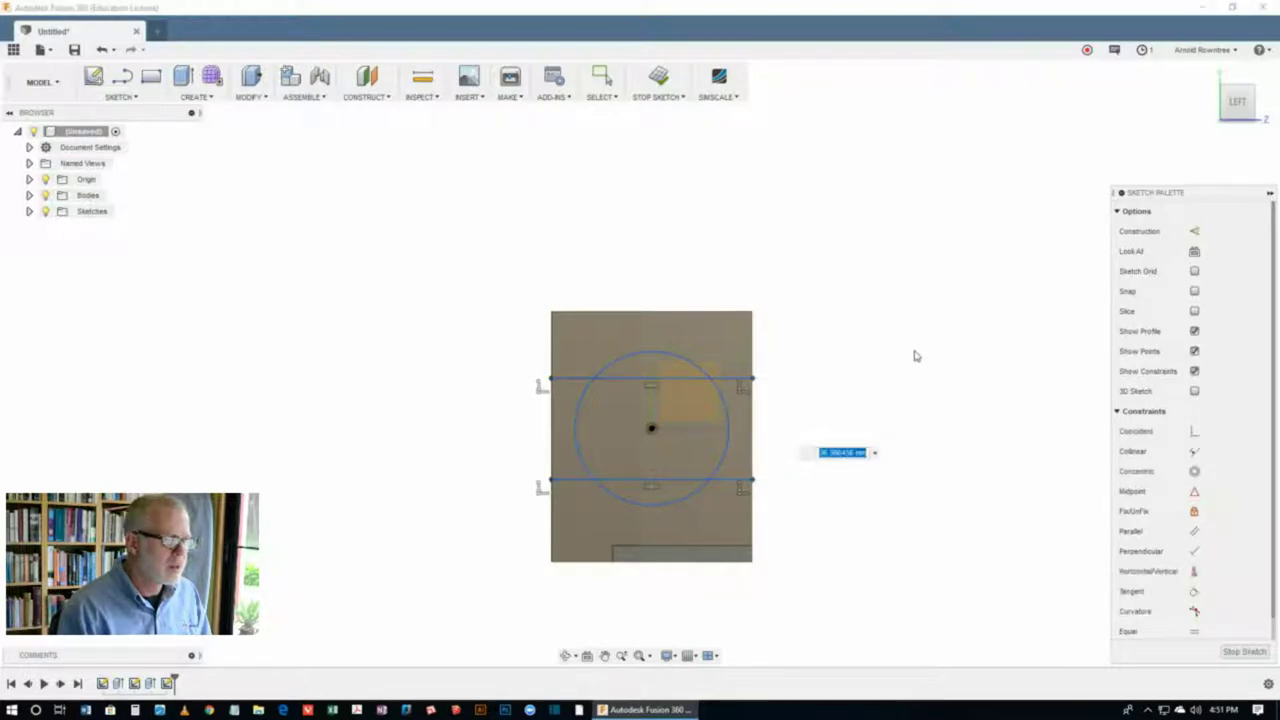
pyautogui.write('36')
pyautogui.press('Return')
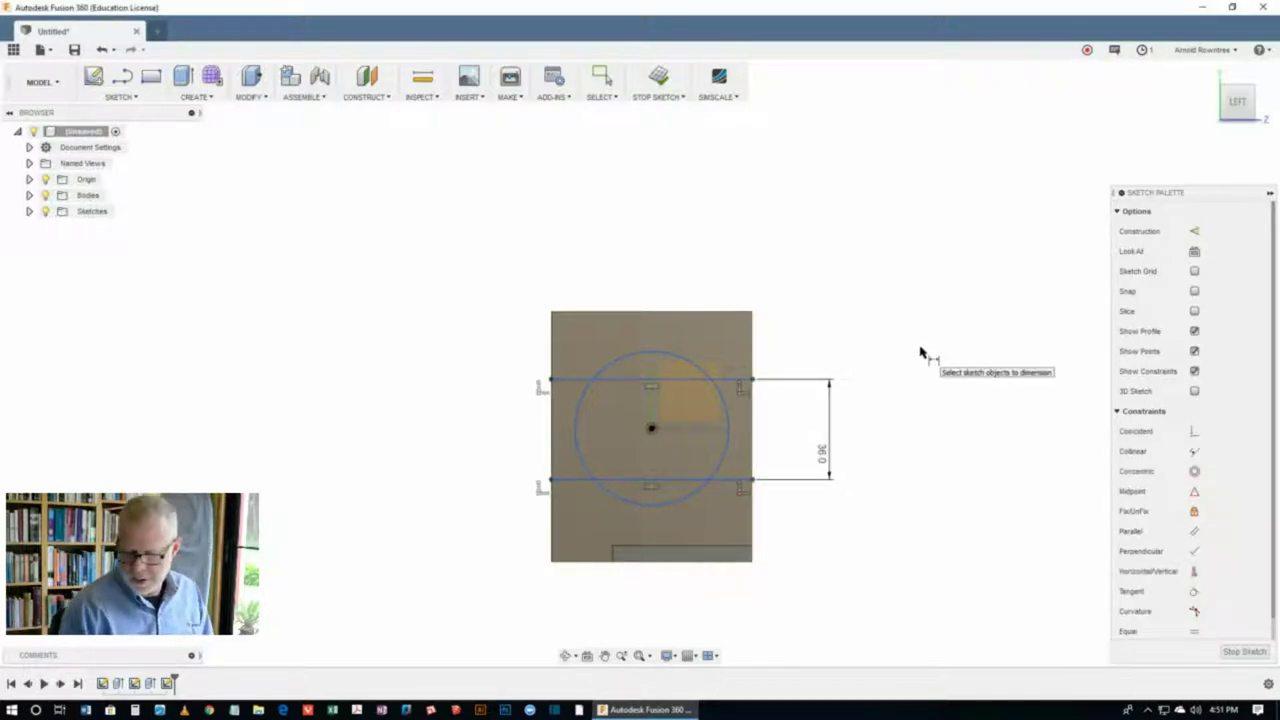
# Step: Place the circle centre 18 from the top line and set its diameter to 60
pyautogui.press('Escape')
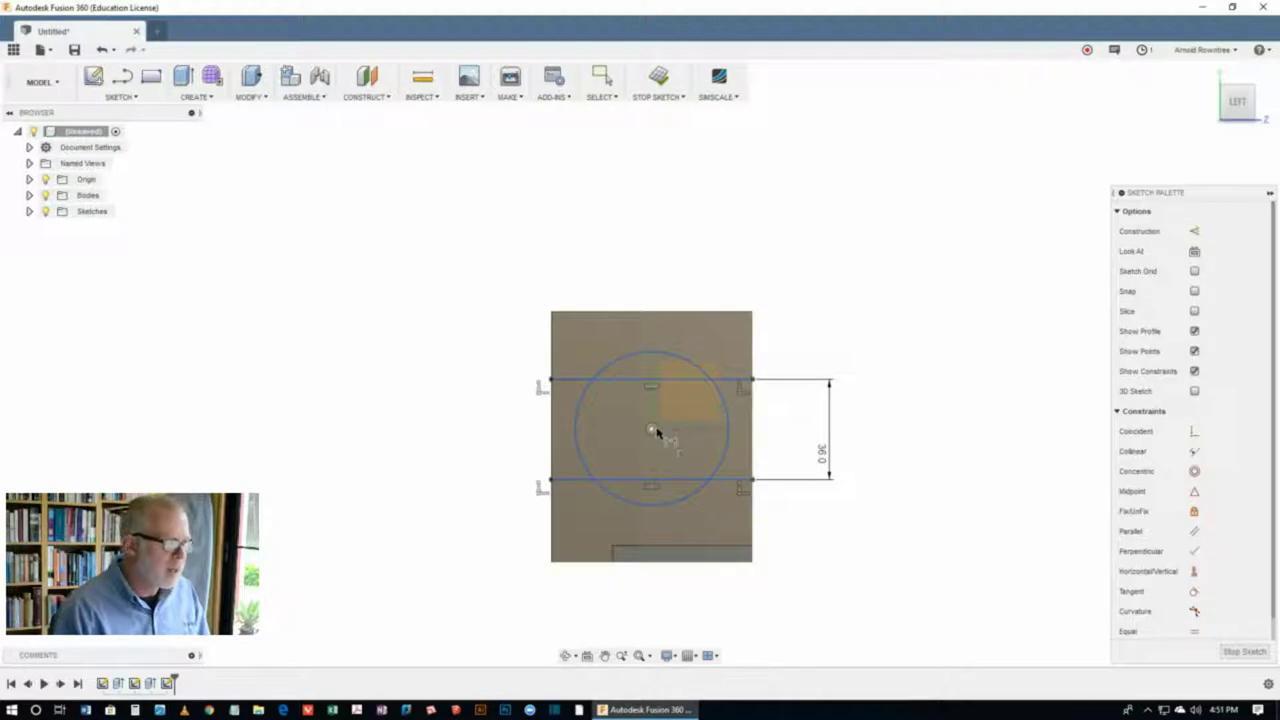
pyautogui.click(651, 428)
pyautogui.click(731, 379)
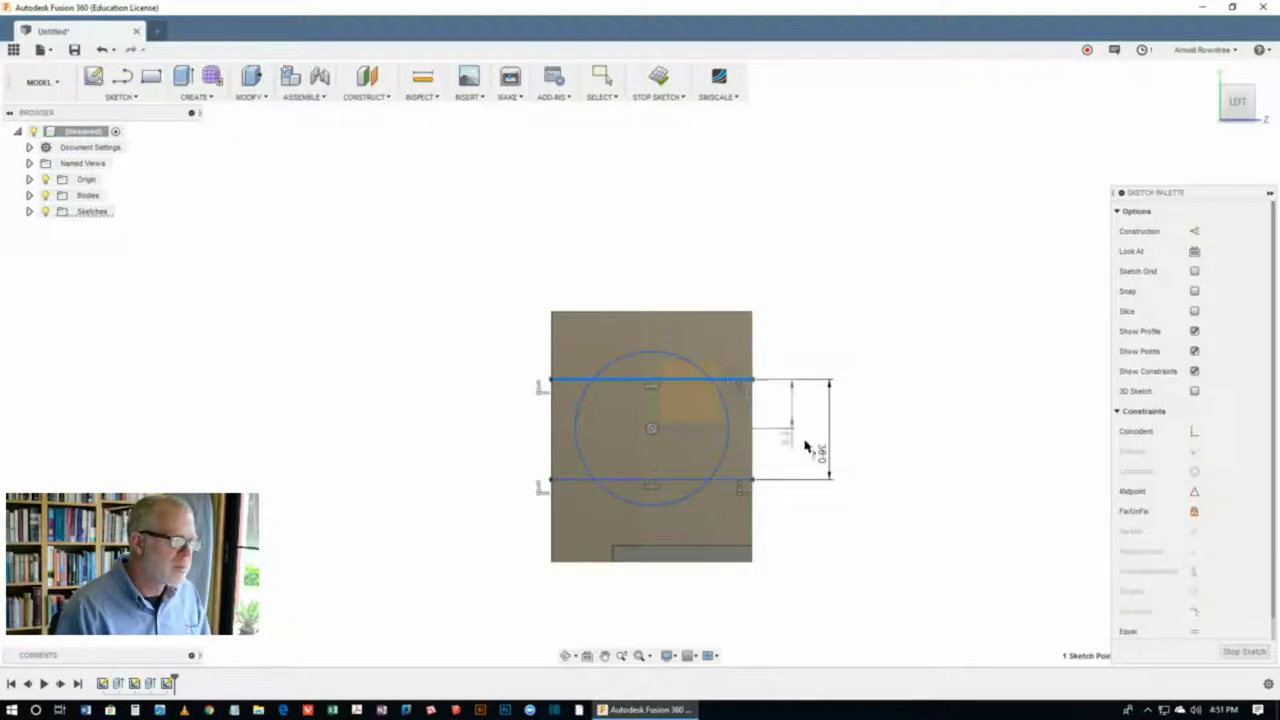
pyautogui.click(851, 410)
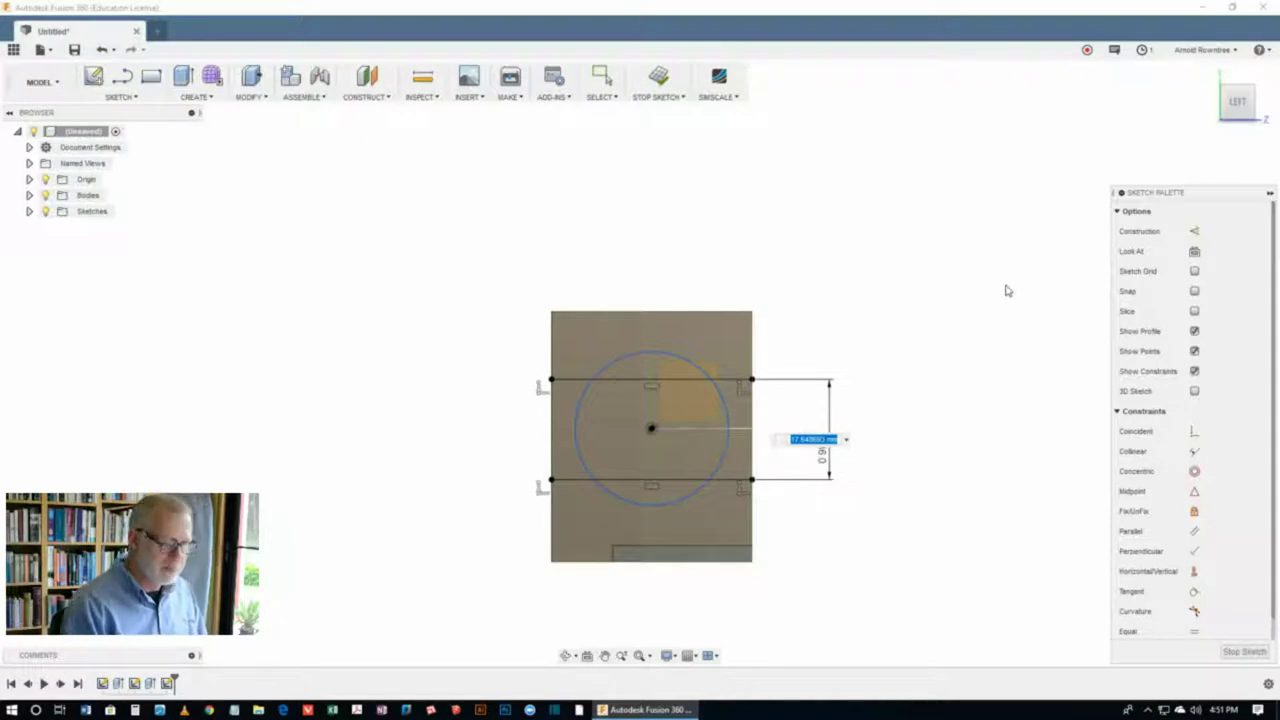
pyautogui.write('18')
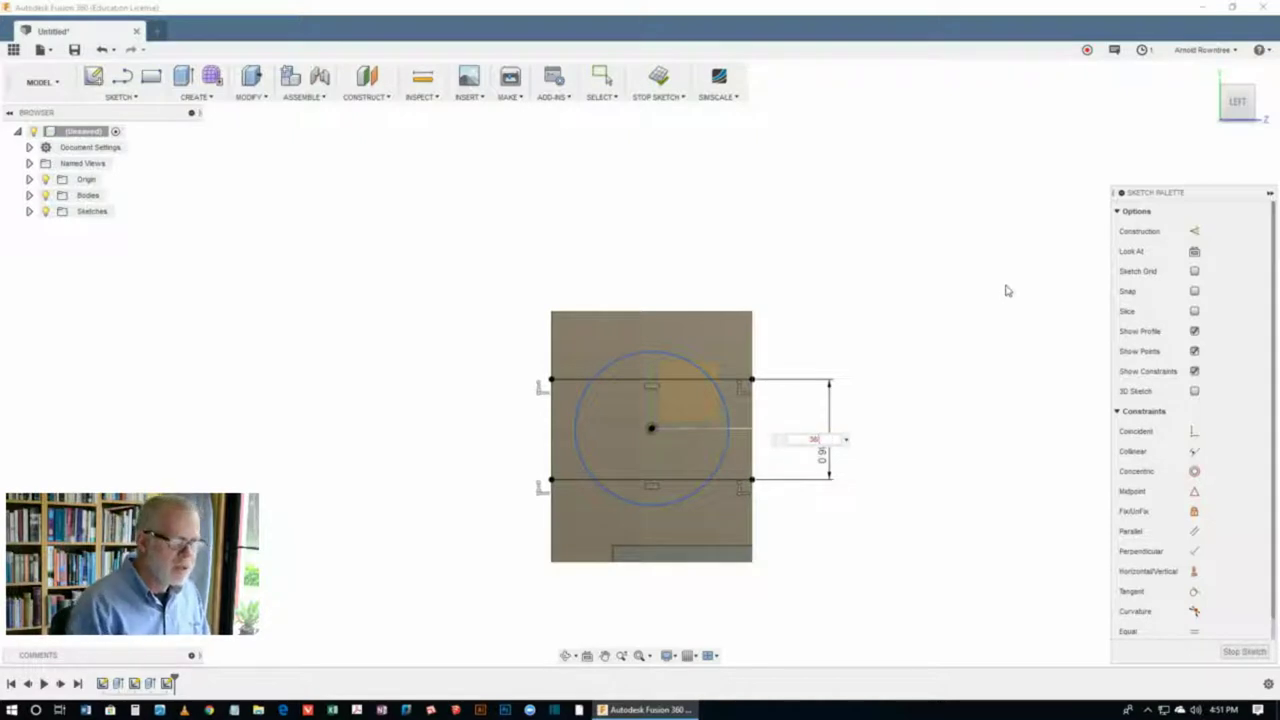
pyautogui.press('Return')
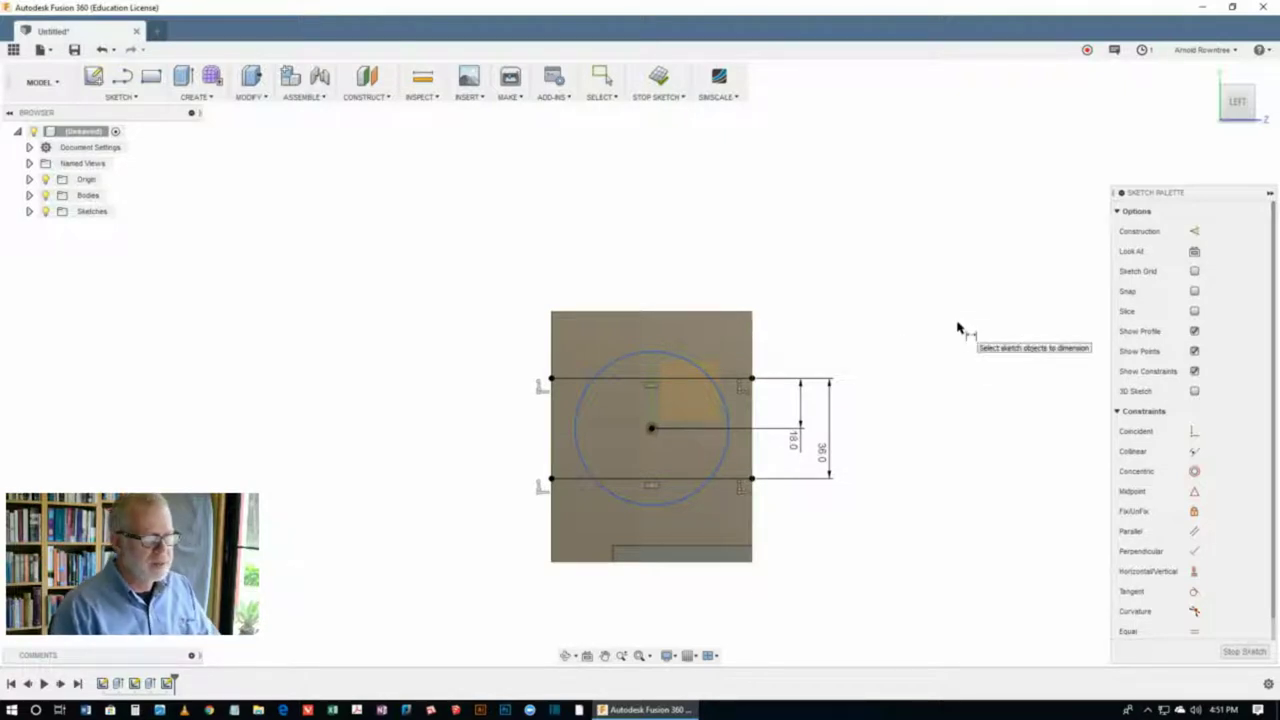
pyautogui.click(688, 362)
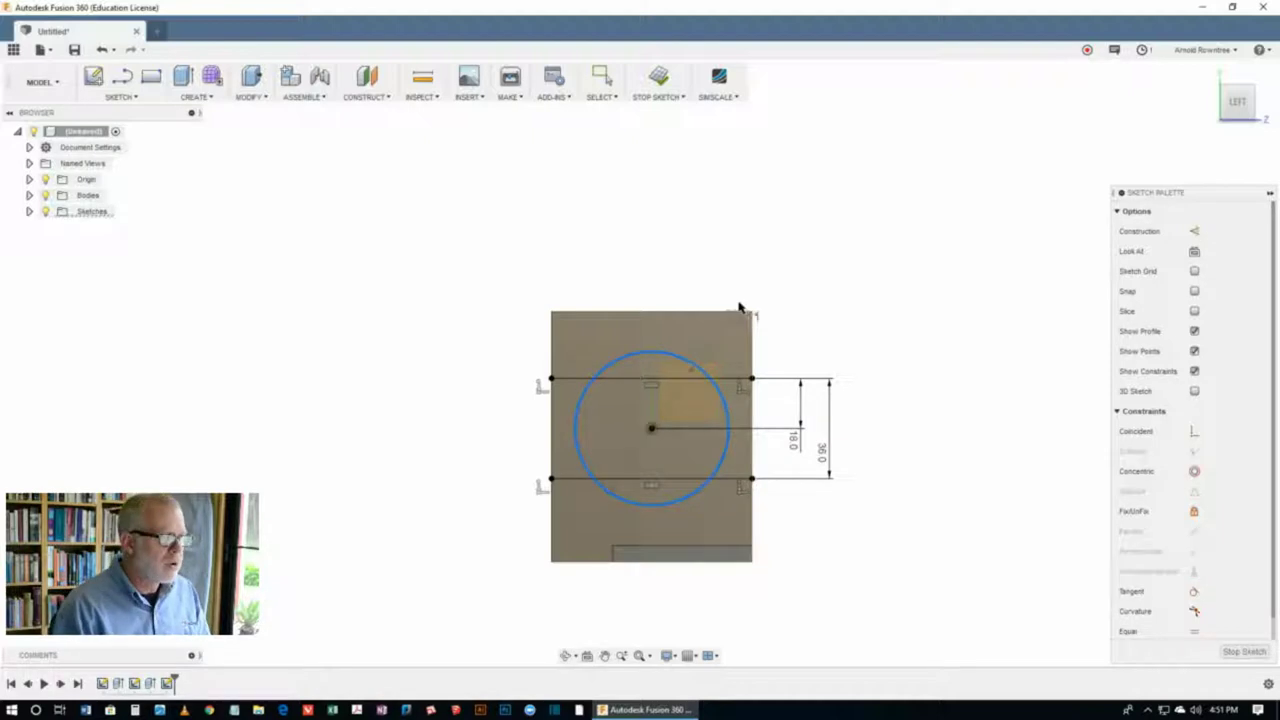
pyautogui.click(833, 252)
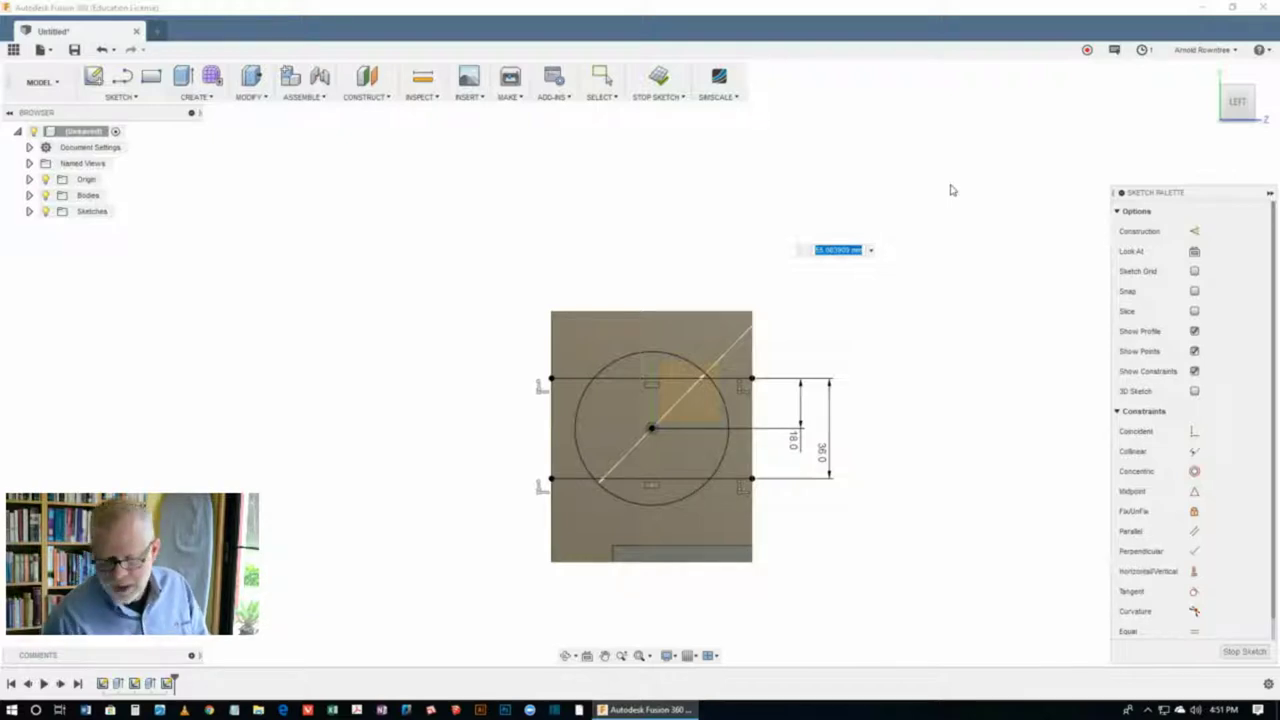
pyautogui.write('60')
pyautogui.press('Return')
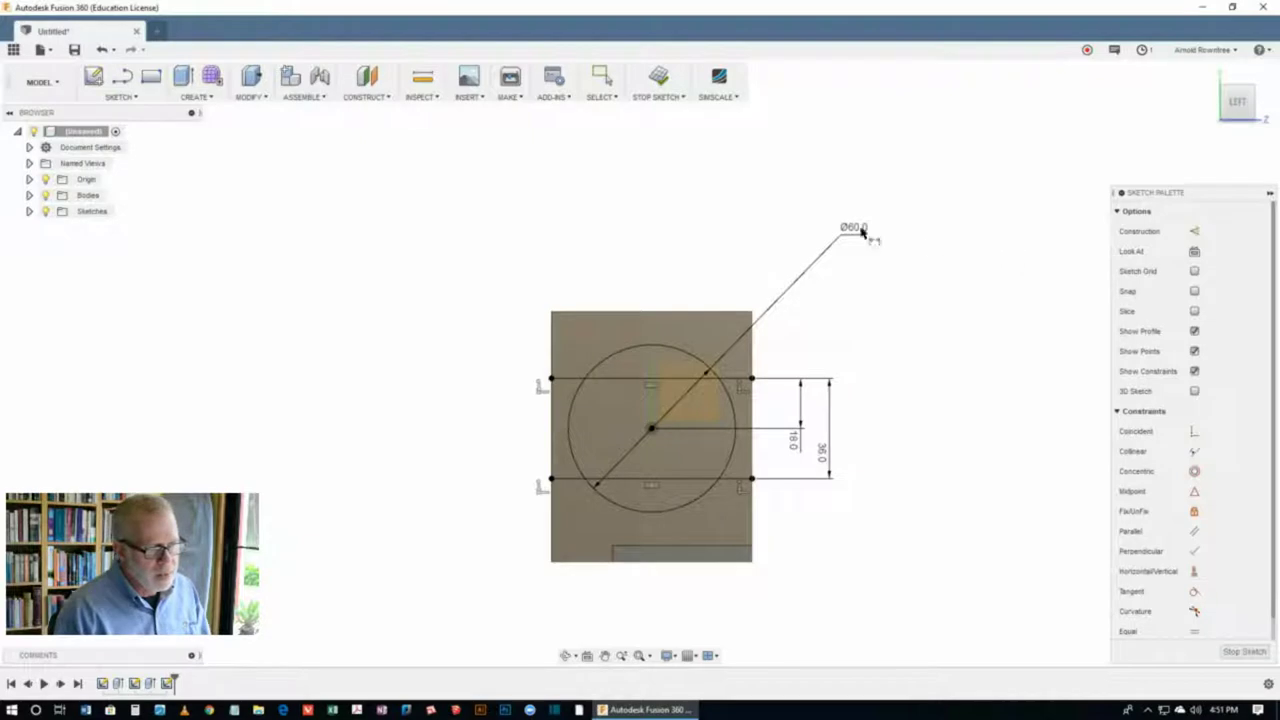
# Step: Trim the leftover line and arc pieces inside the large circle
pyautogui.press('s')
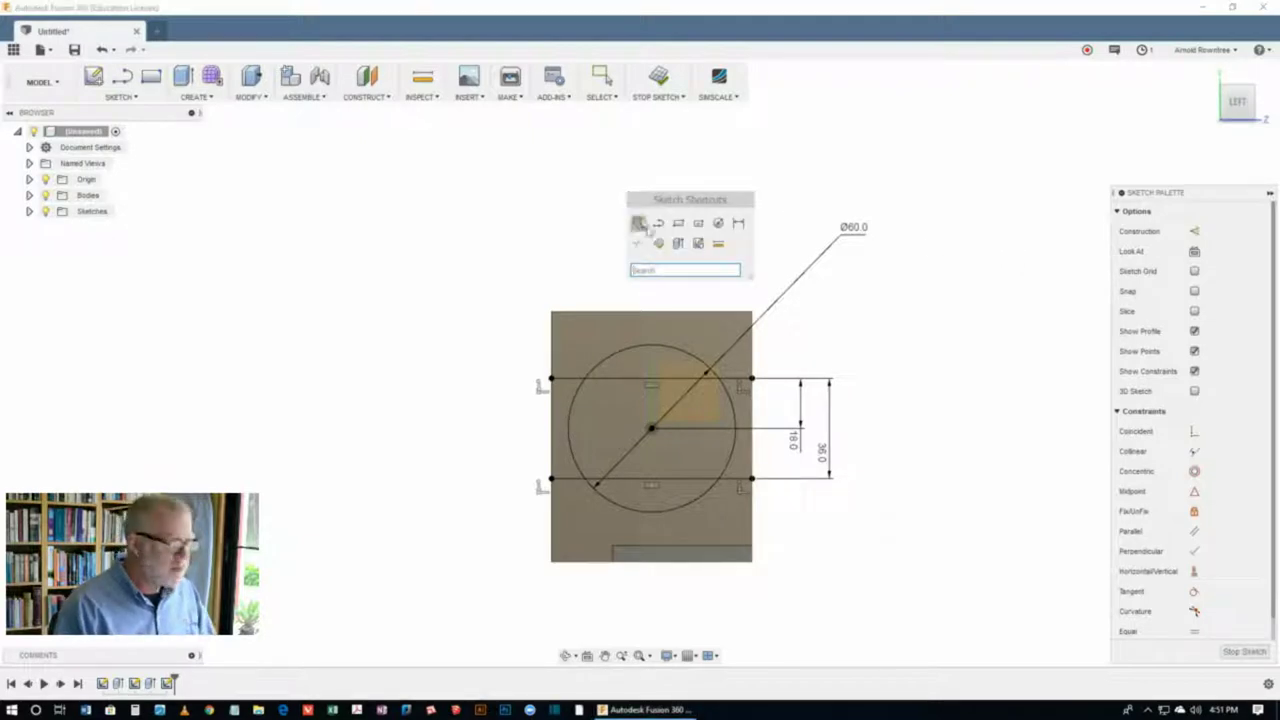
pyautogui.click(636, 245)
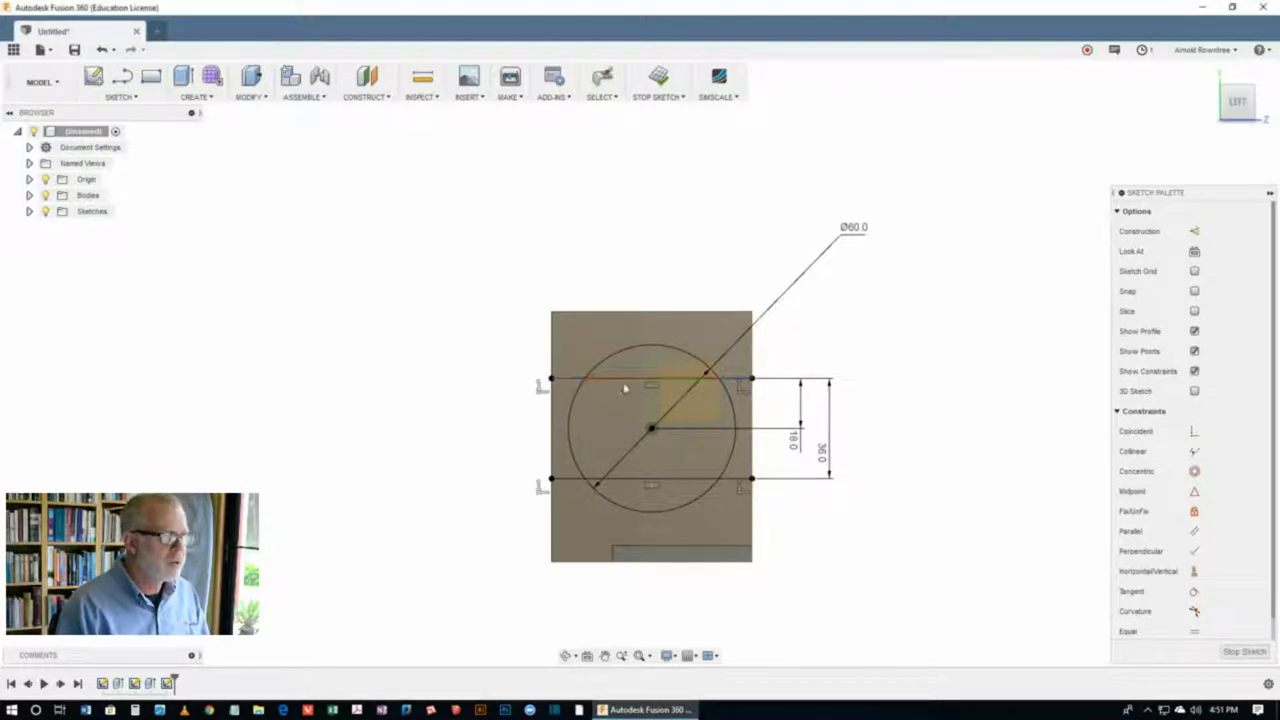
pyautogui.click(626, 385)
pyautogui.click(571, 425)
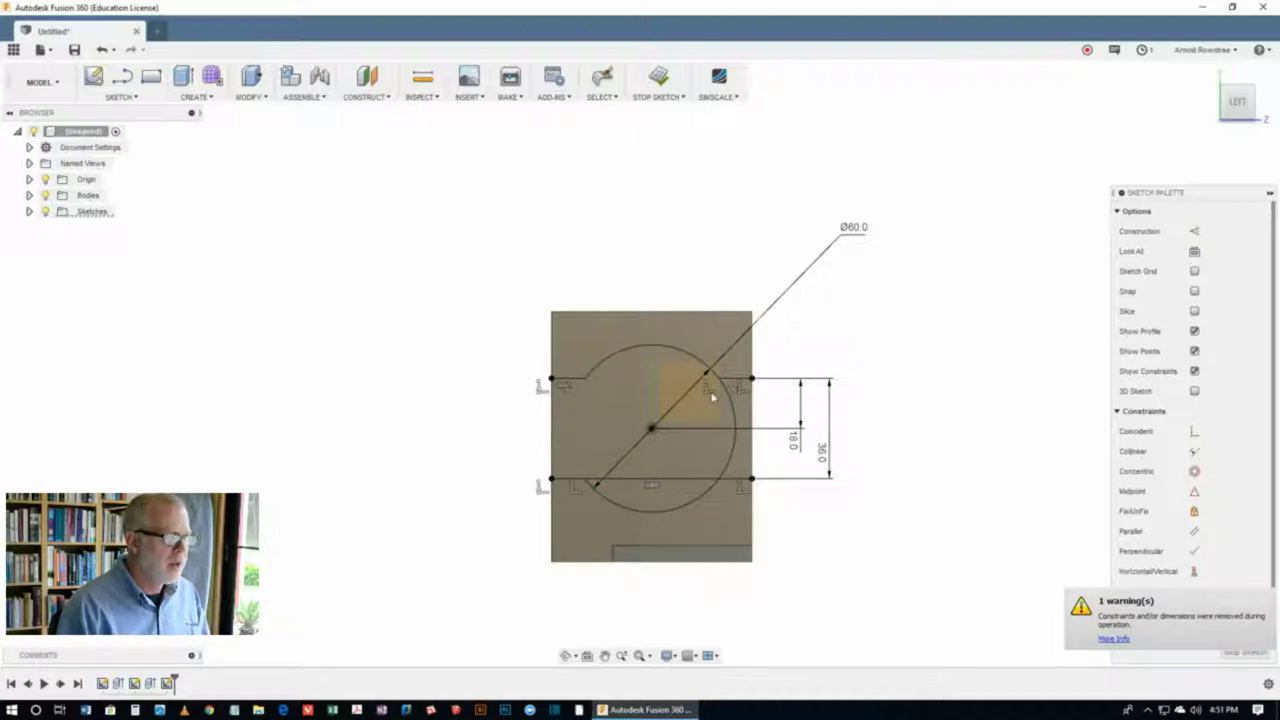
pyautogui.click(736, 412)
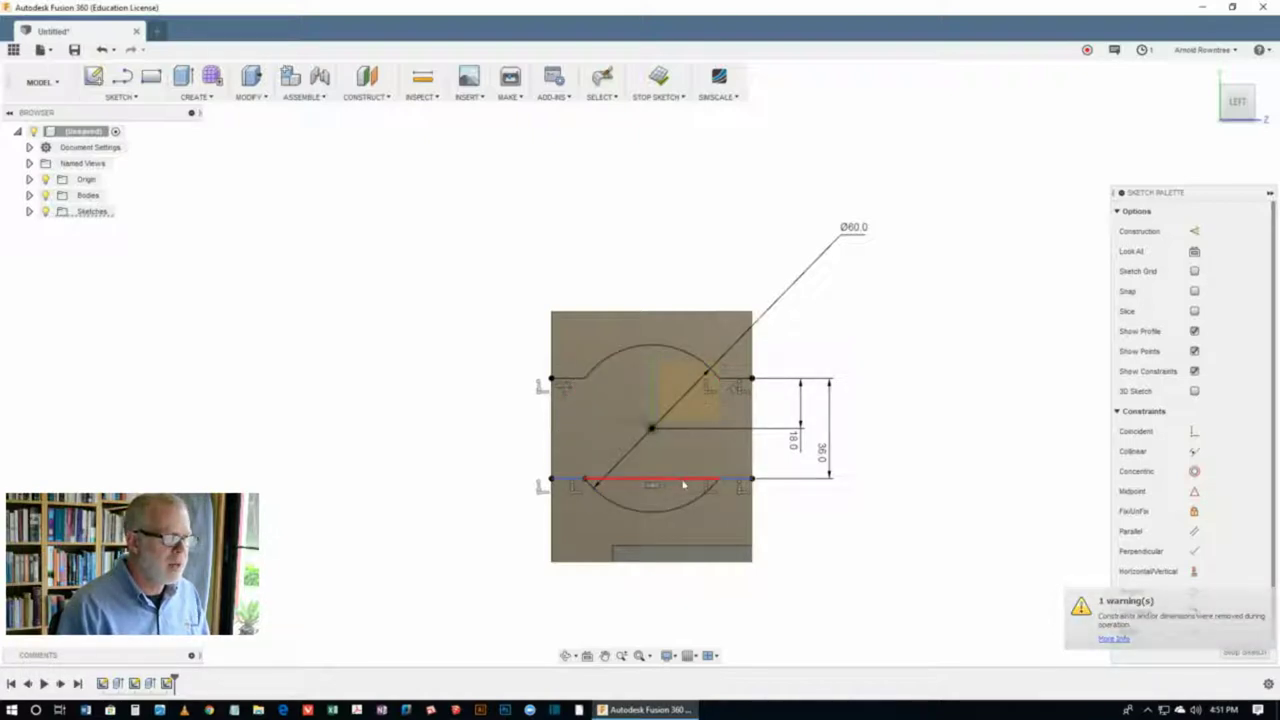
pyautogui.click(680, 480)
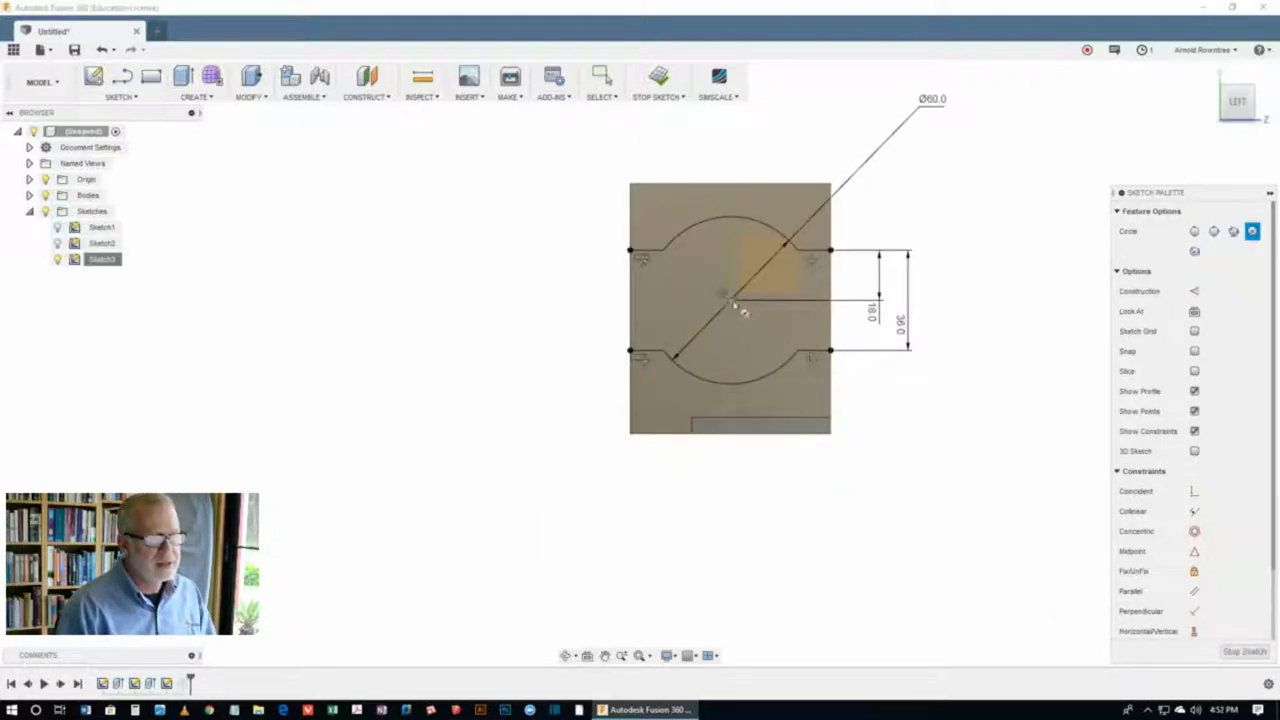
# Step: Draw a circle at the centre and dimension its diameter to 24 mm
pyautogui.click(730, 300)
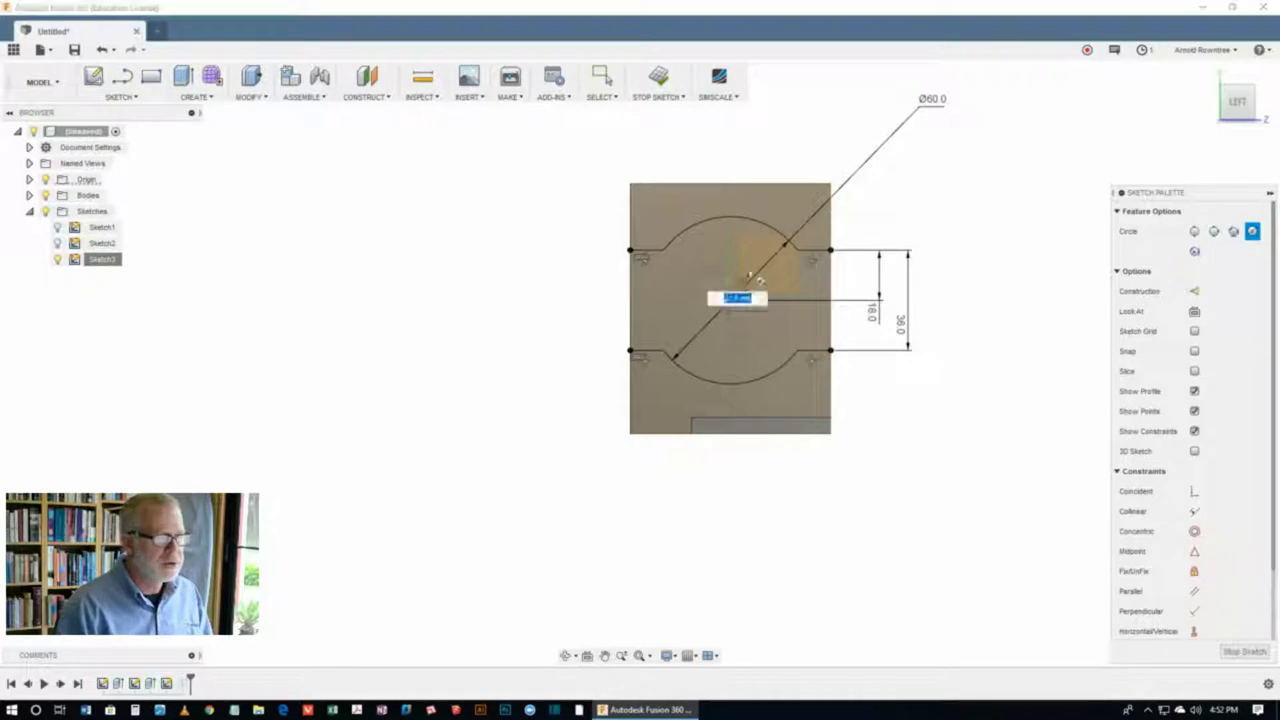
pyautogui.click(752, 265)
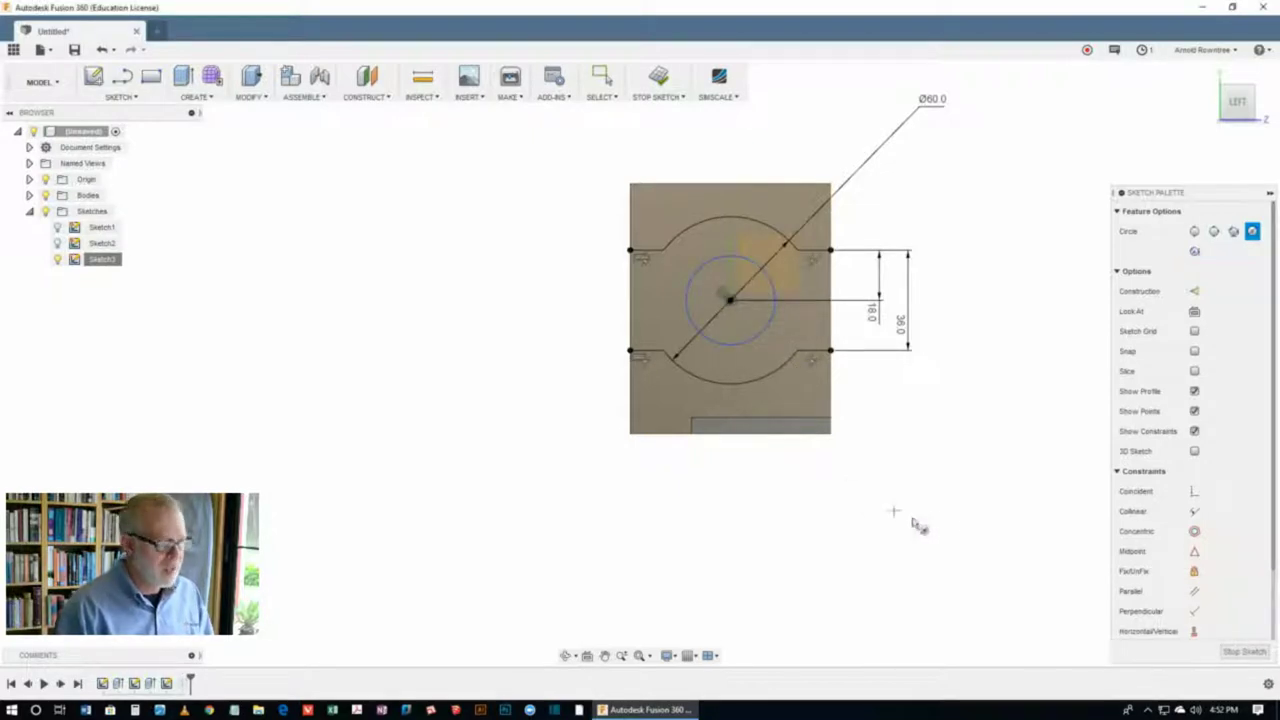
pyautogui.press('Escape')
pyautogui.click(754, 346)
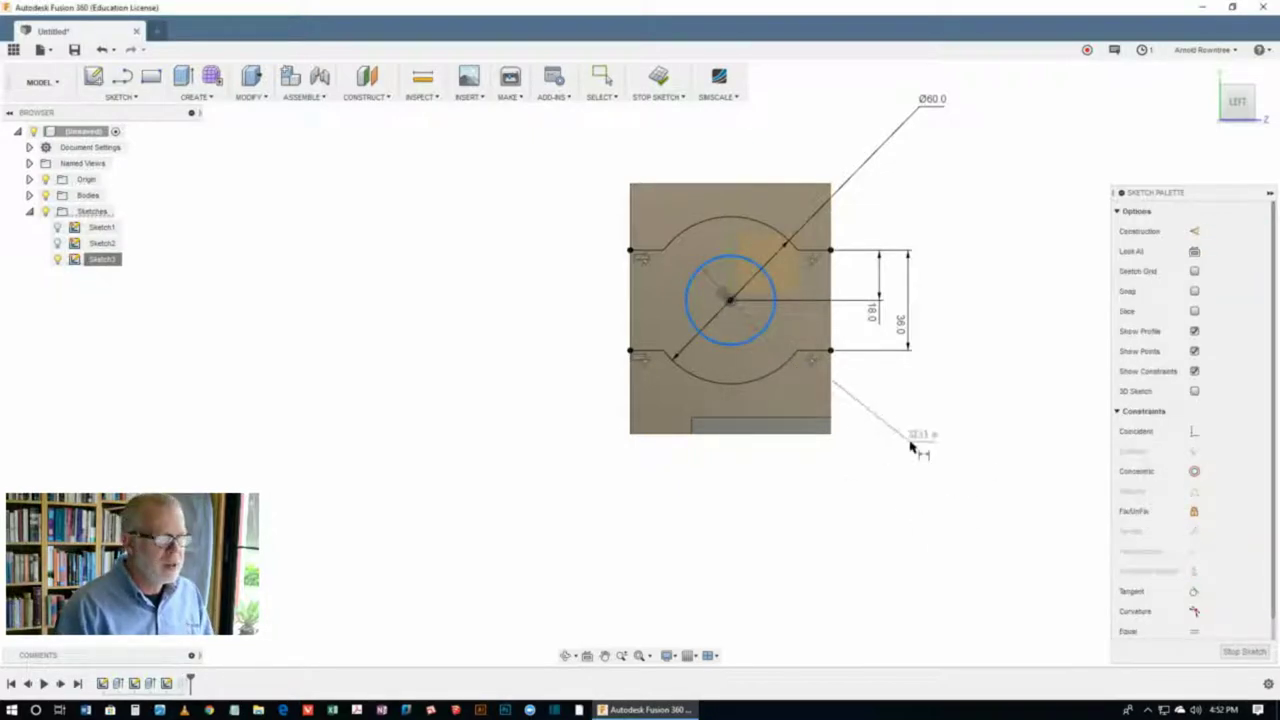
pyautogui.click(914, 443)
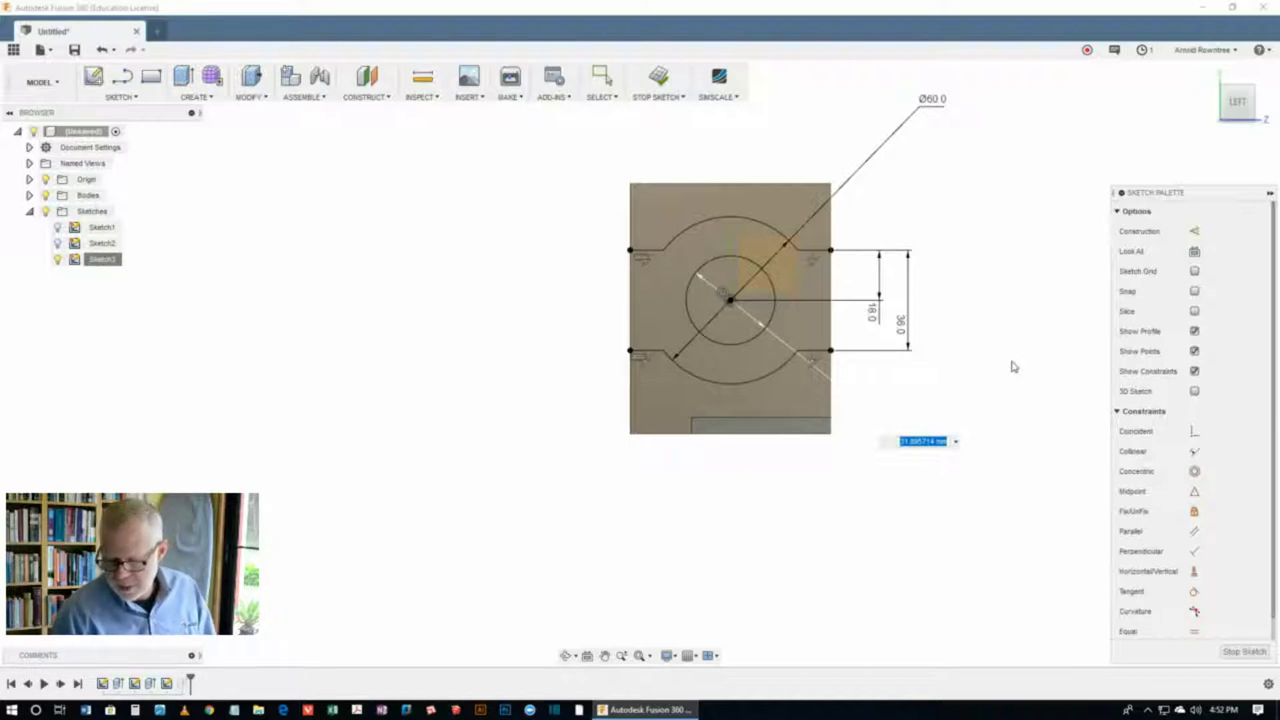
pyautogui.write('24')
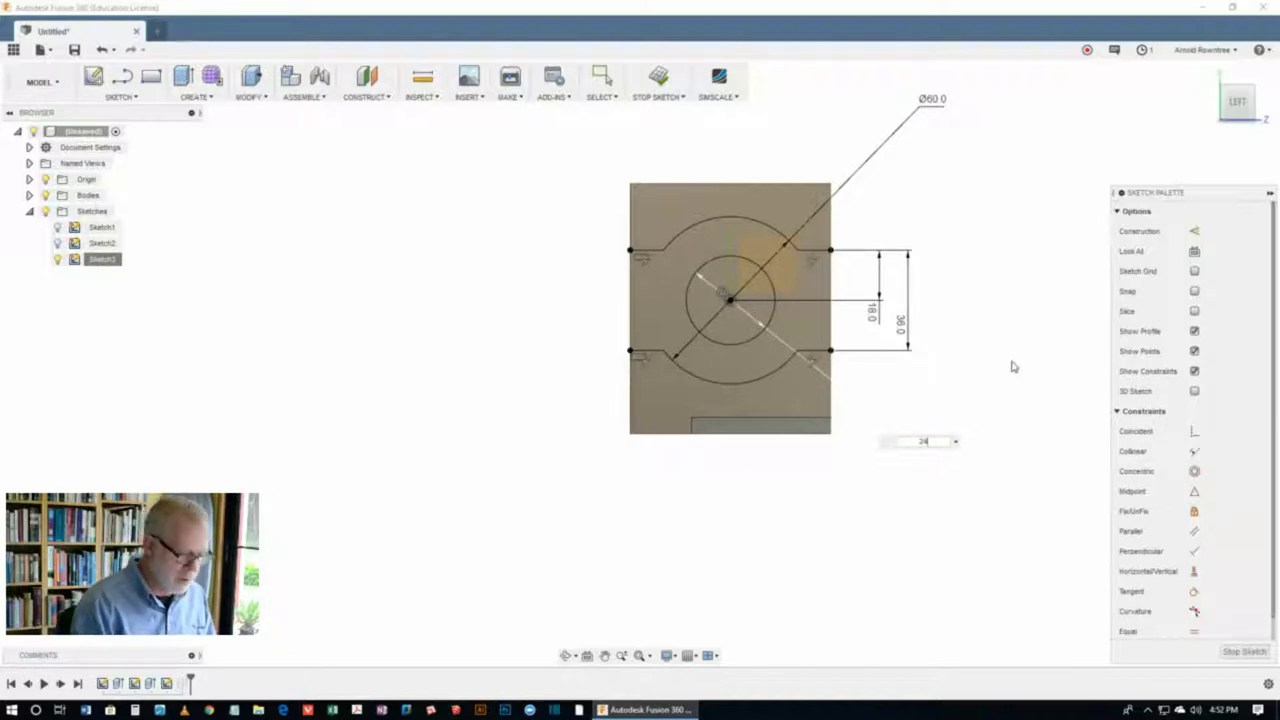
pyautogui.press('Return')
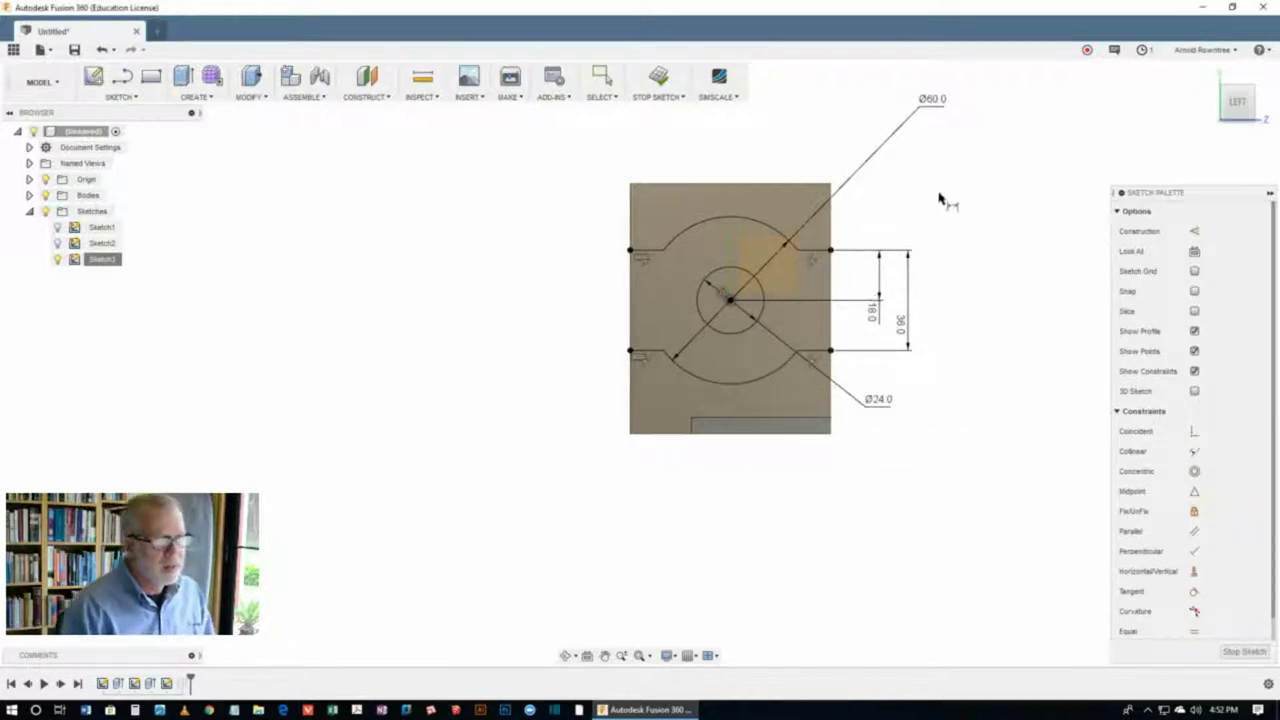
# Step: Extrude-cut the outer Ø60 profile into the back plate, excluding the Ø24 circle
pyautogui.press('e')
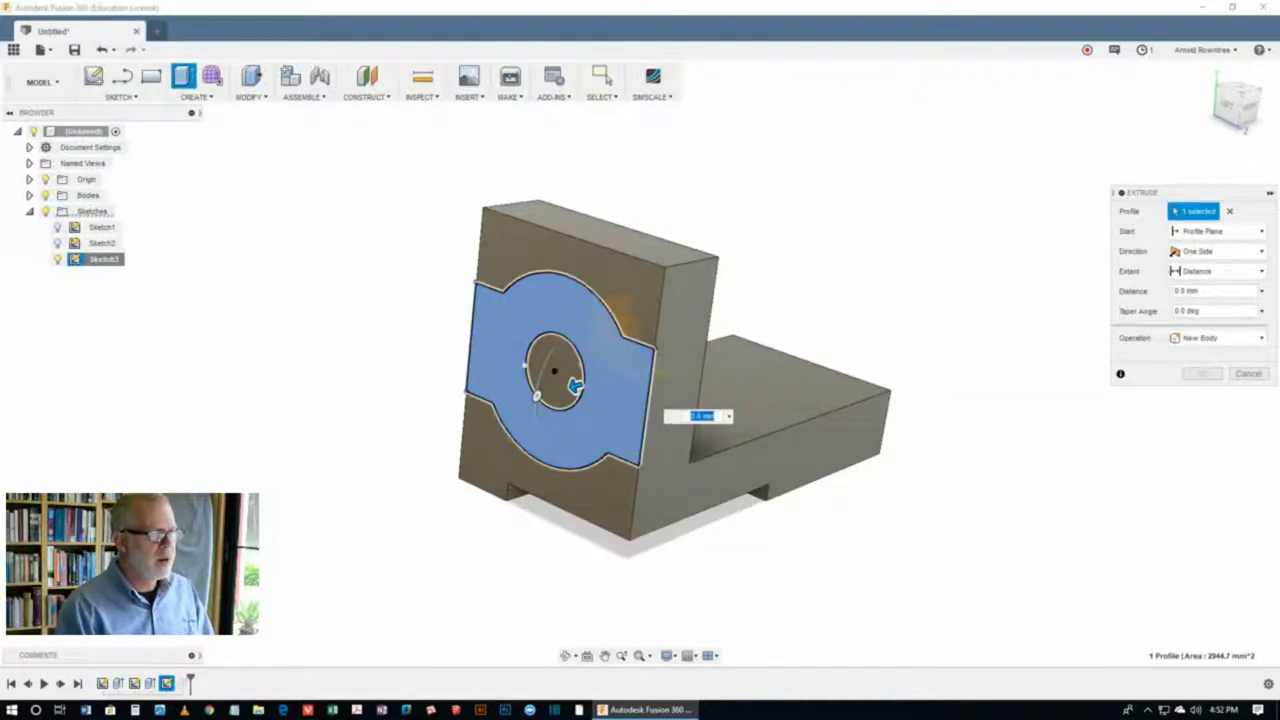
pyautogui.click(576, 357)
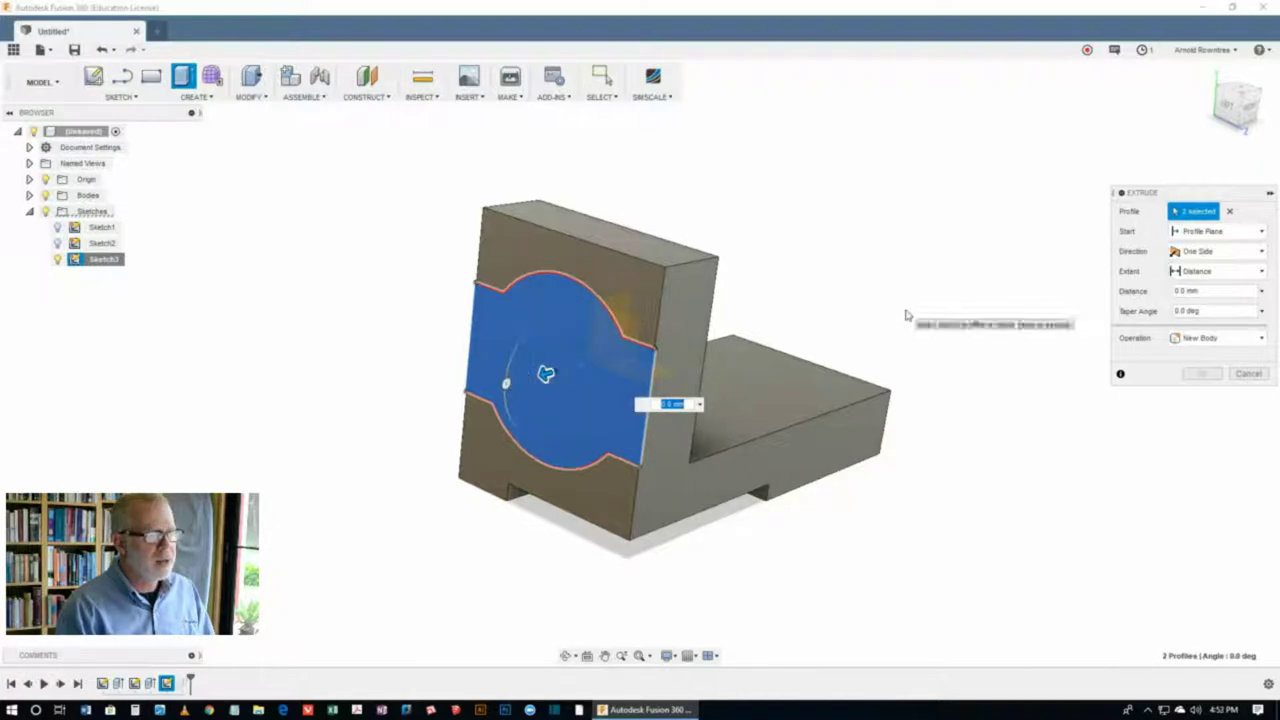
pyautogui.click(578, 385)
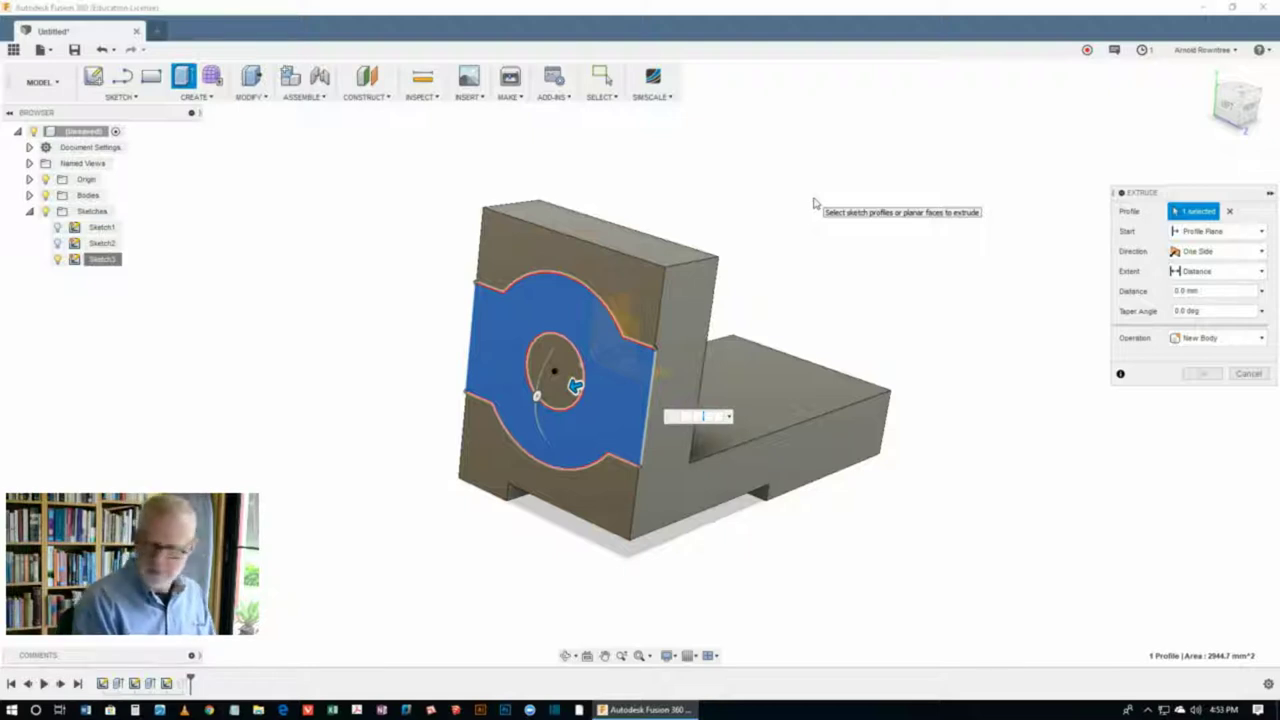
pyautogui.press('Return')
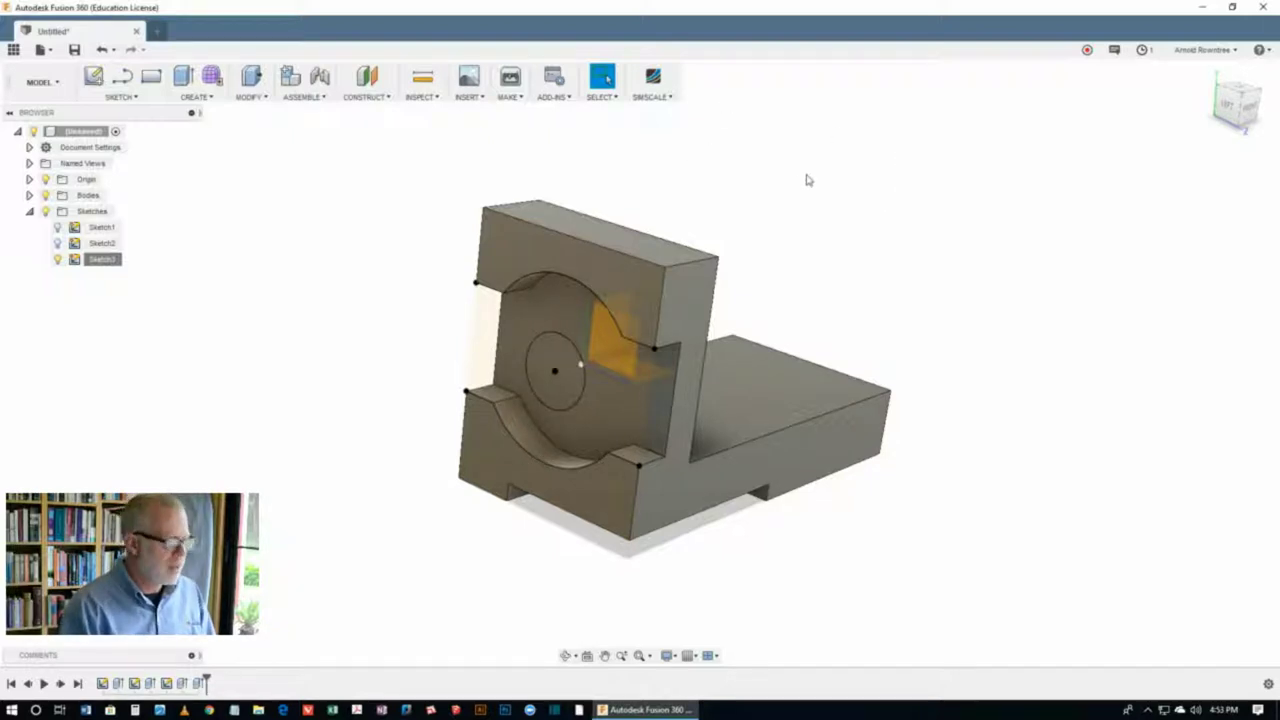
# Step: Extrude-cut the Ø24 circle one side with Extent set to All
pyautogui.press('e')
pyautogui.click(557, 353)
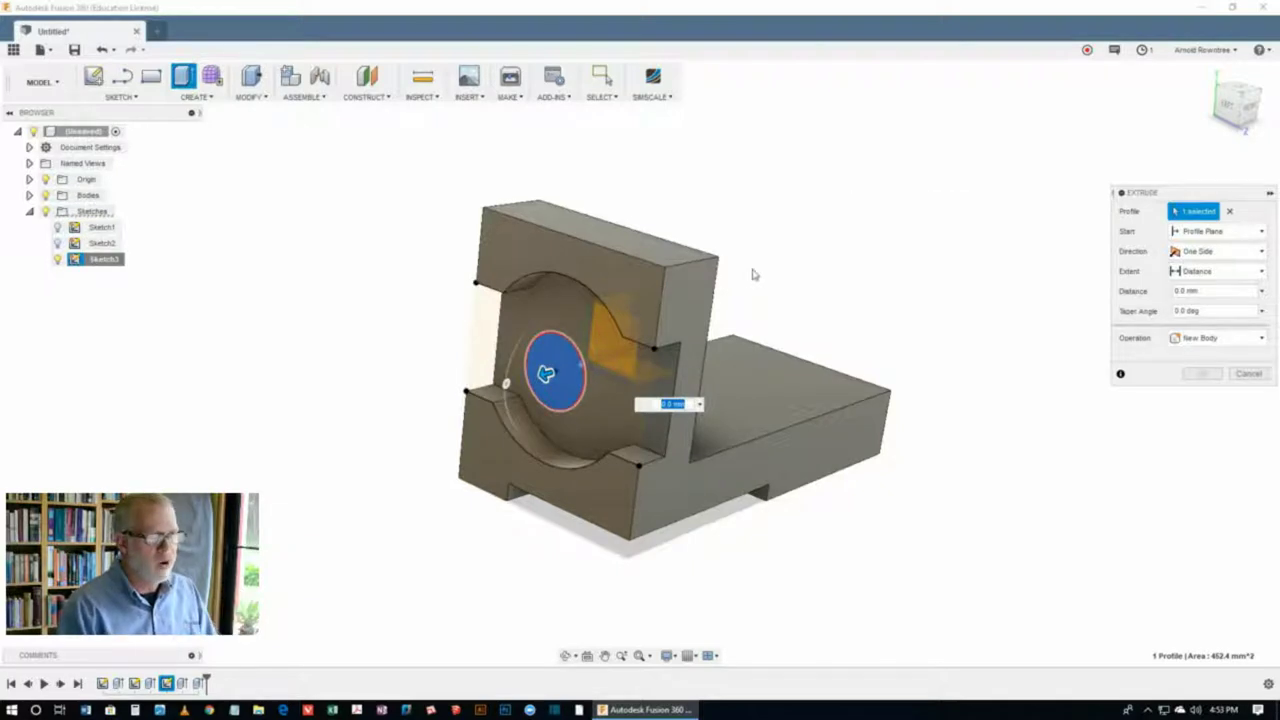
pyautogui.write('-70')
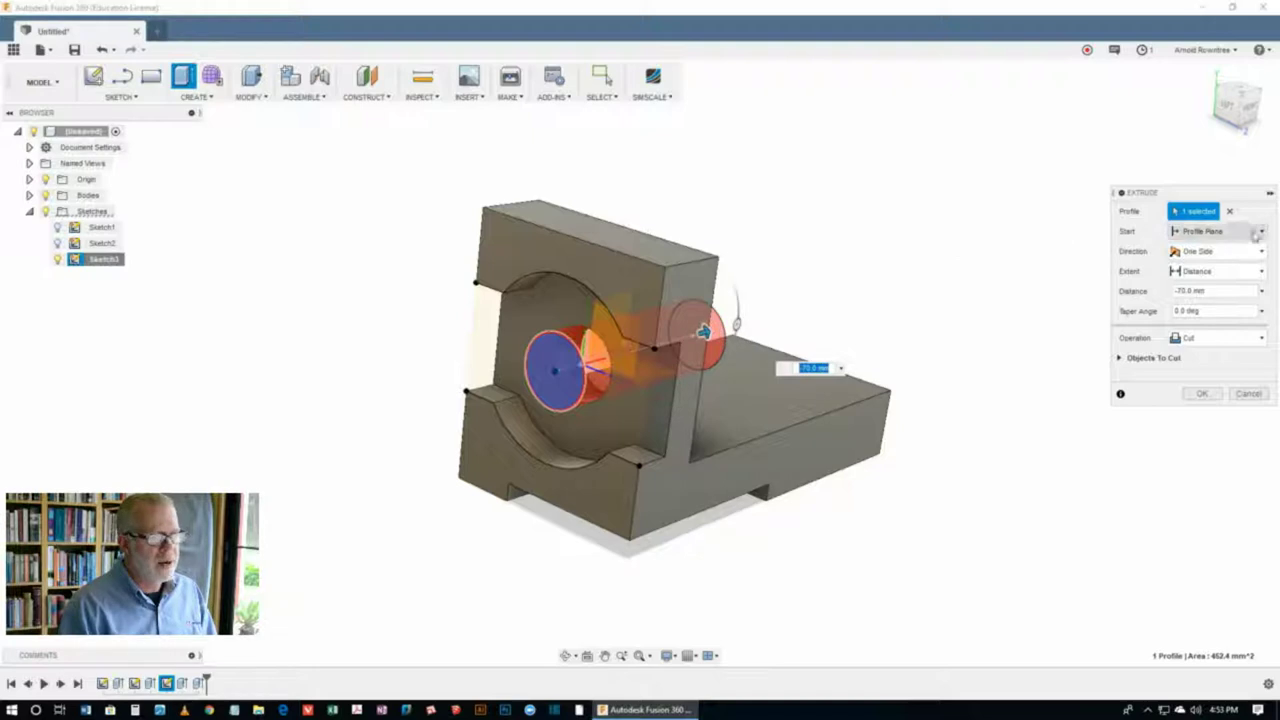
pyautogui.click(1215, 251)
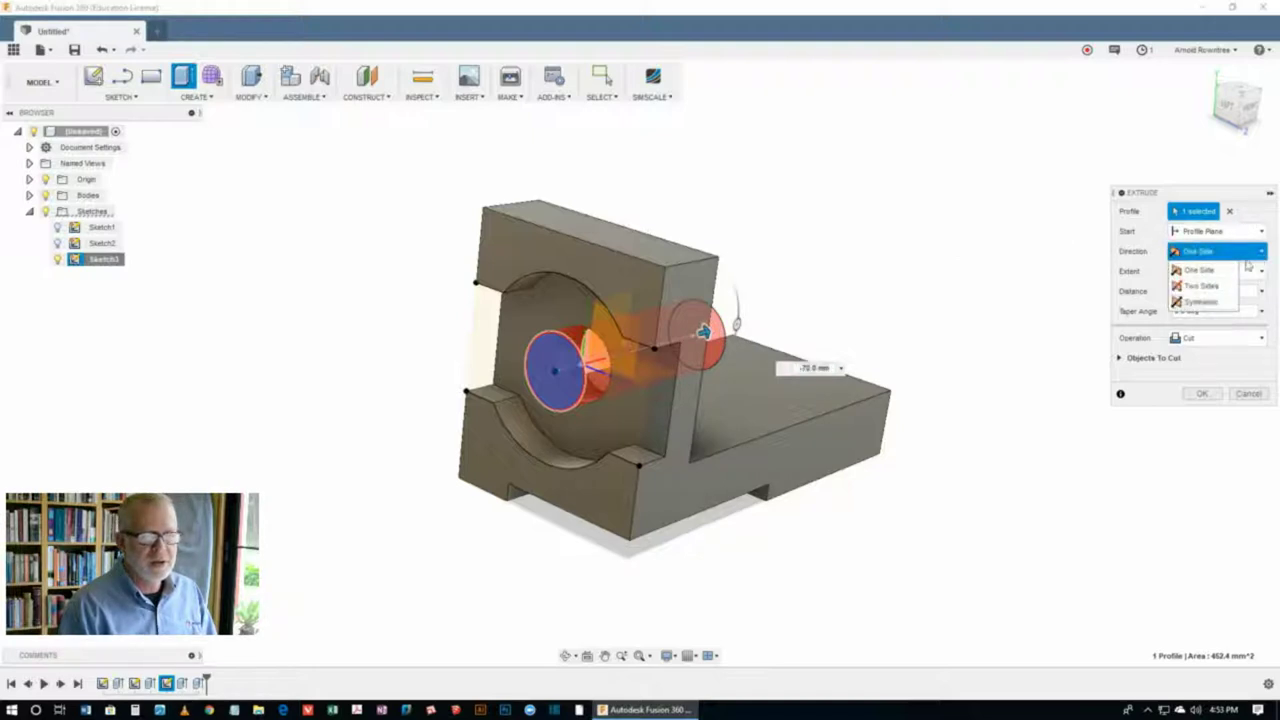
pyautogui.click(1263, 272)
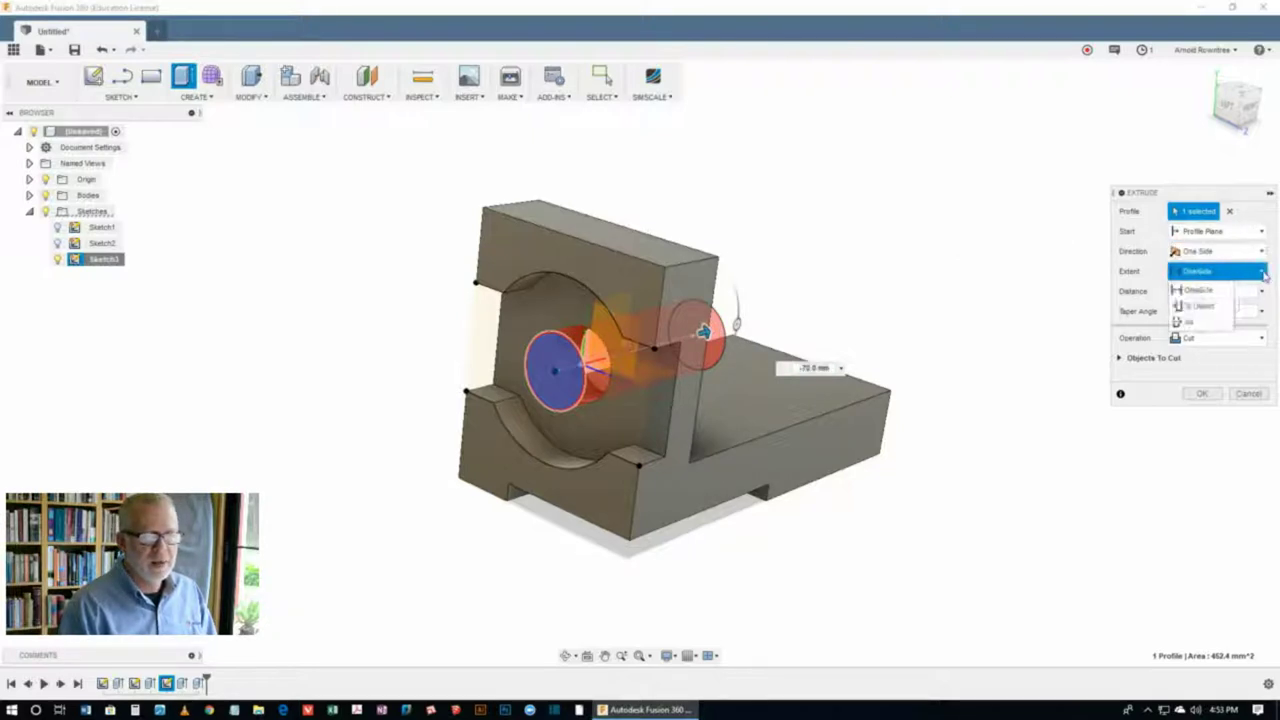
pyautogui.click(1186, 322)
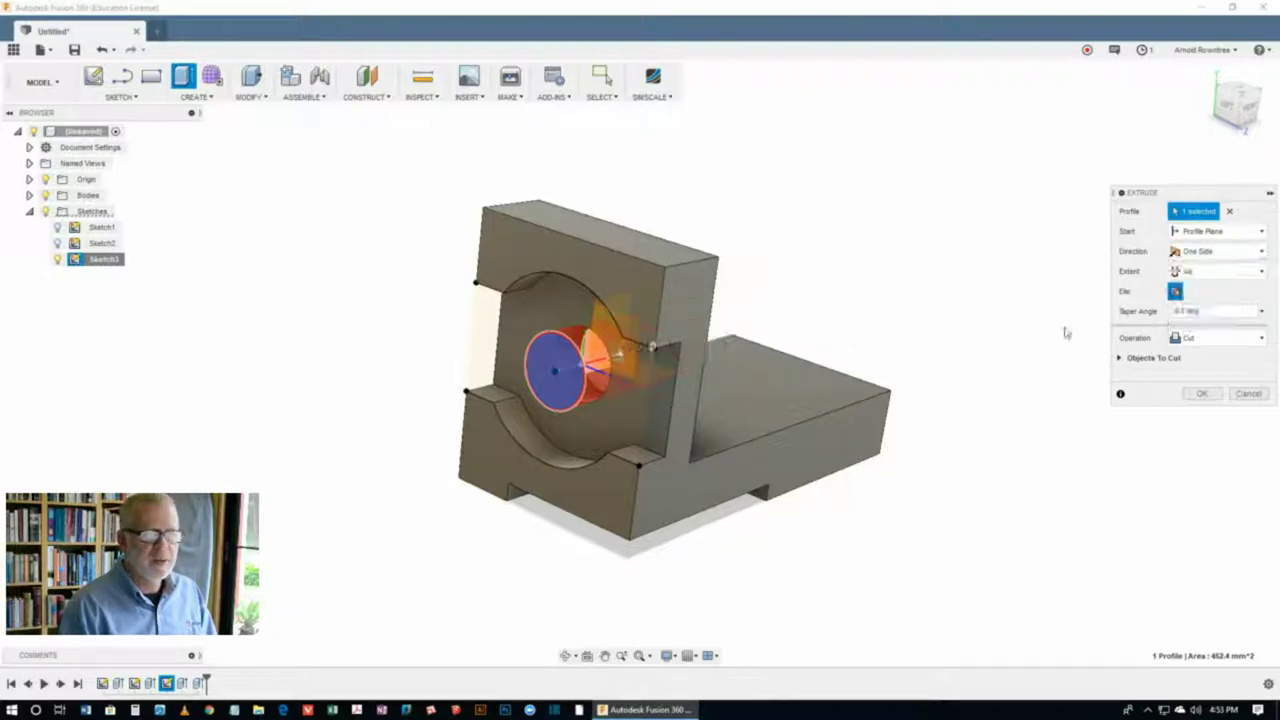
pyautogui.click(1199, 394)
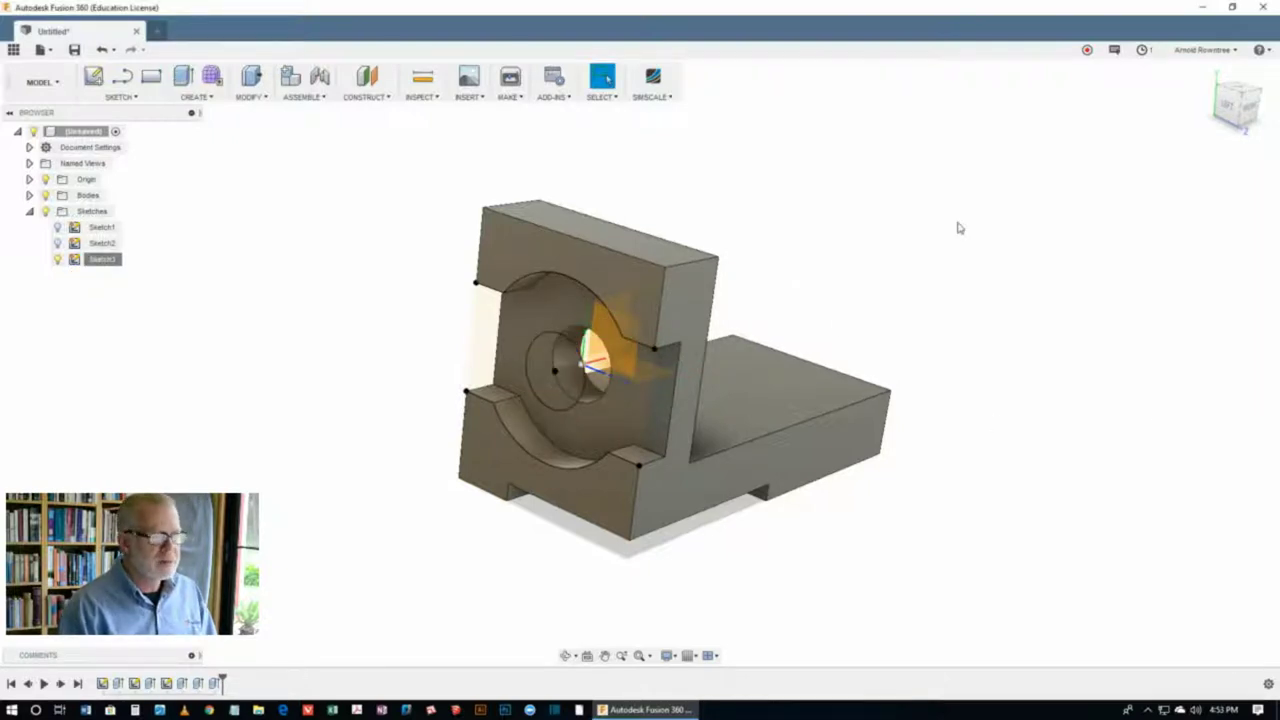
# Step: Hide Sketch3 and create a new sketch on the base's top face
pyautogui.keyDown('shift'); pyautogui.moveTo(821, 197); pyautogui.dragTo(882, 254, button='middle'); pyautogui.keyUp('shift')
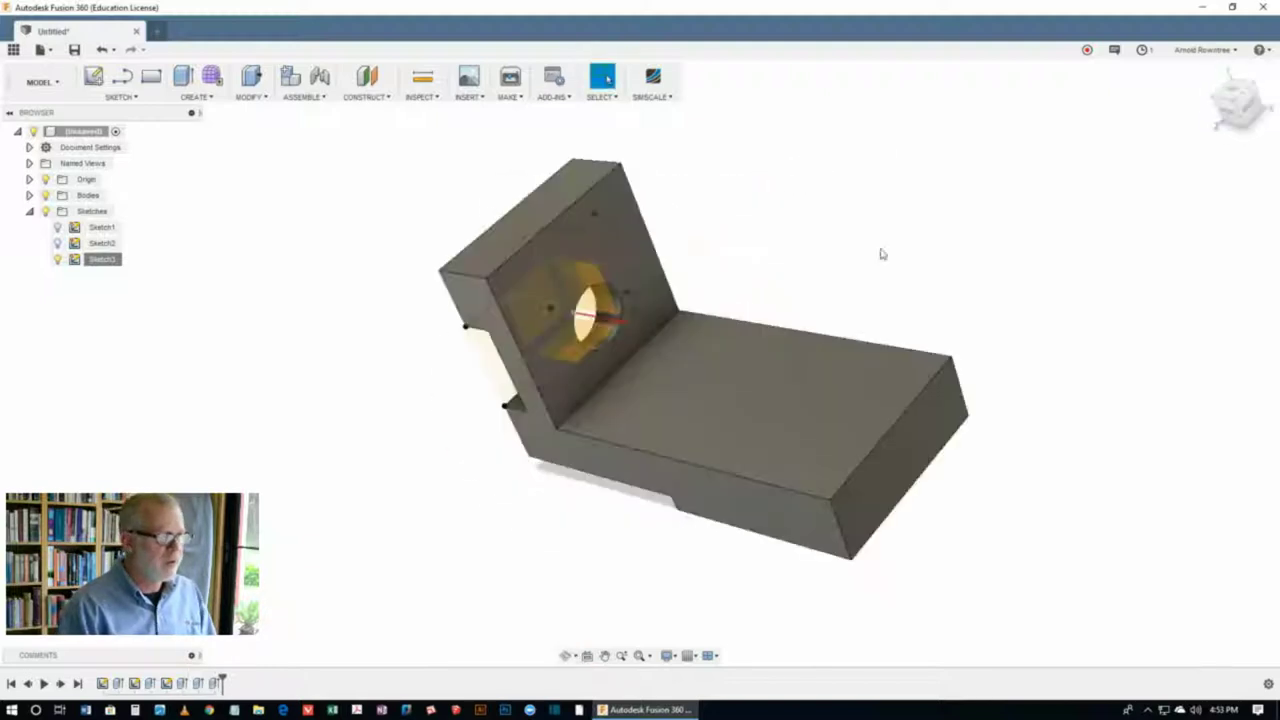
pyautogui.click(58, 259)
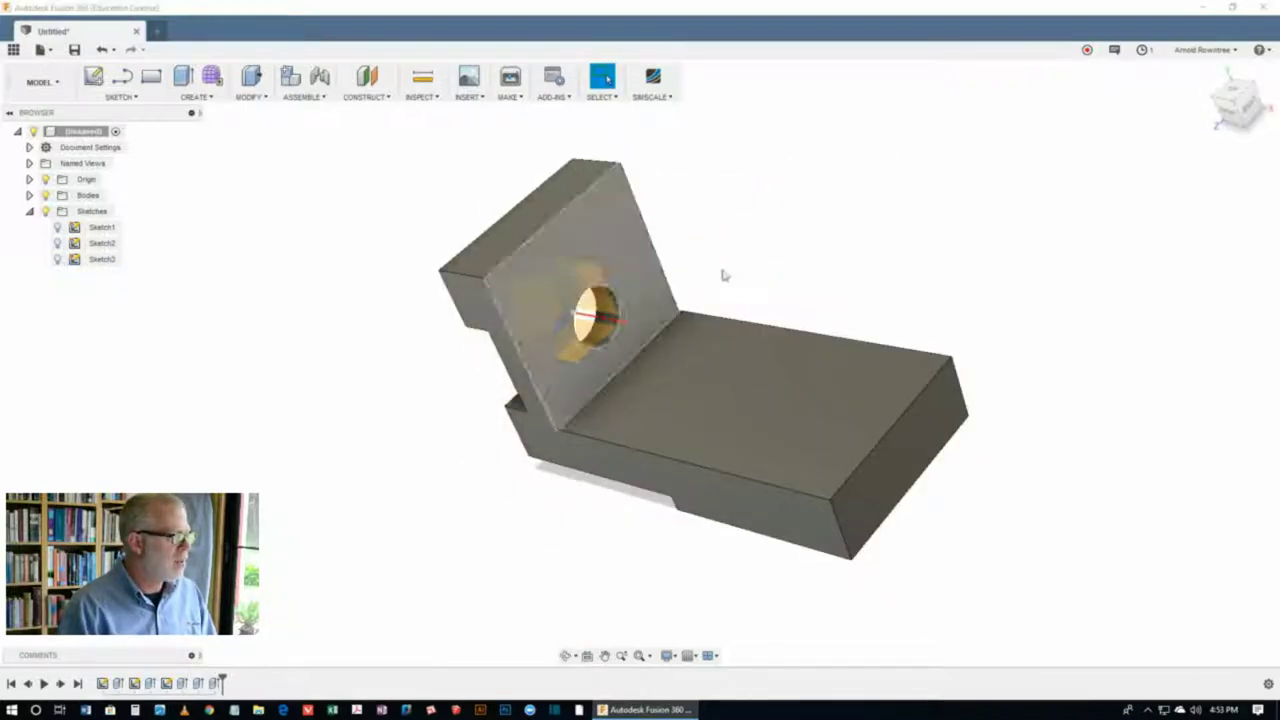
pyautogui.rightClick(870, 218)
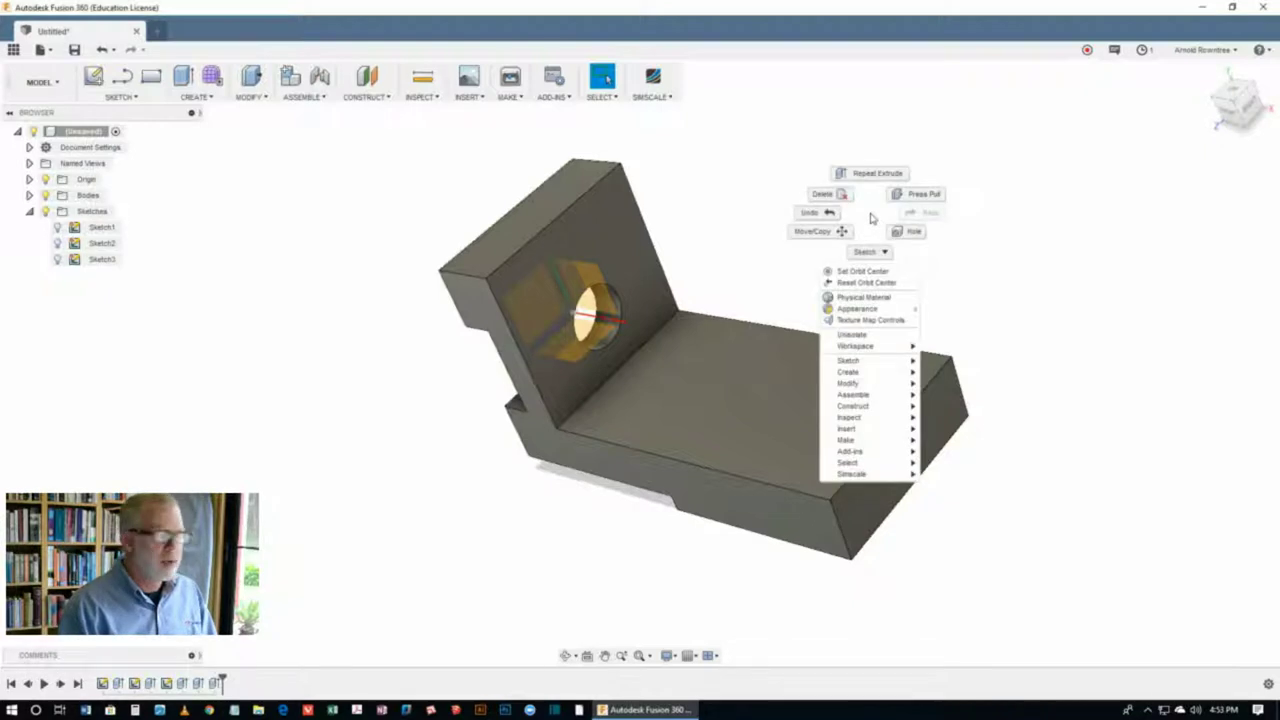
pyautogui.moveTo(867, 363)
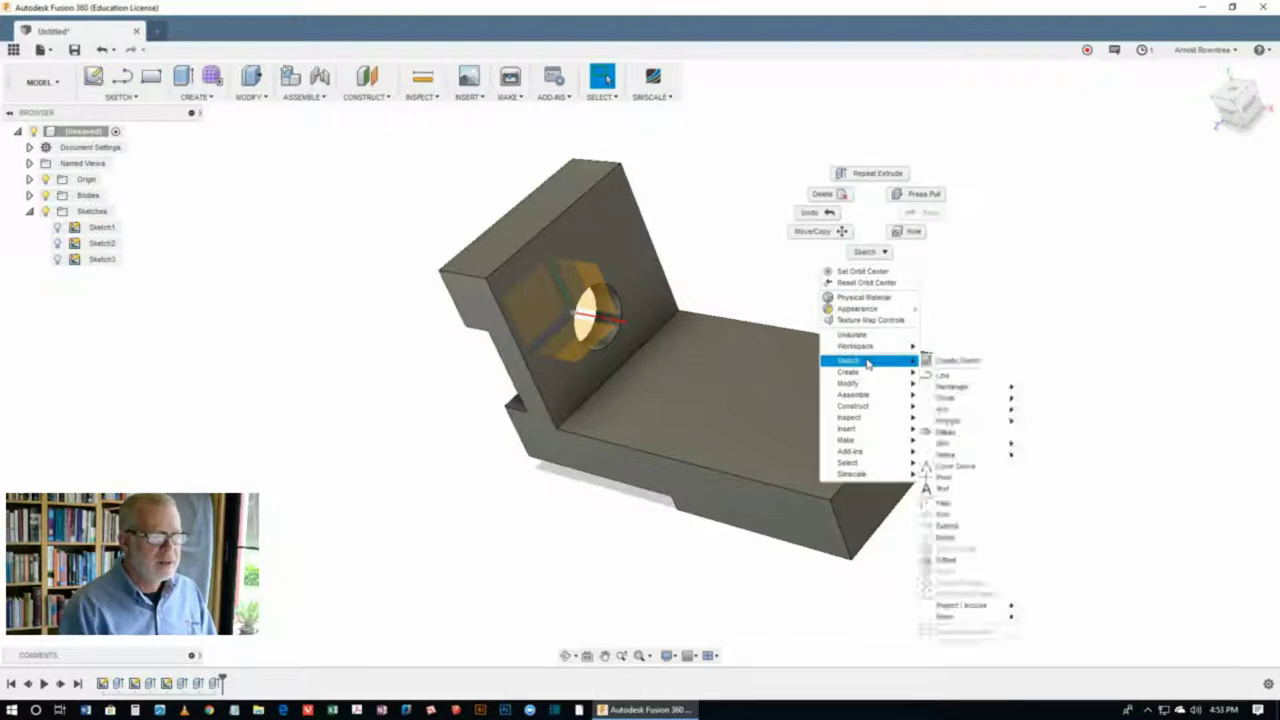
pyautogui.click(948, 362)
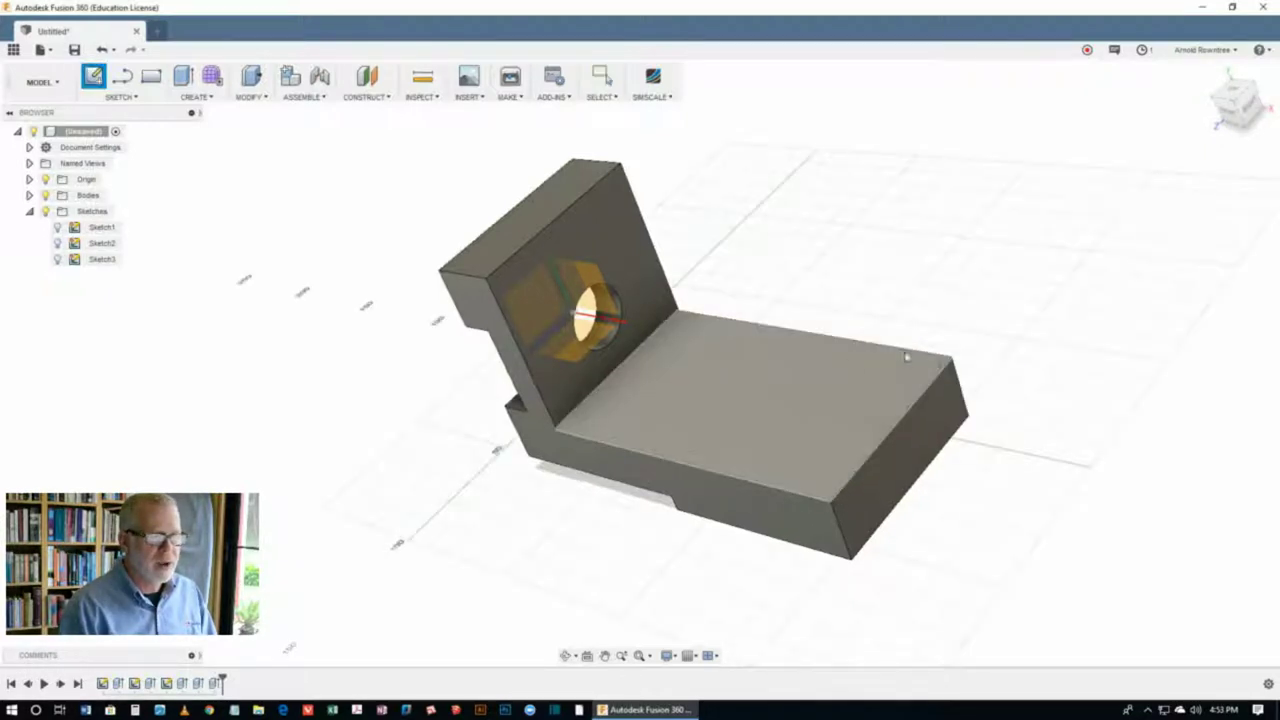
pyautogui.click(805, 391)
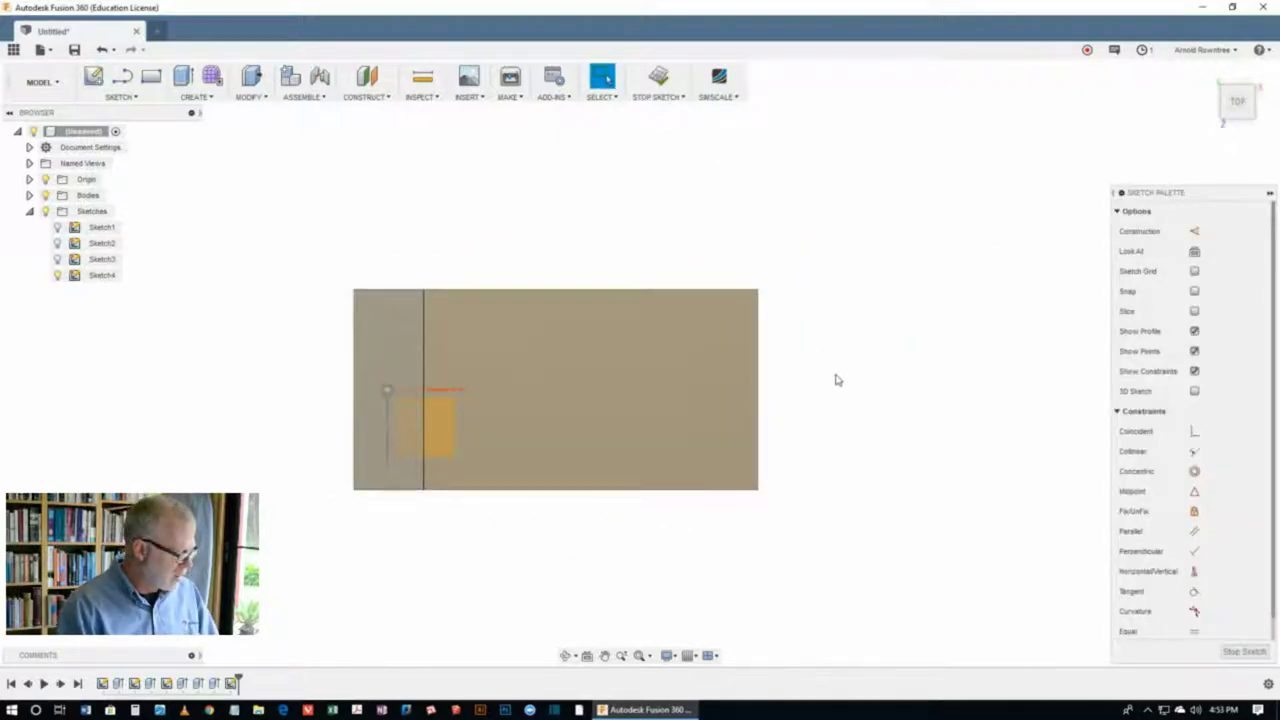
# Step: Draw a line, tangent arc and return line forming a U-shaped slot open at the right edge
pyautogui.press('l')
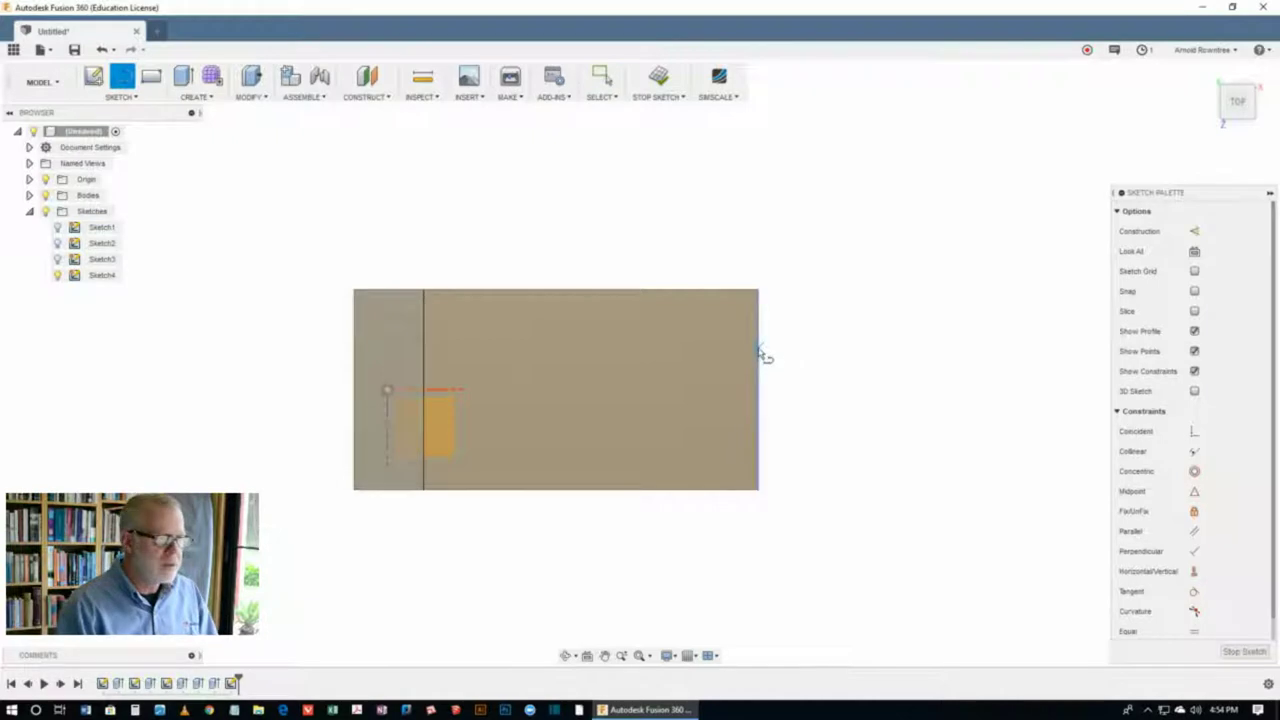
pyautogui.click(758, 349)
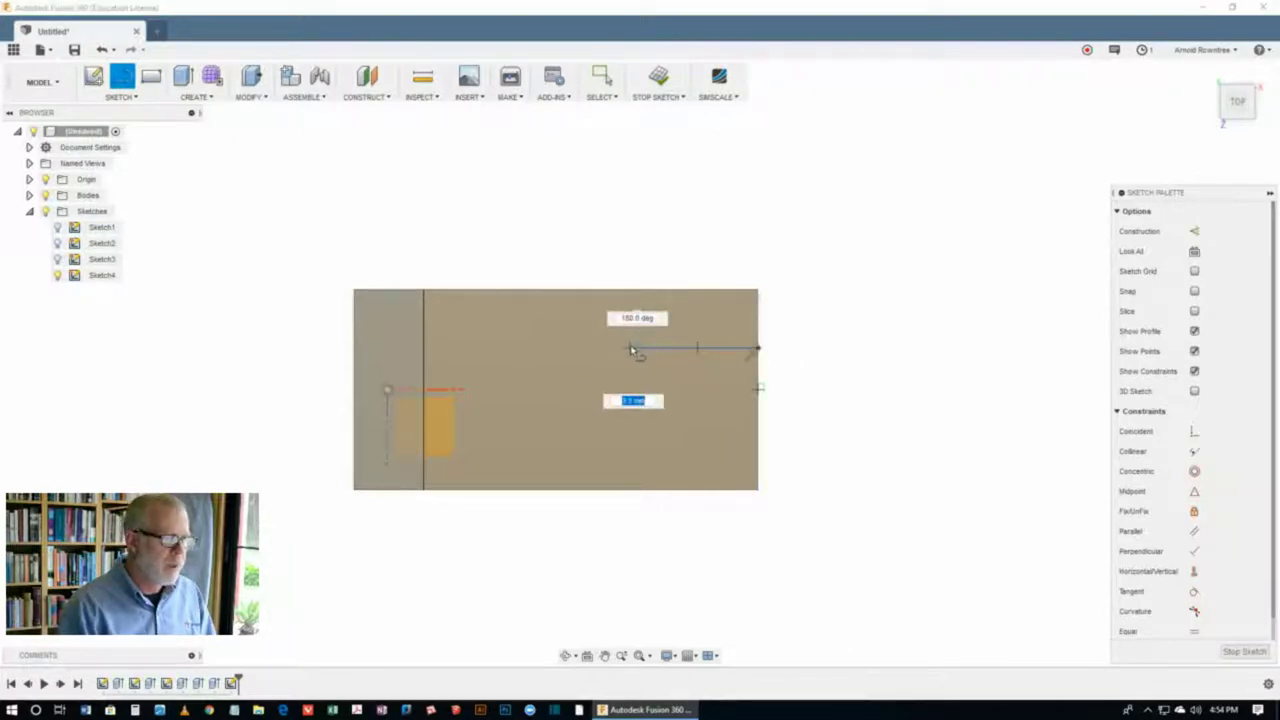
pyautogui.click(635, 349)
pyautogui.moveTo(635, 349); pyautogui.dragTo(636, 424)
pyautogui.click(629, 422)
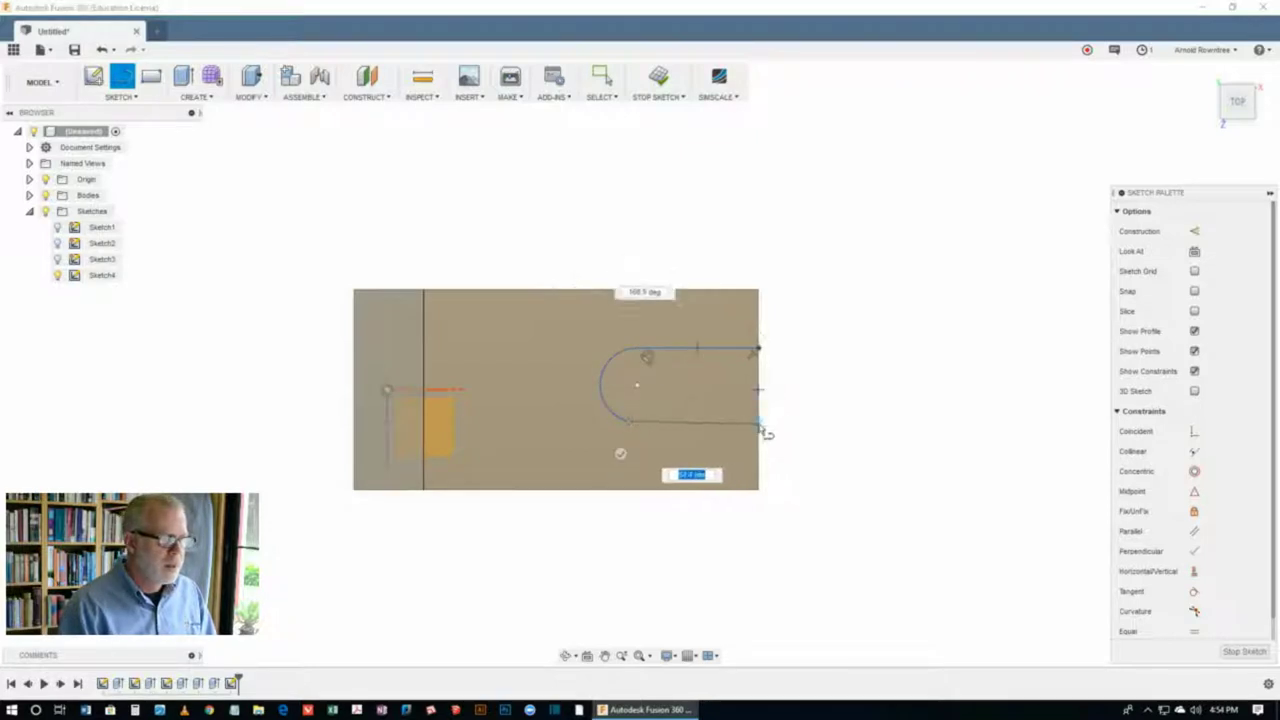
pyautogui.doubleClick(759, 431)
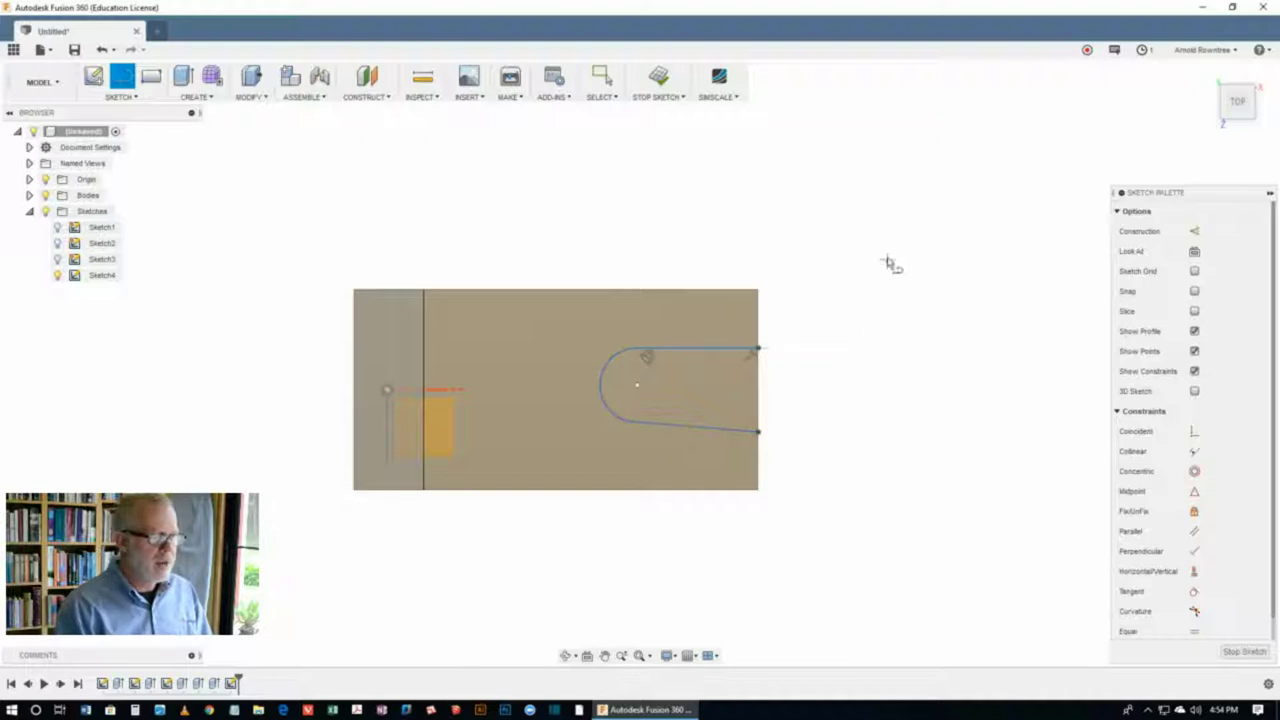
pyautogui.press('s')
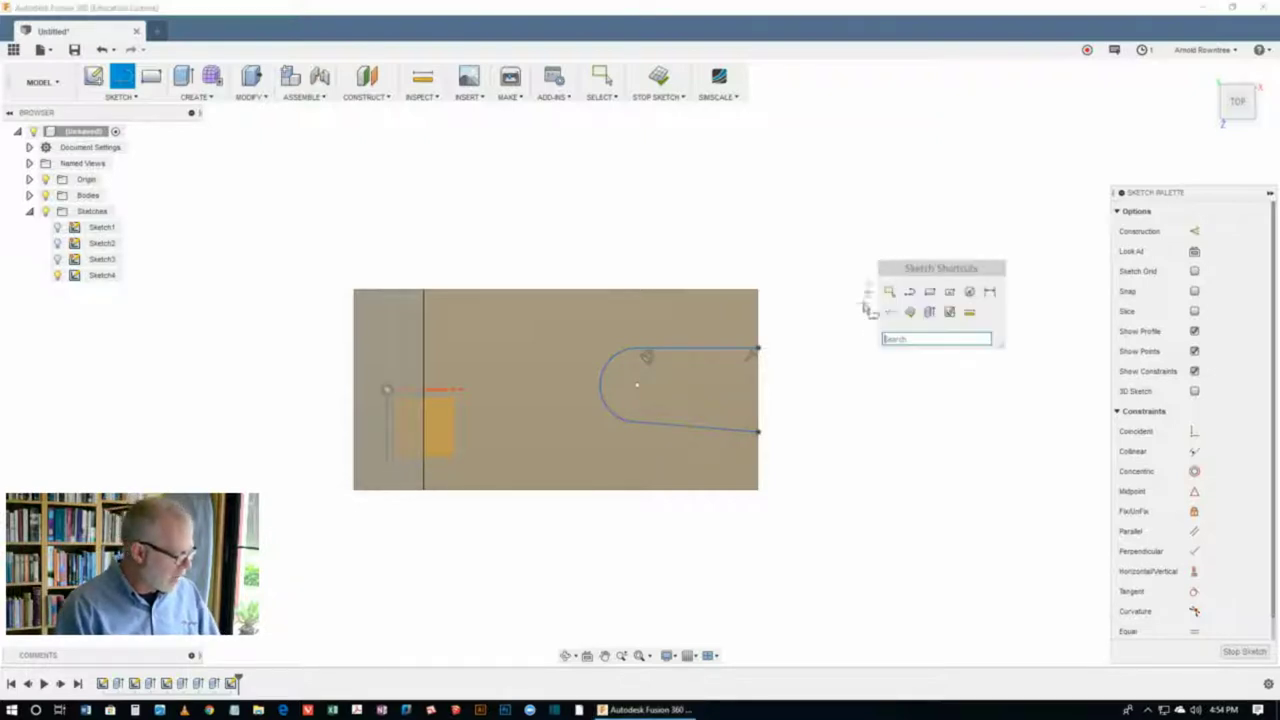
pyautogui.press('Escape')
pyautogui.press('Escape')
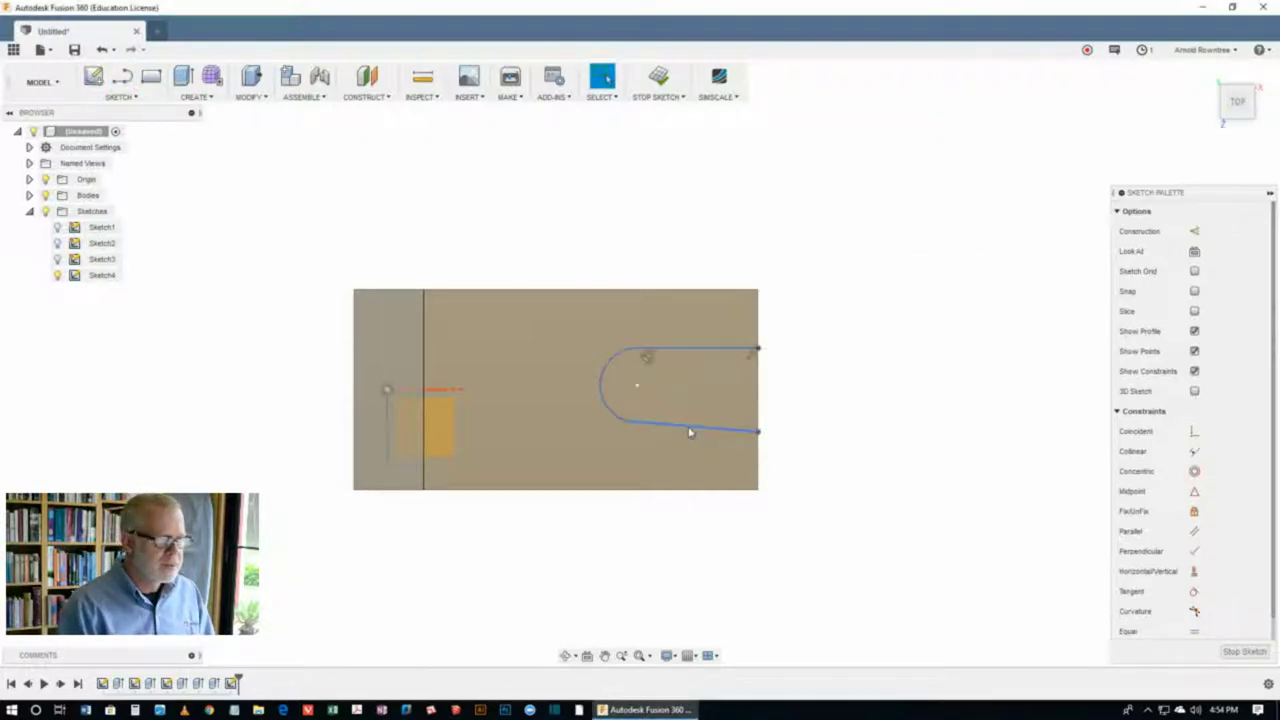
# Step: Constrain the slot's bottom line horizontal and its arc tangent to both sides
pyautogui.click(689, 426)
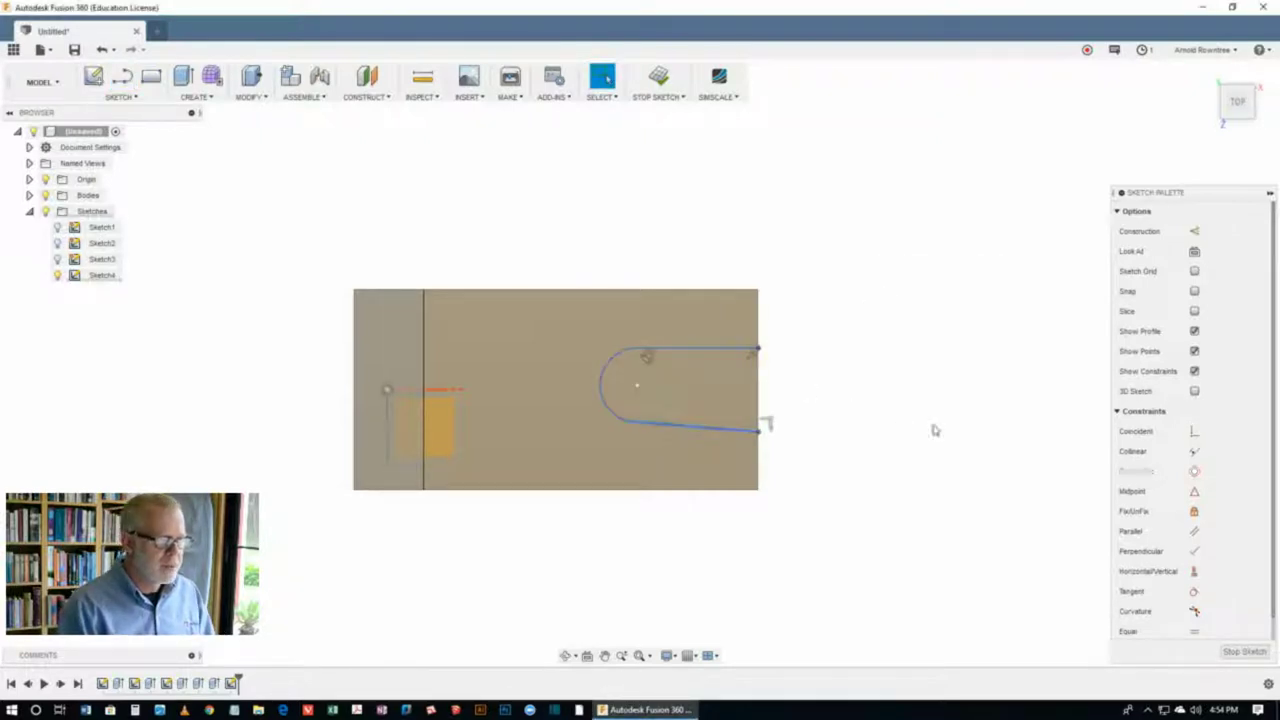
pyautogui.click(1193, 572)
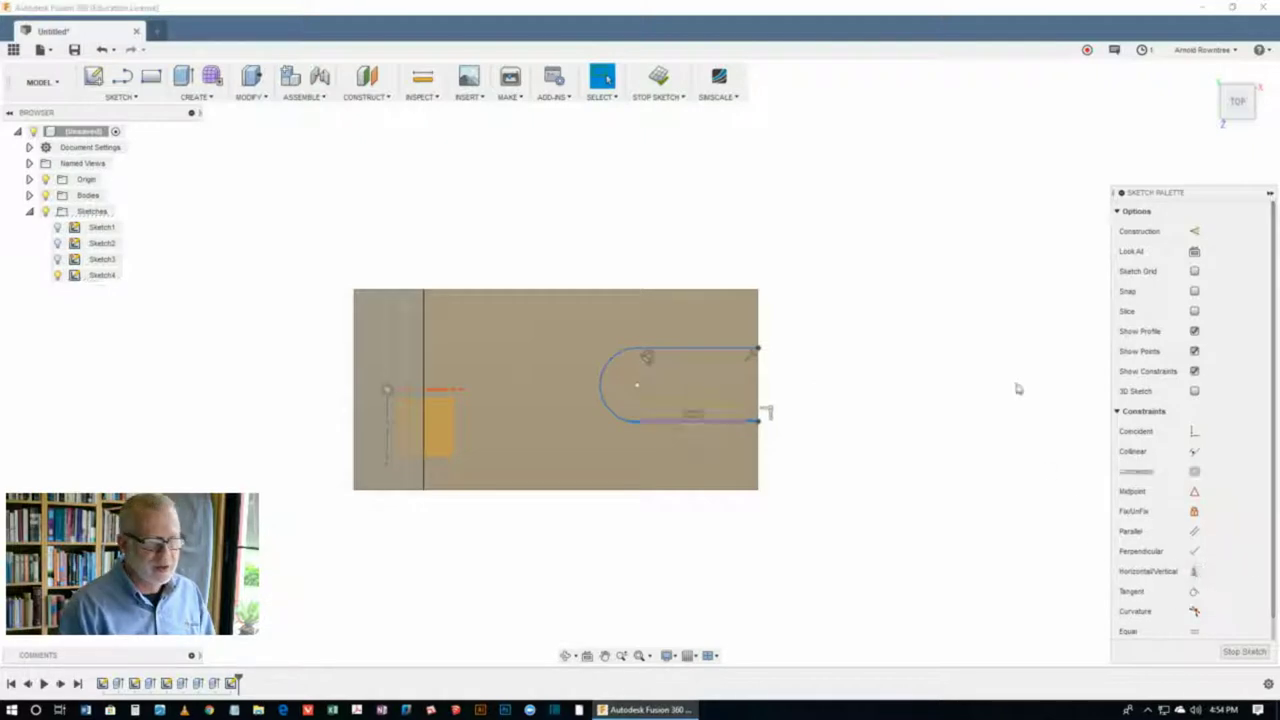
pyautogui.click(669, 356)
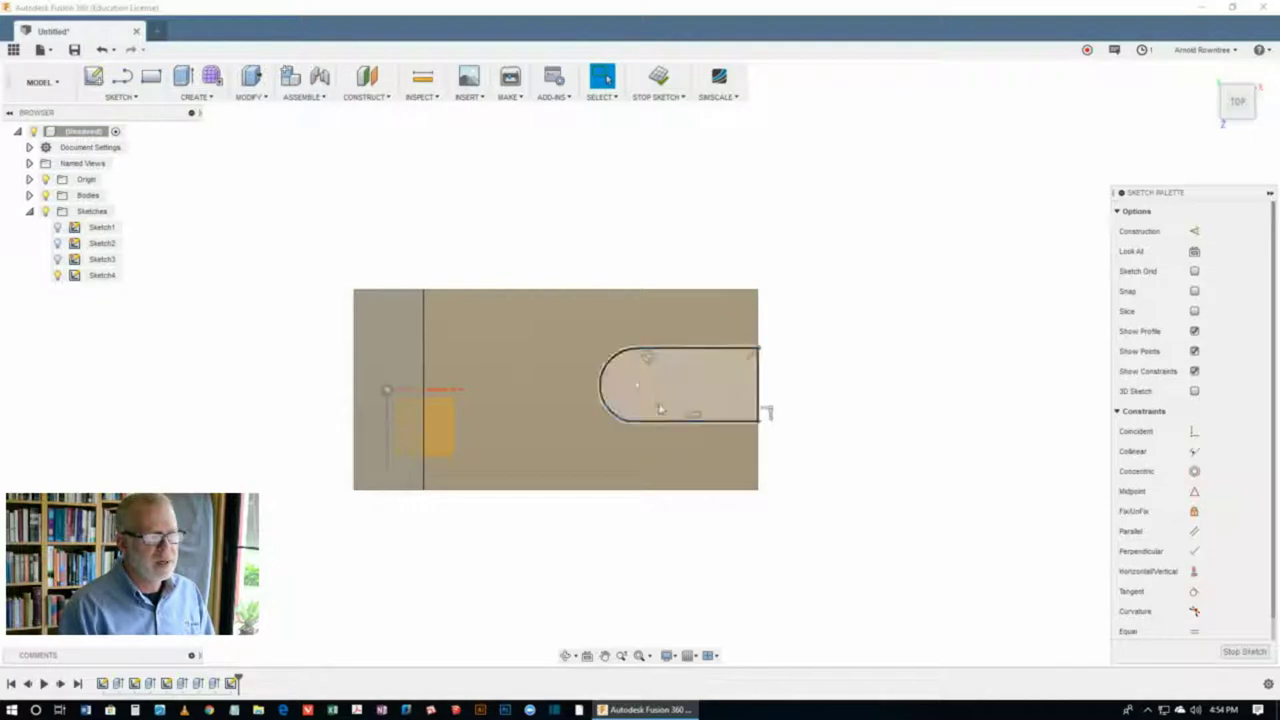
pyautogui.doubleClick(602, 396)
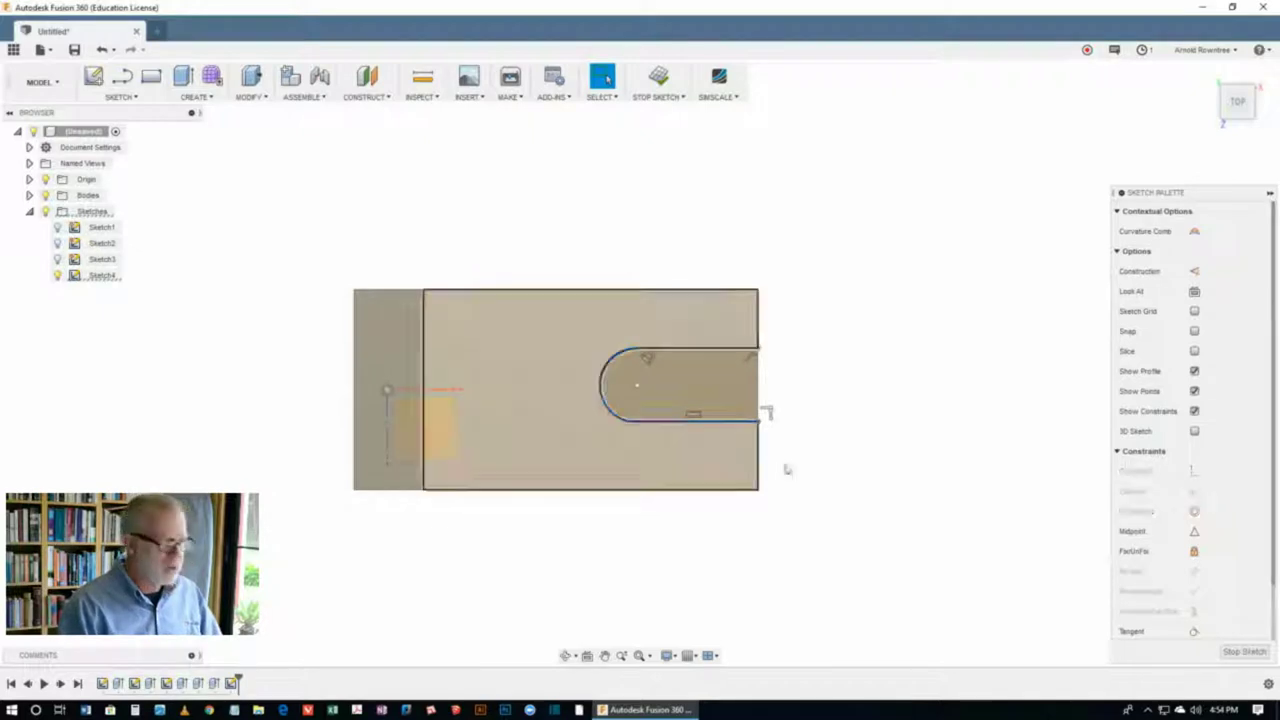
pyautogui.click(1193, 633)
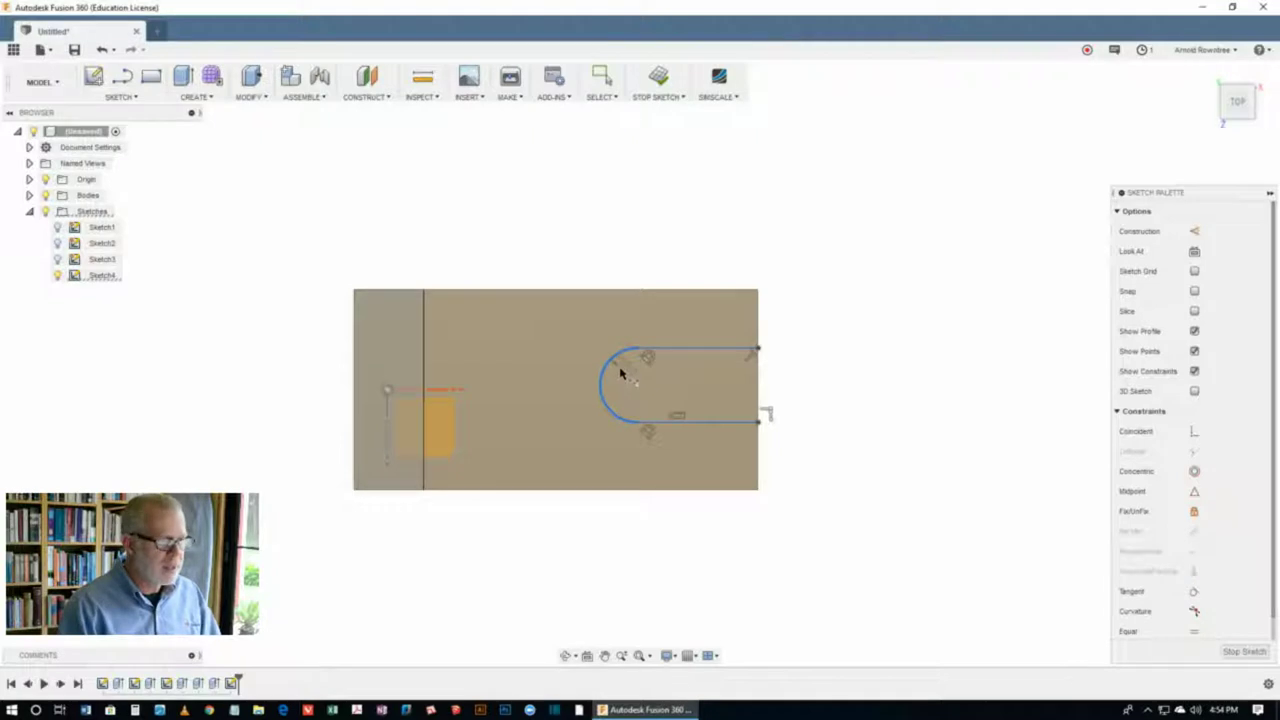
# Step: Dimension the slot arc radius to 12, cancelling the over-constraining width dimension
pyautogui.click(512, 252)
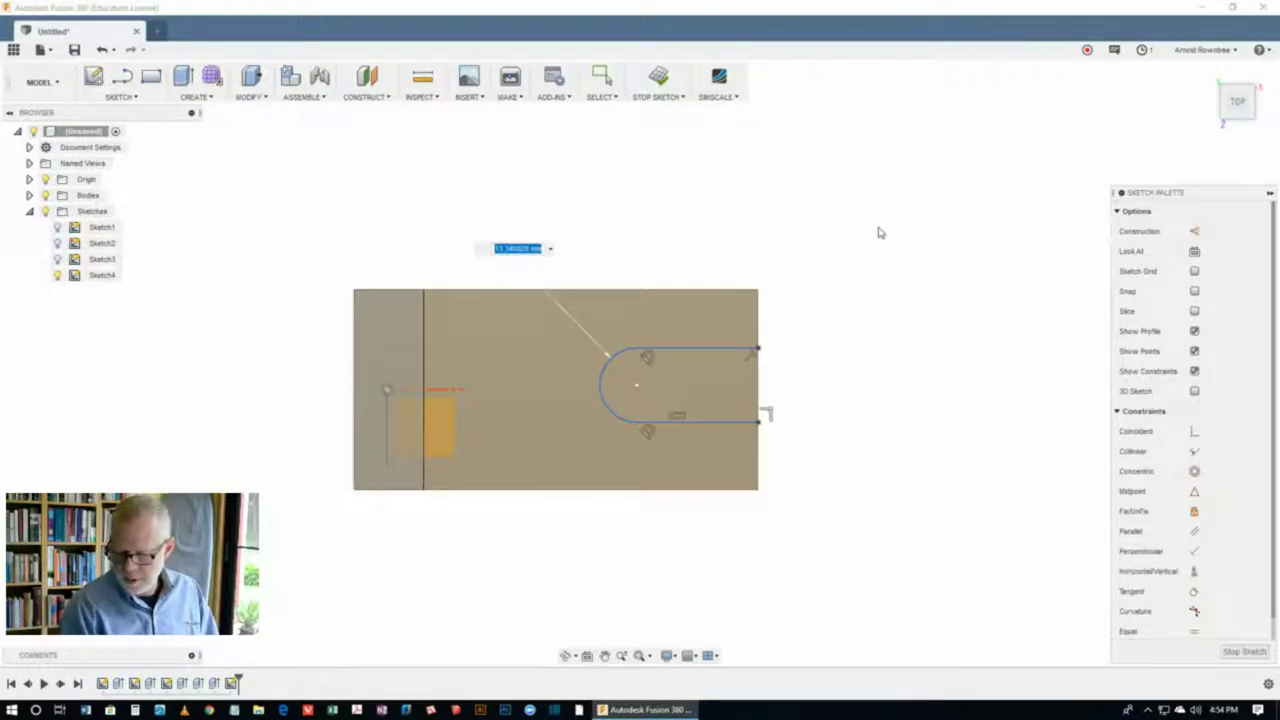
pyautogui.write('12')
pyautogui.press('Return')
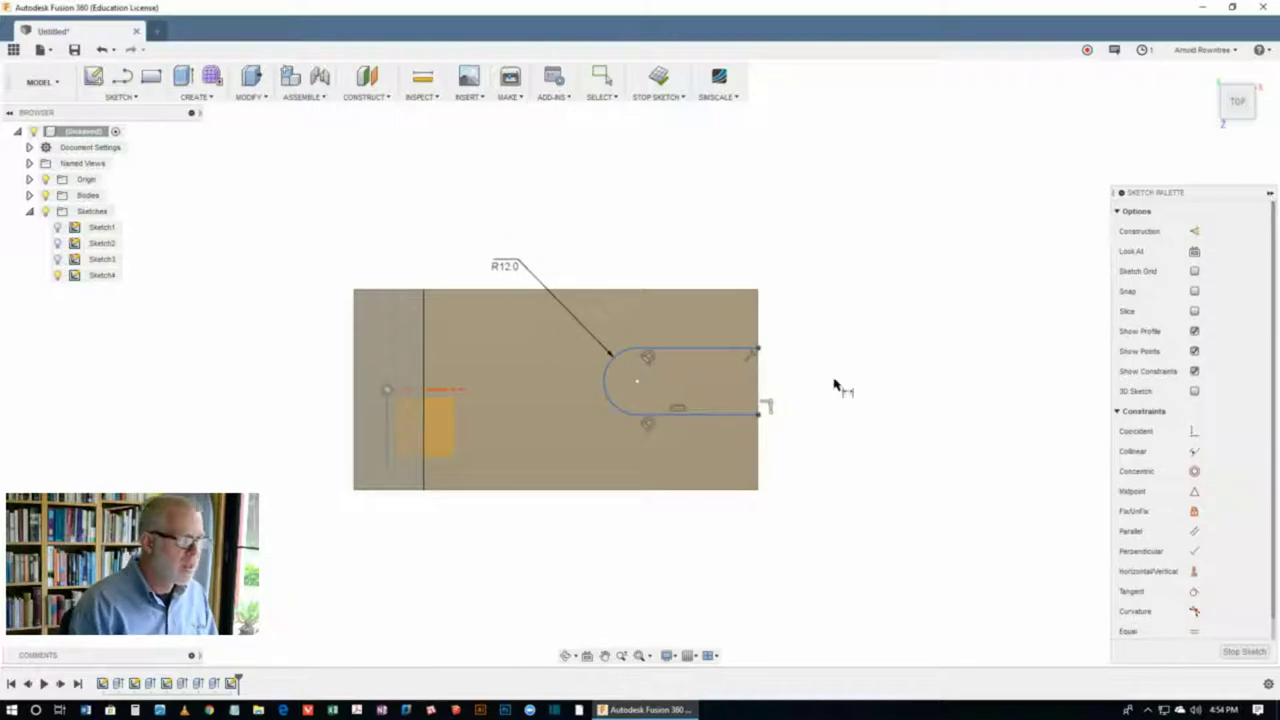
pyautogui.click(703, 350)
pyautogui.click(708, 415)
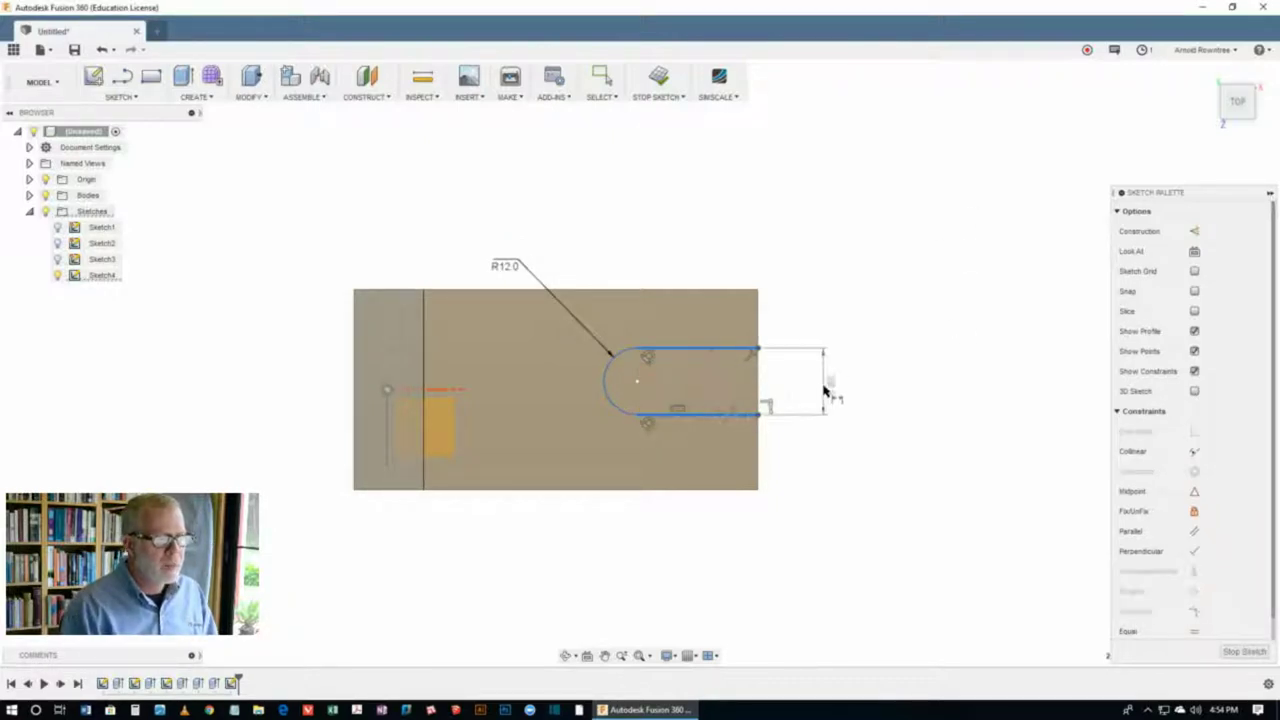
pyautogui.click(860, 380)
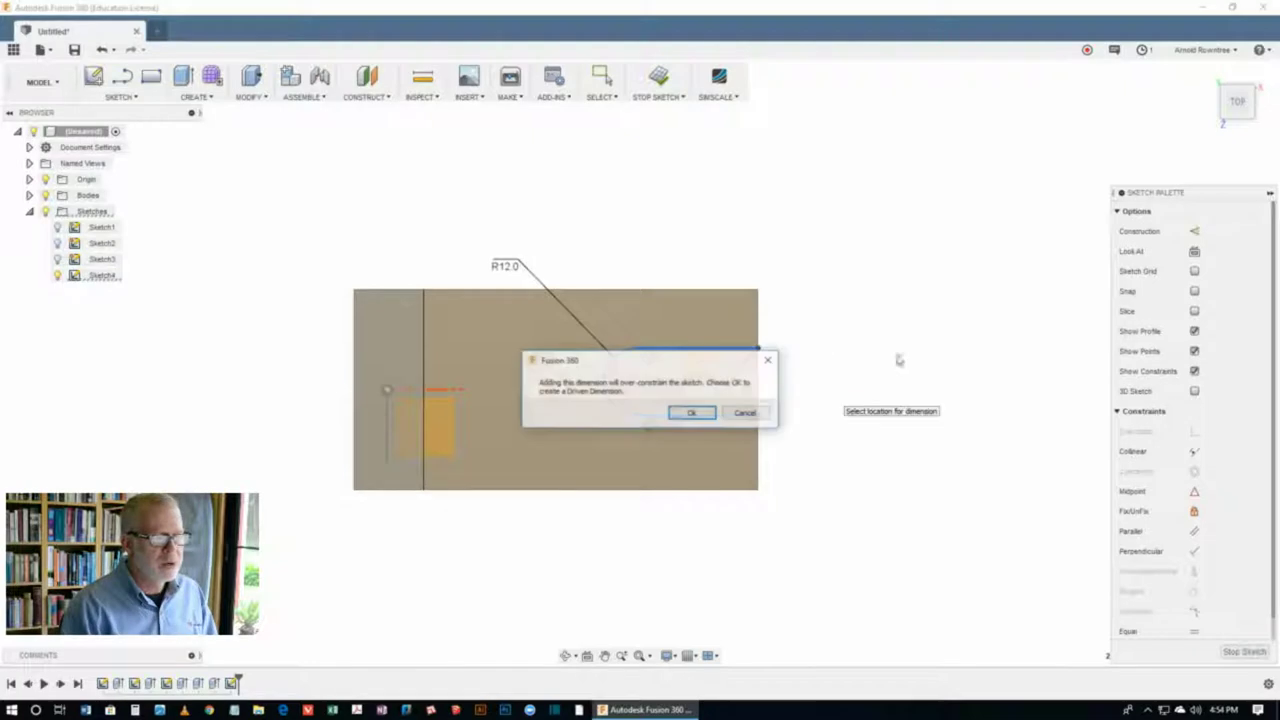
pyautogui.click(747, 414)
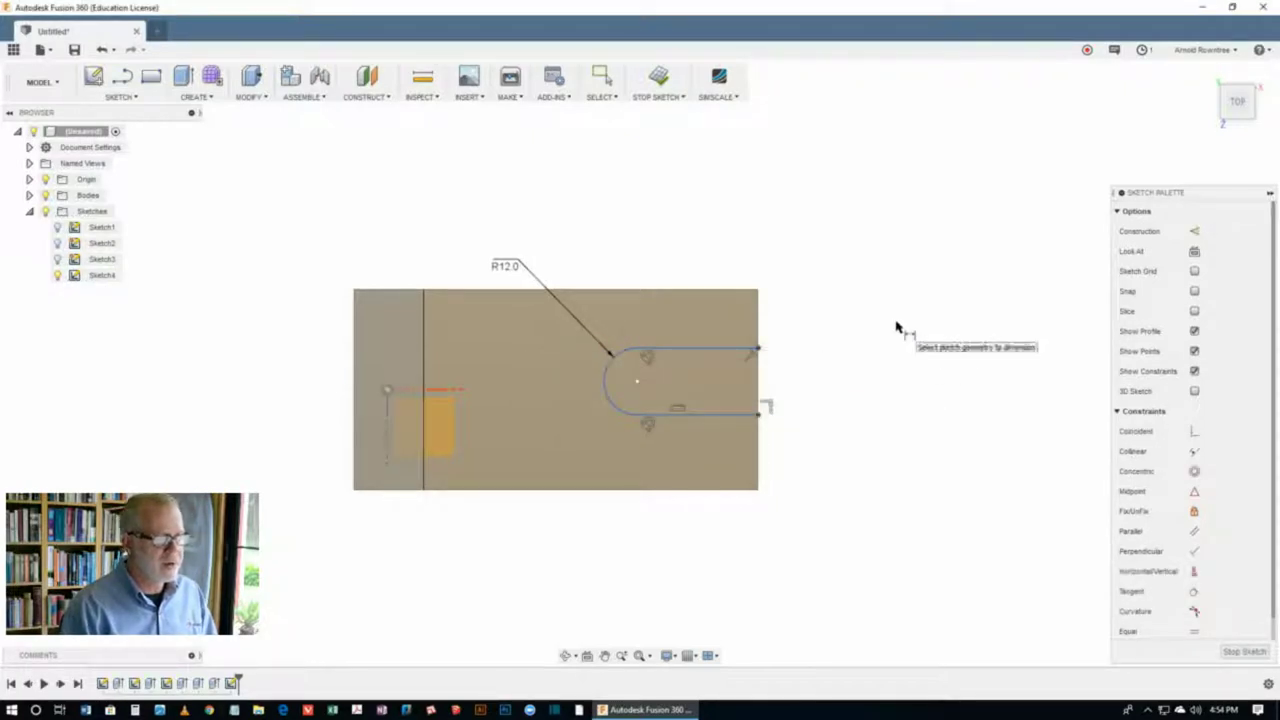
# Step: Dimension the slot's top line 24 below the plate's top edge, cancelling the bottom-edge dimension
pyautogui.click(691, 350)
pyautogui.click(750, 291)
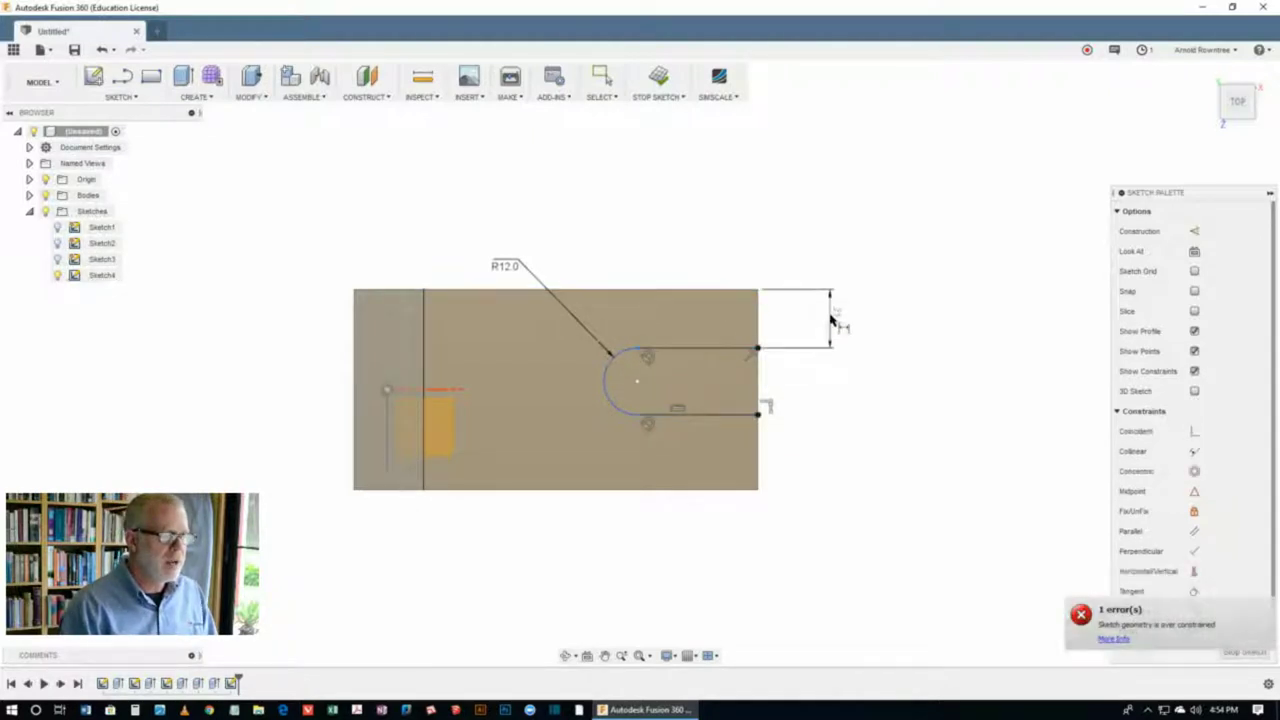
pyautogui.click(835, 318)
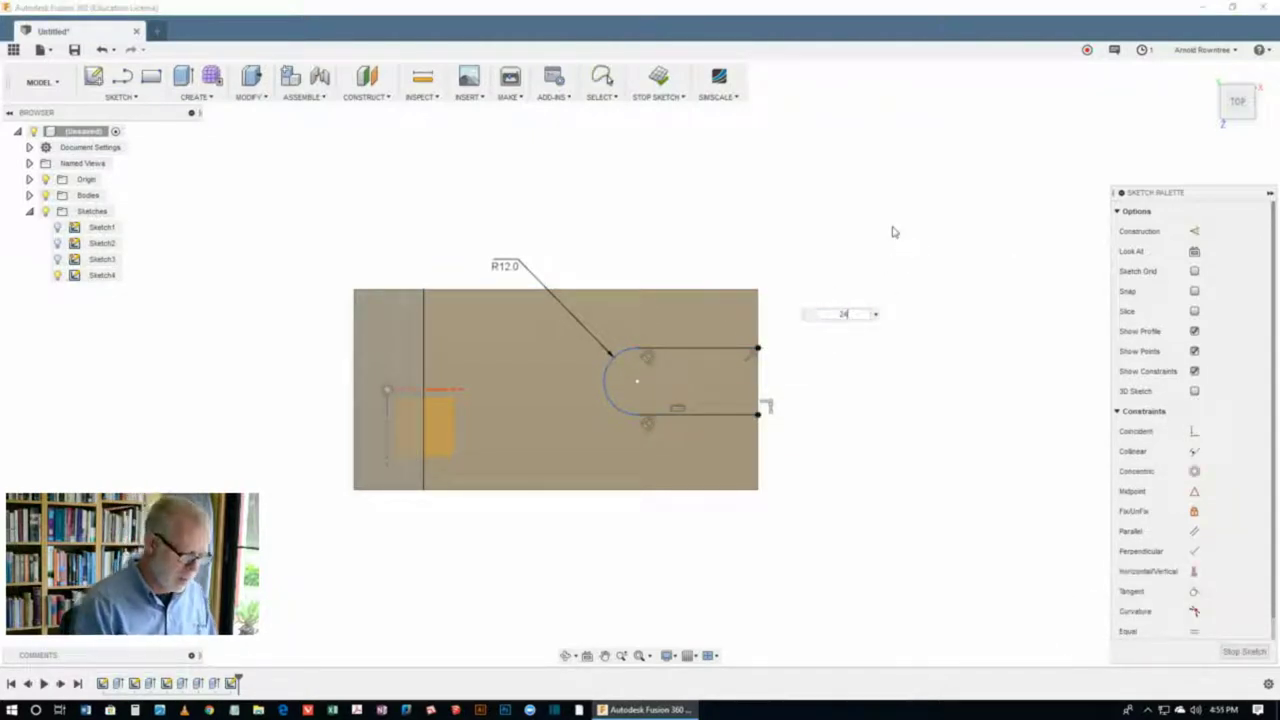
pyautogui.press('Return')
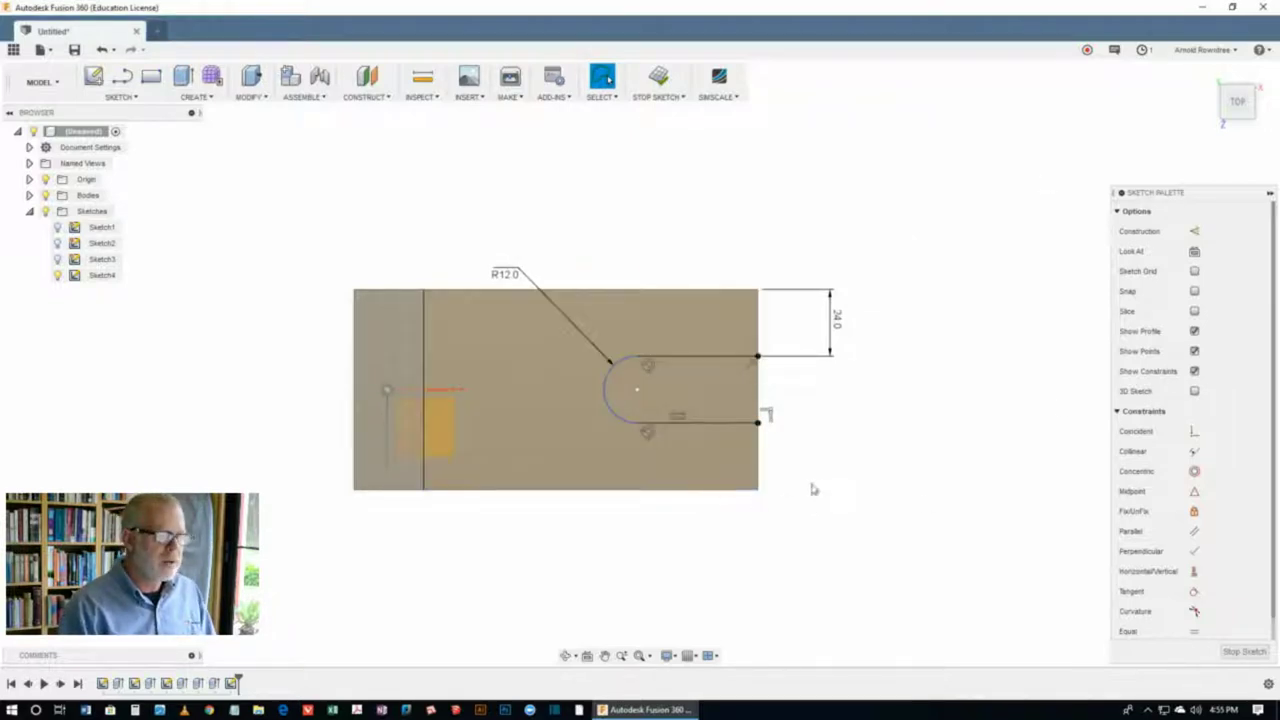
pyautogui.press('d')
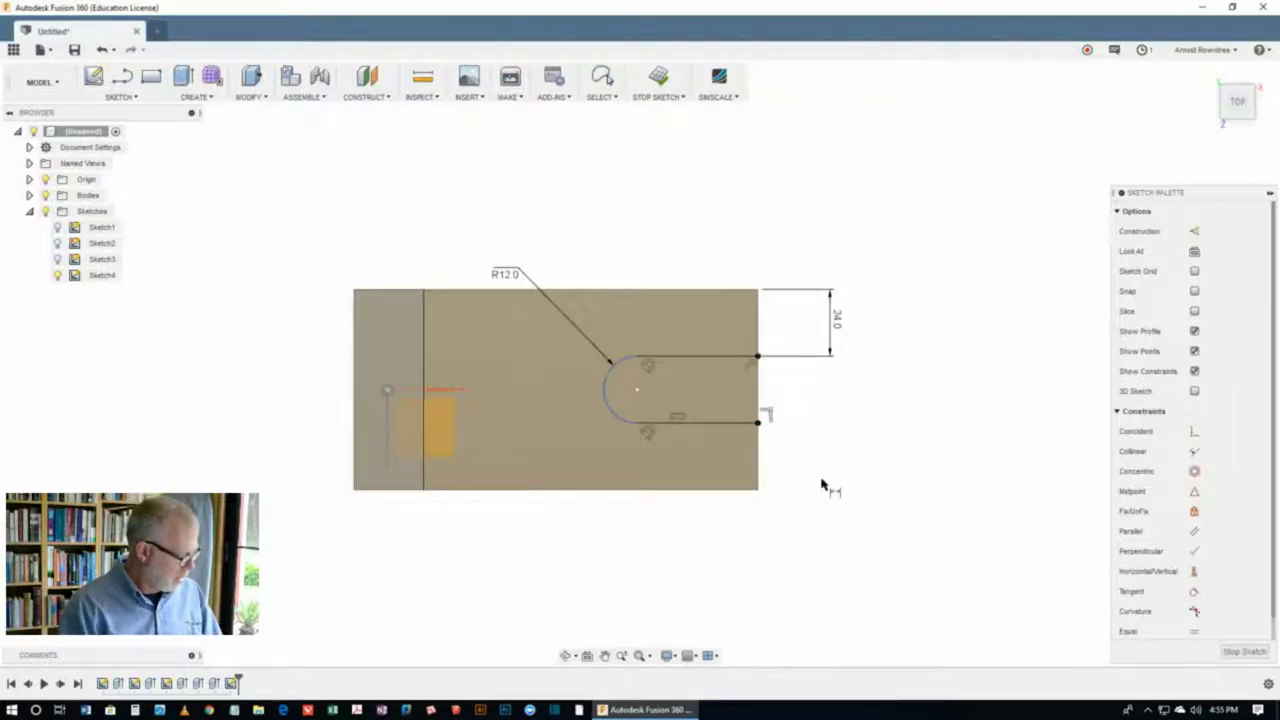
pyautogui.click(724, 426)
pyautogui.click(720, 490)
pyautogui.click(870, 472)
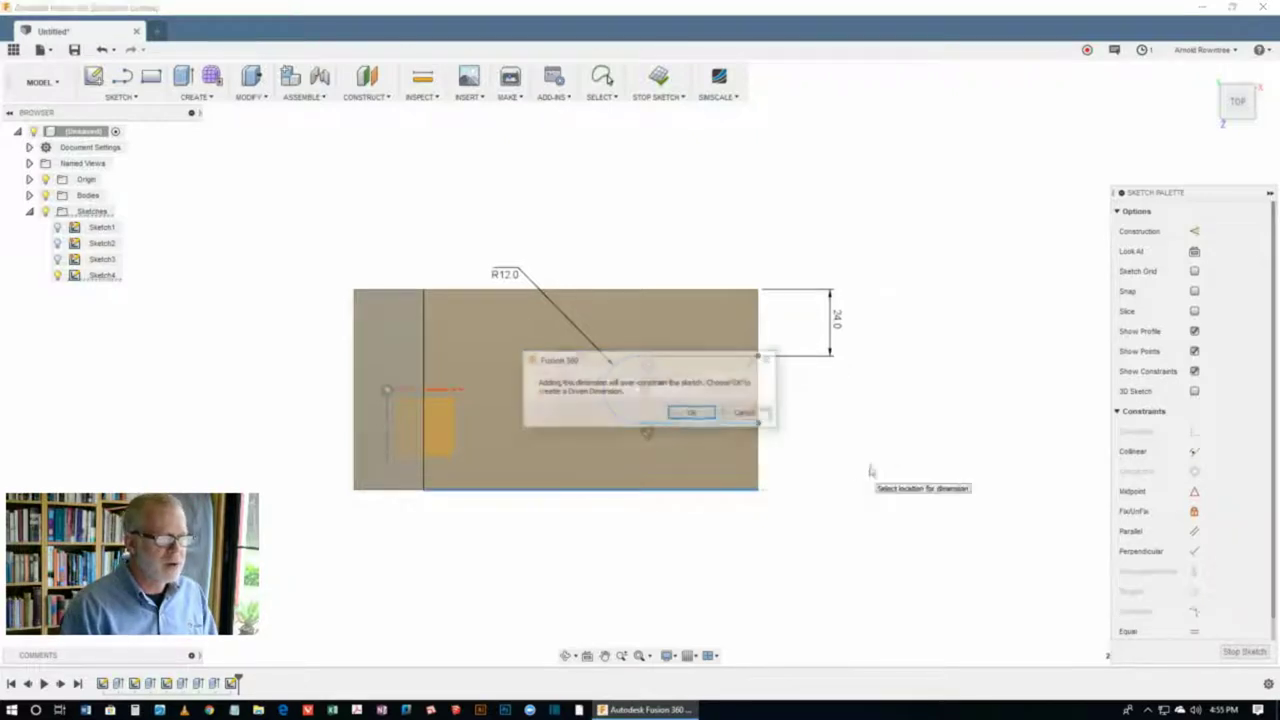
pyautogui.click(745, 414)
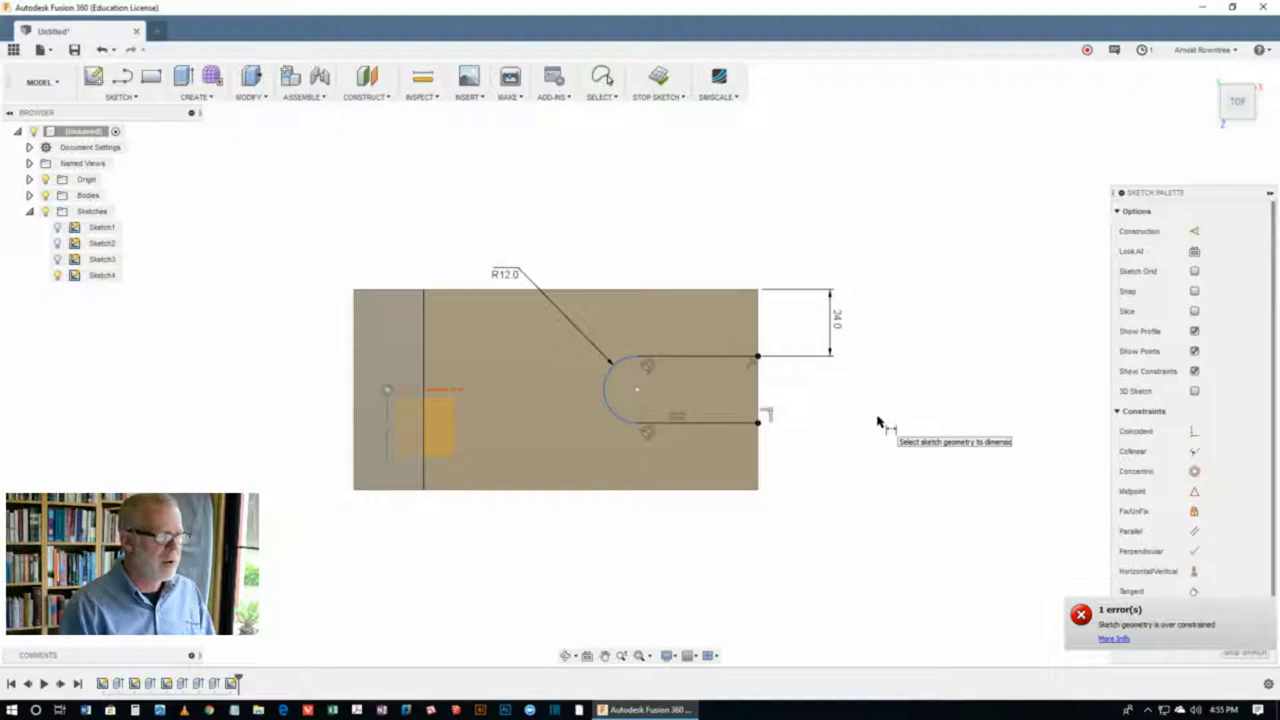
# Step: Dimension the slot arc centre from the right edge and change 43.3 to 50
pyautogui.click(639, 391)
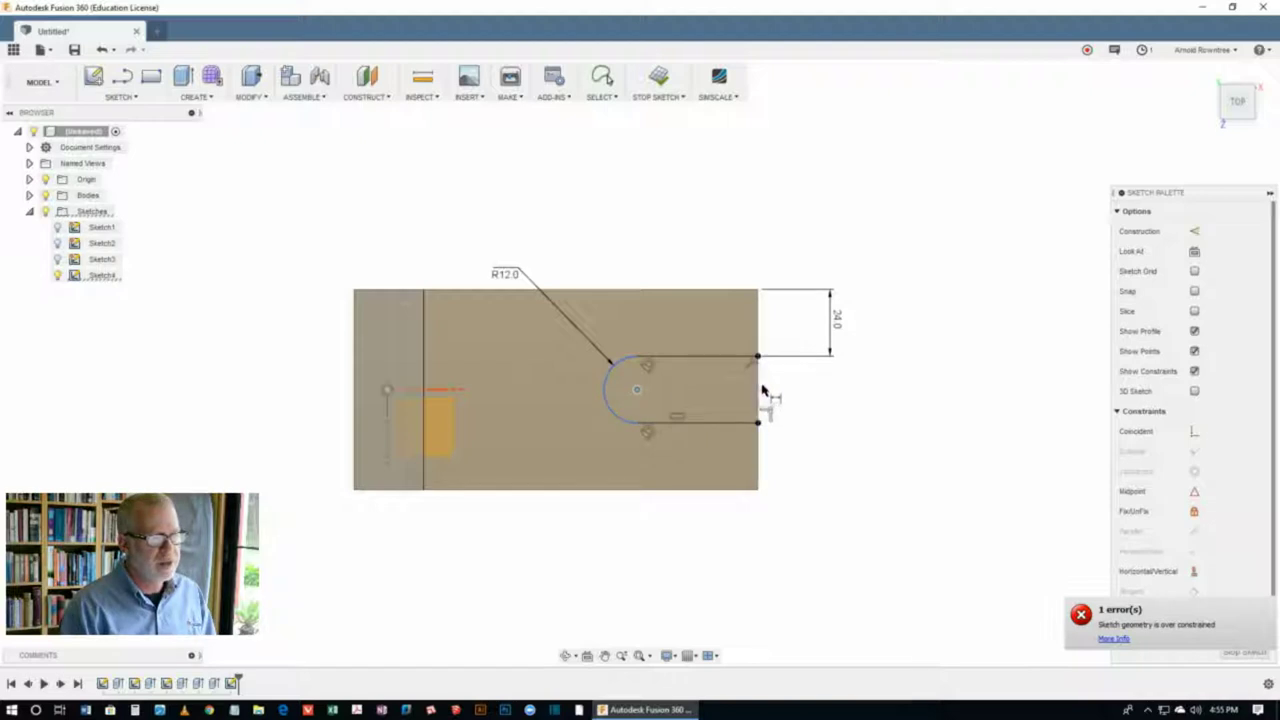
pyautogui.click(758, 393)
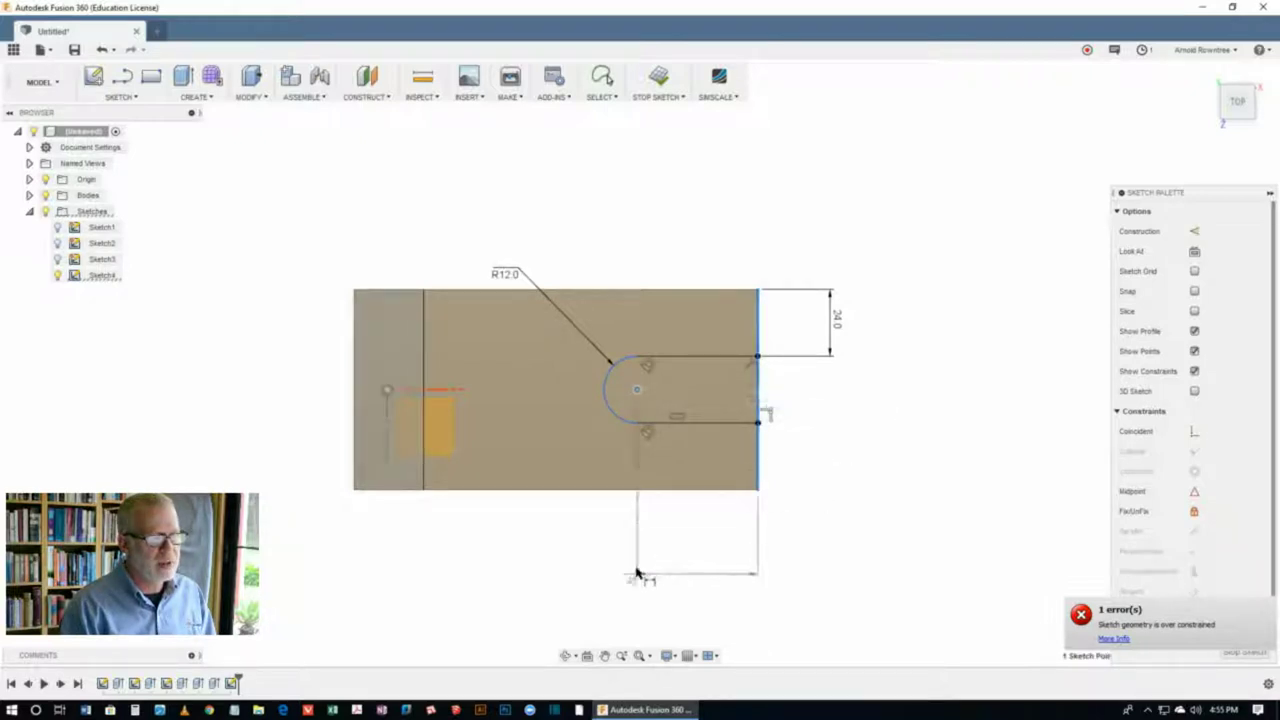
pyautogui.click(686, 554)
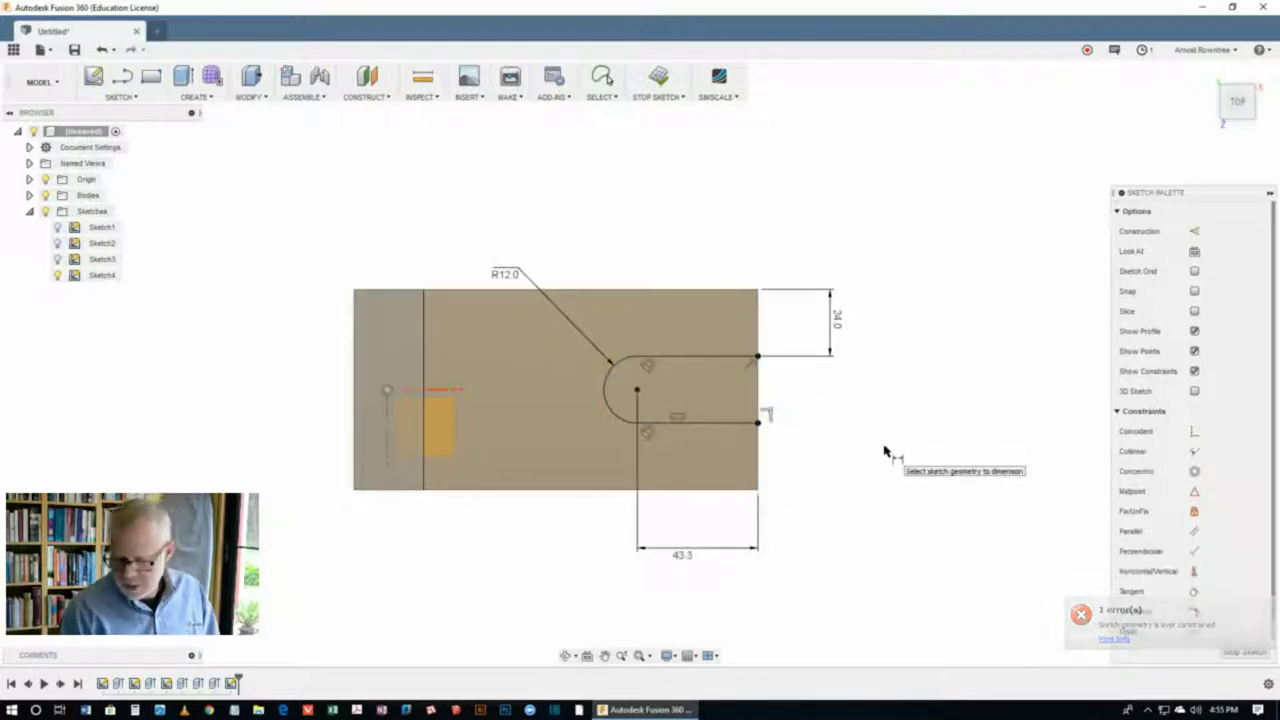
pyautogui.press('Escape')
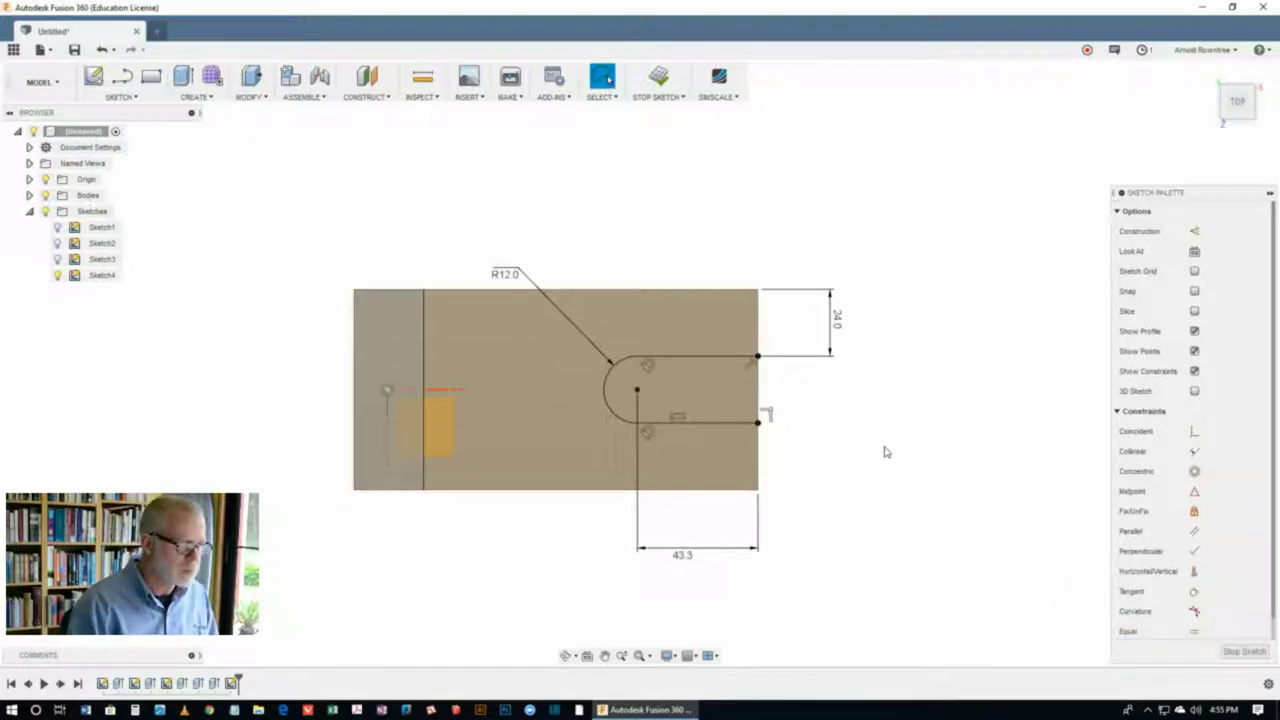
pyautogui.doubleClick(682, 554)
pyautogui.write('50')
pyautogui.press('Return')
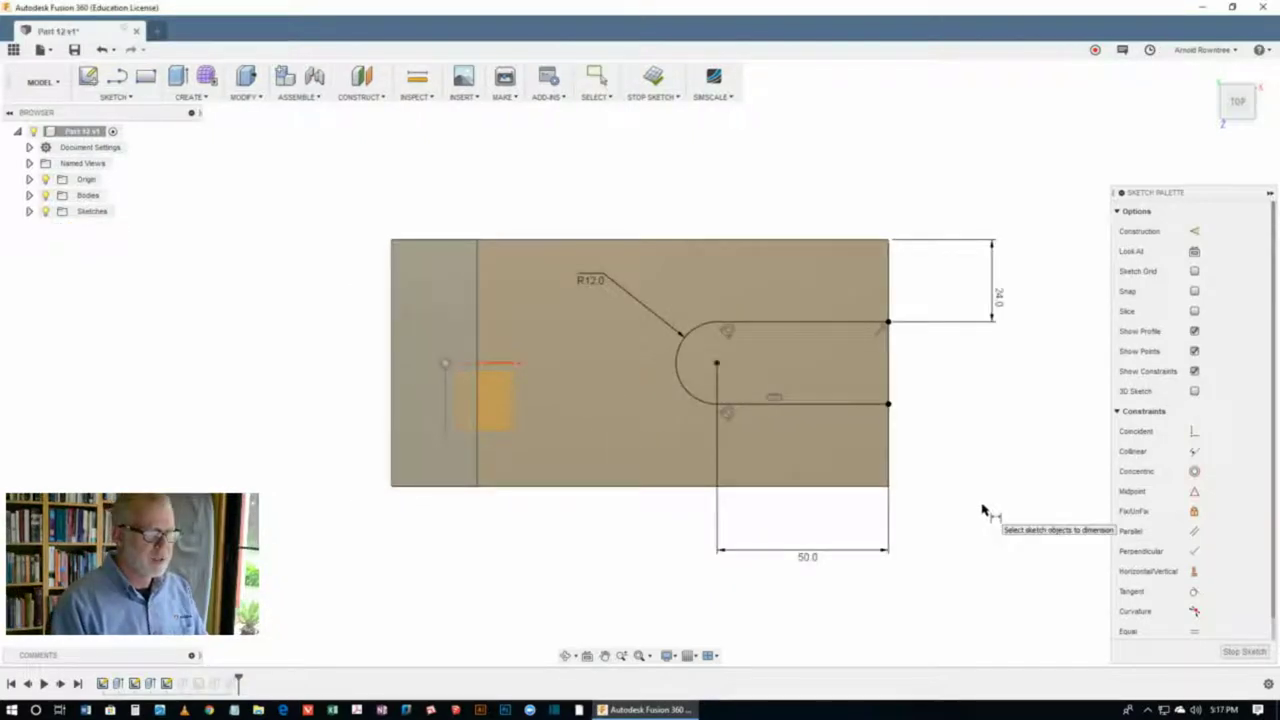
# Step: Extrude-cut the slot profile downward with Extent set to All
pyautogui.press('e')
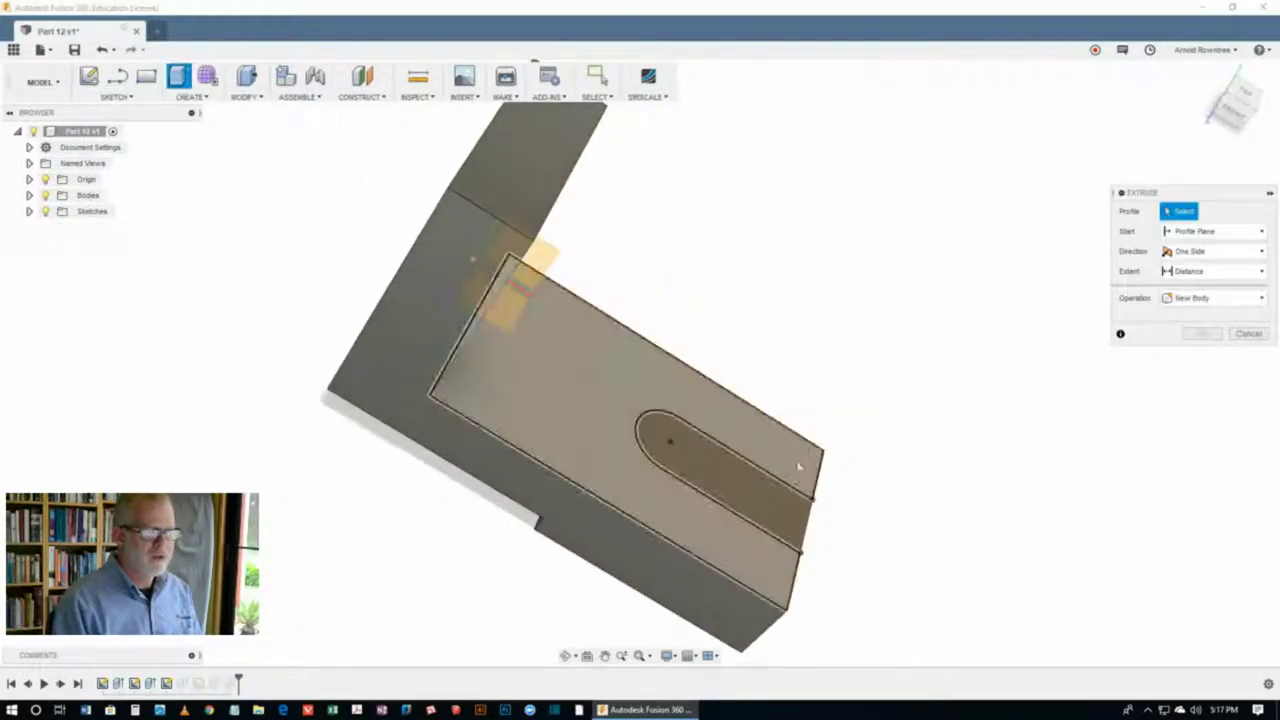
pyautogui.click(753, 480)
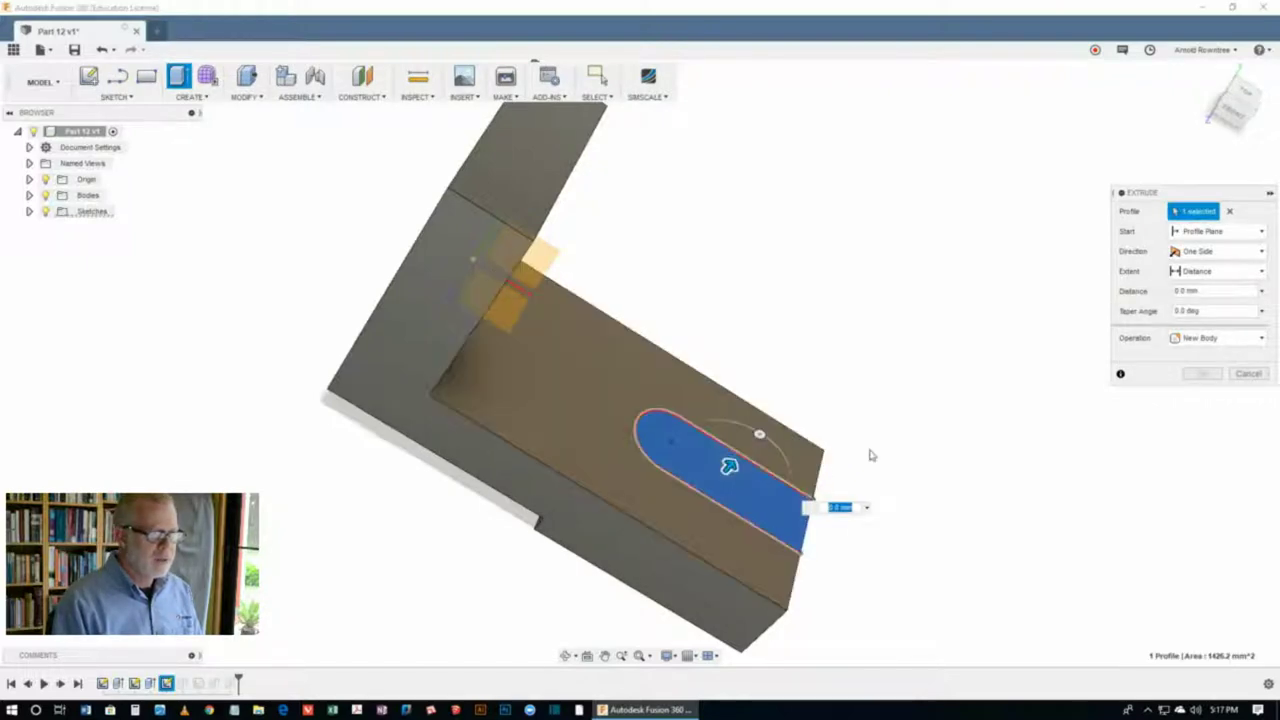
pyautogui.moveTo(729, 466); pyautogui.dragTo(600, 606)
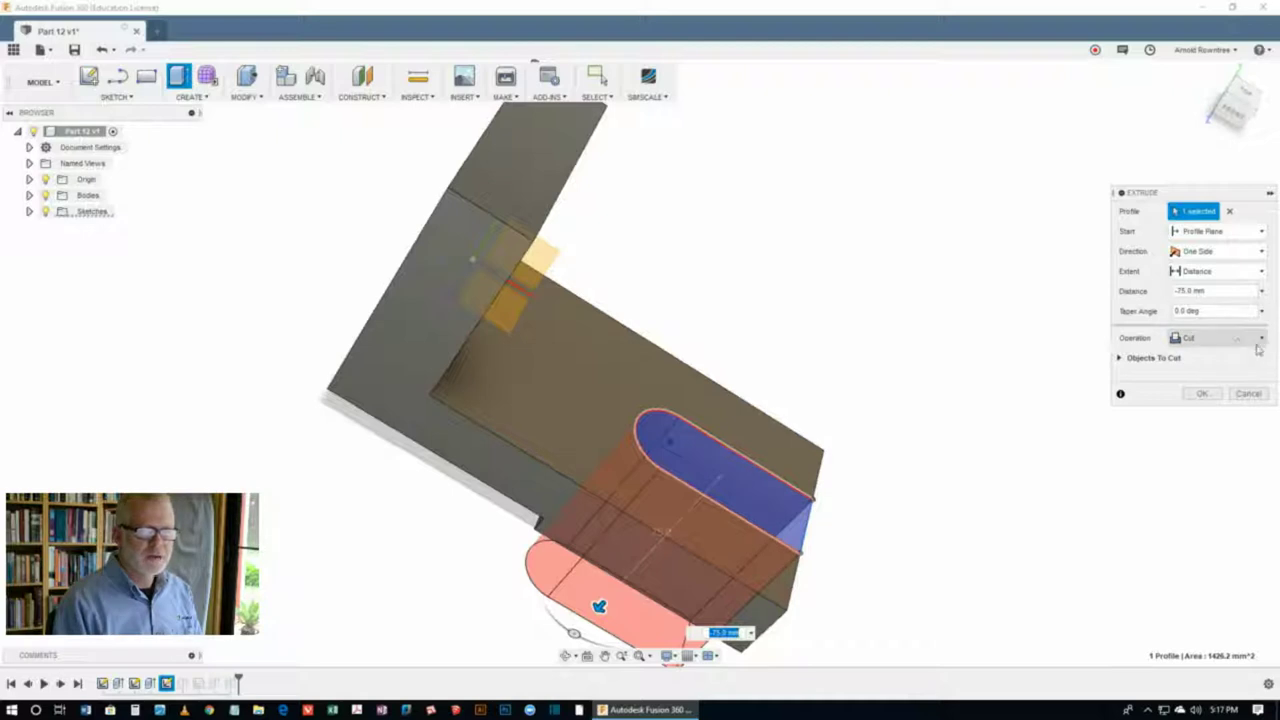
pyautogui.click(1240, 272)
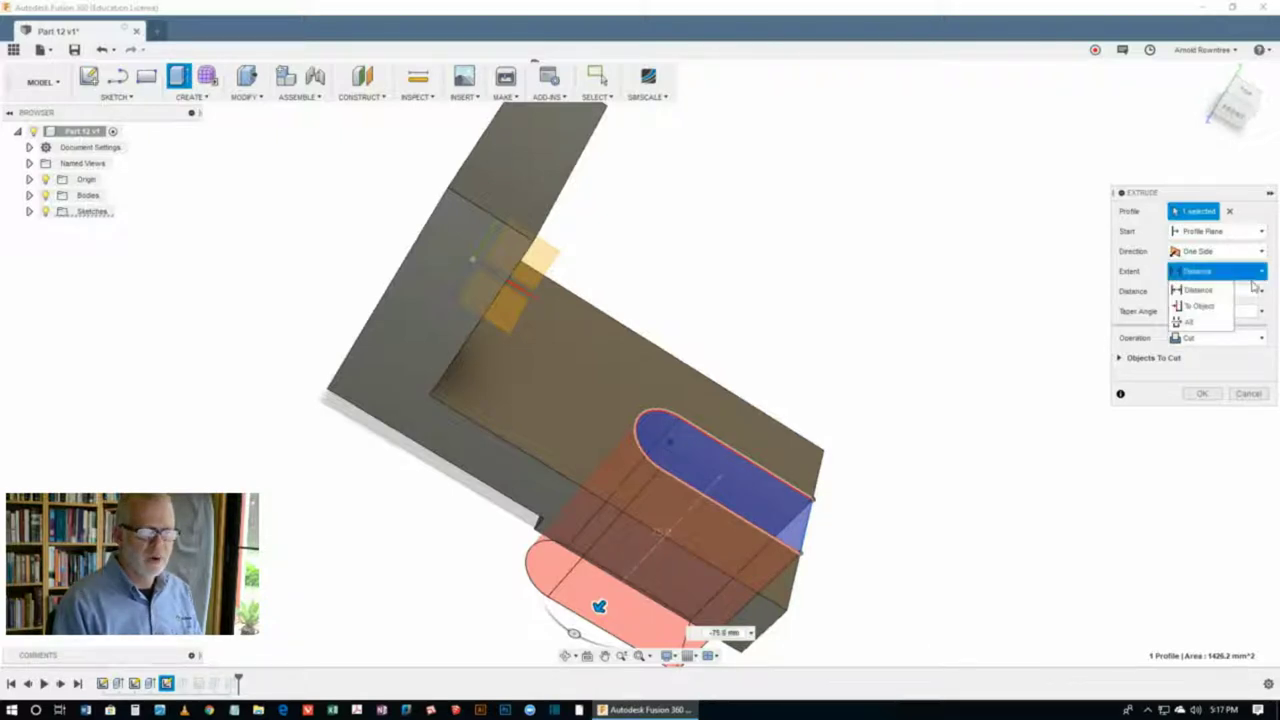
pyautogui.click(1188, 323)
pyautogui.click(1203, 394)
pyautogui.keyDown('shift'); pyautogui.moveTo(990, 320); pyautogui.dragTo(924, 184, button='middle'); pyautogui.keyUp('shift')
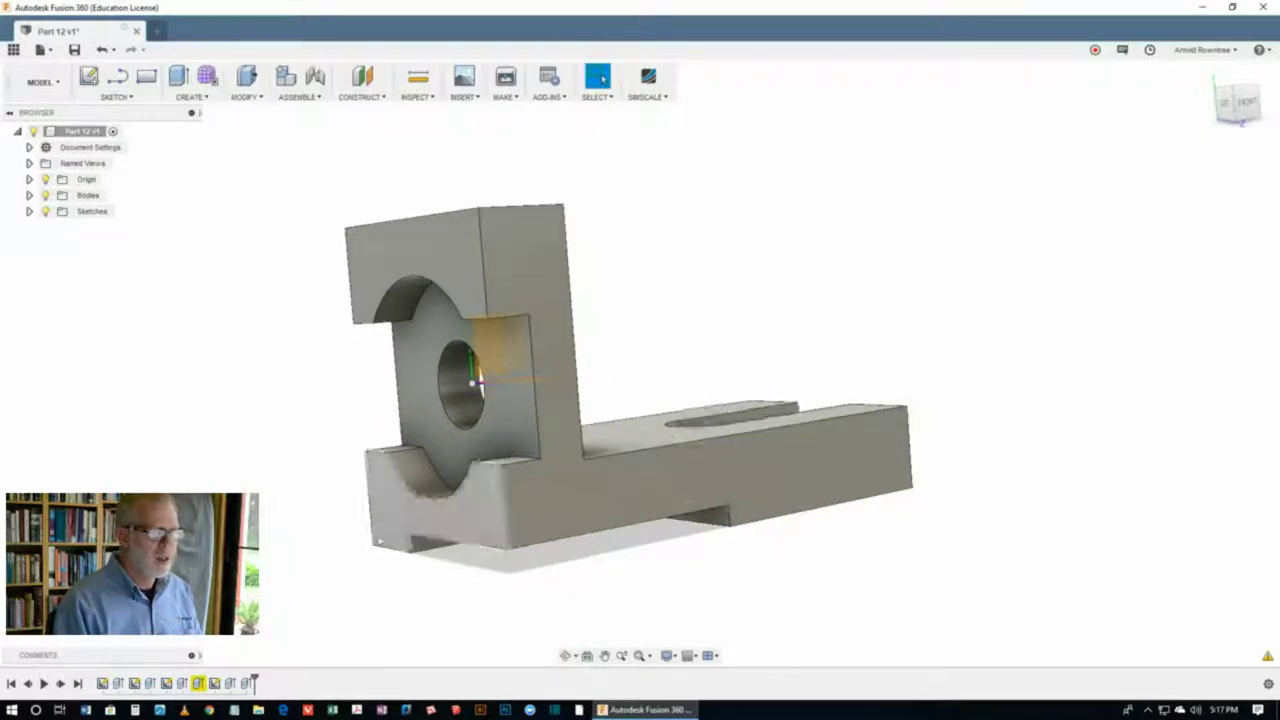
pyautogui.scroll(4, 876, 328)
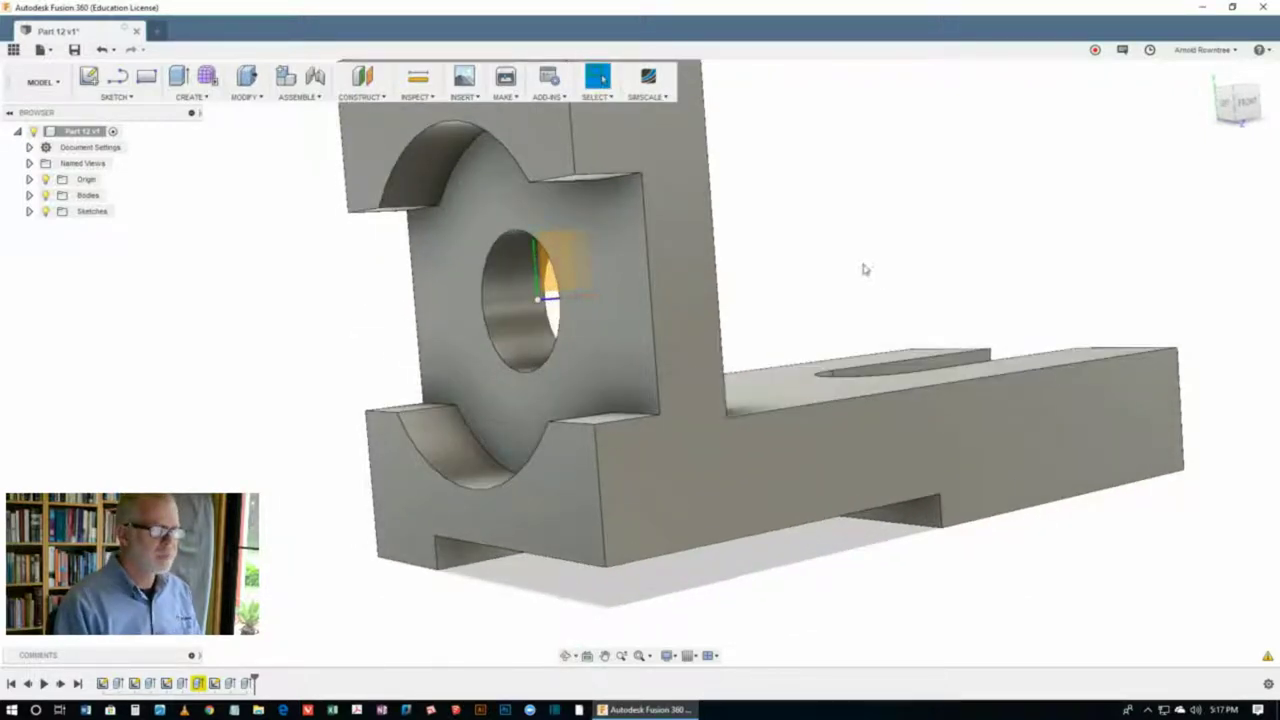
pyautogui.scroll(2, 865, 269)
pyautogui.scroll(-4, 857, 271)
pyautogui.keyDown('shift'); pyautogui.moveTo(815, 475); pyautogui.dragTo(898, 256, button='middle'); pyautogui.keyUp('shift')
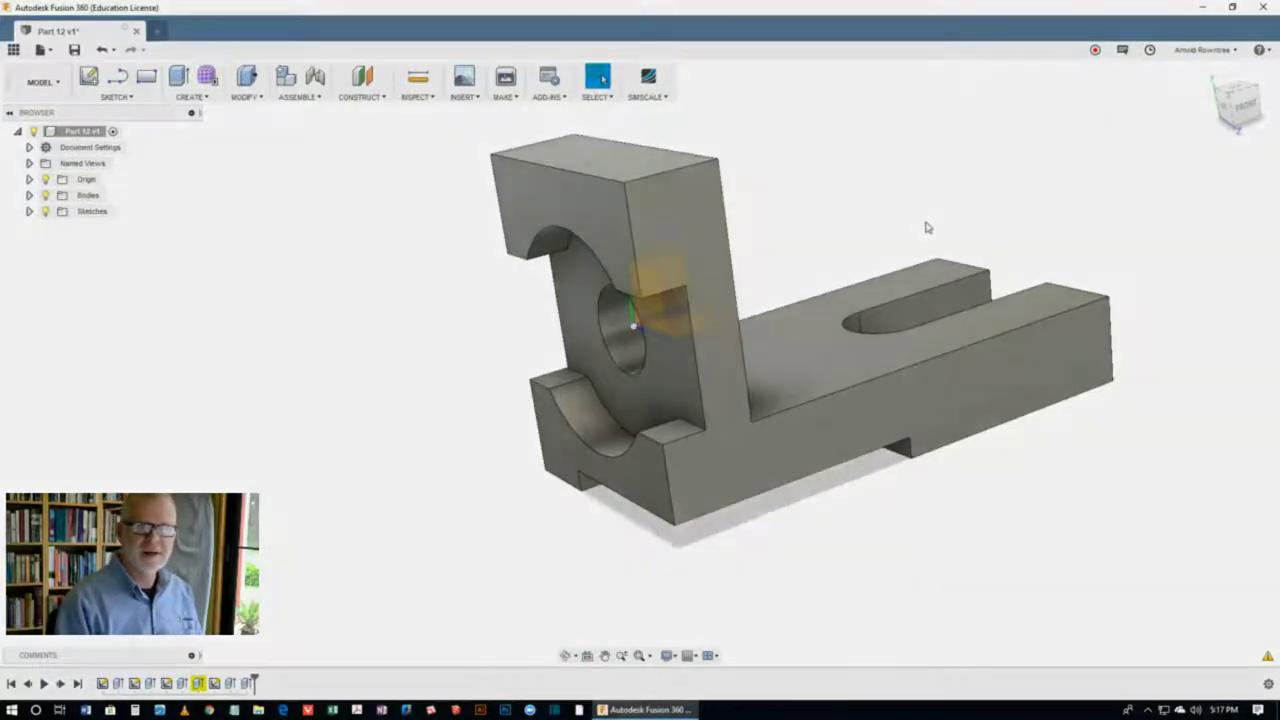